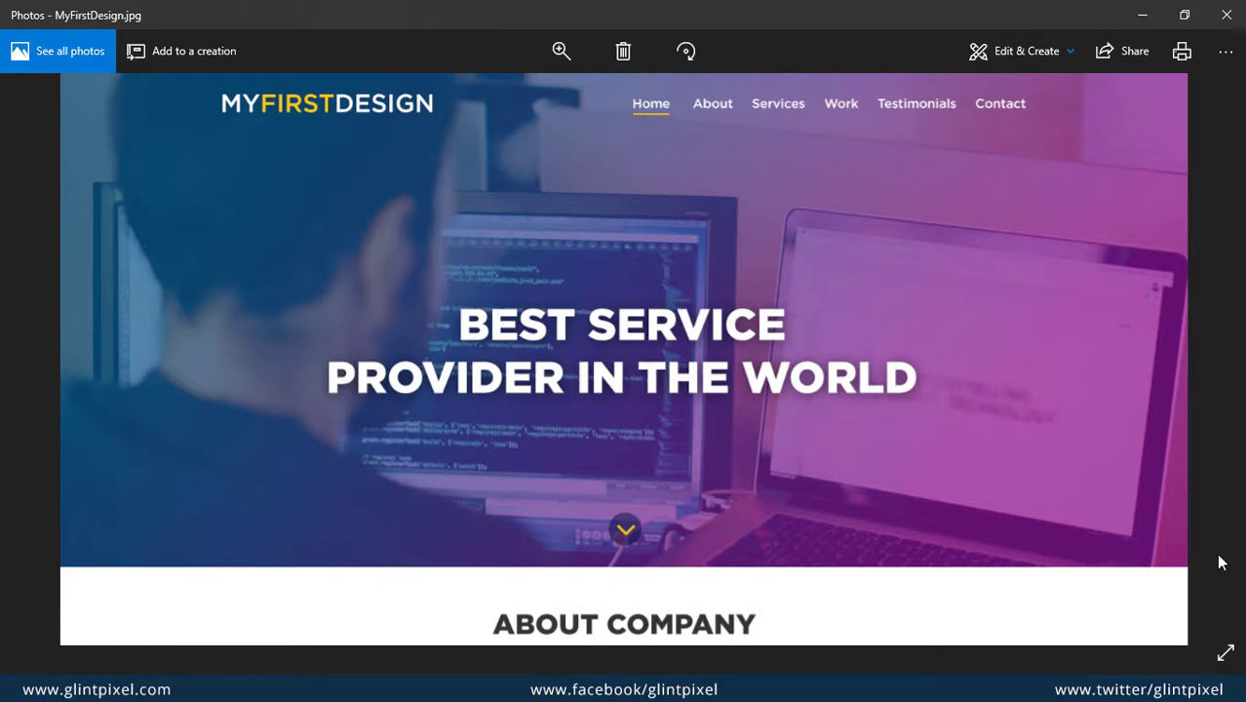
- Scroll through MyFirstDesign.jpg in Photos, from the hero headline down to the Contact Me section
scroll(1219, 531, "down", 2)
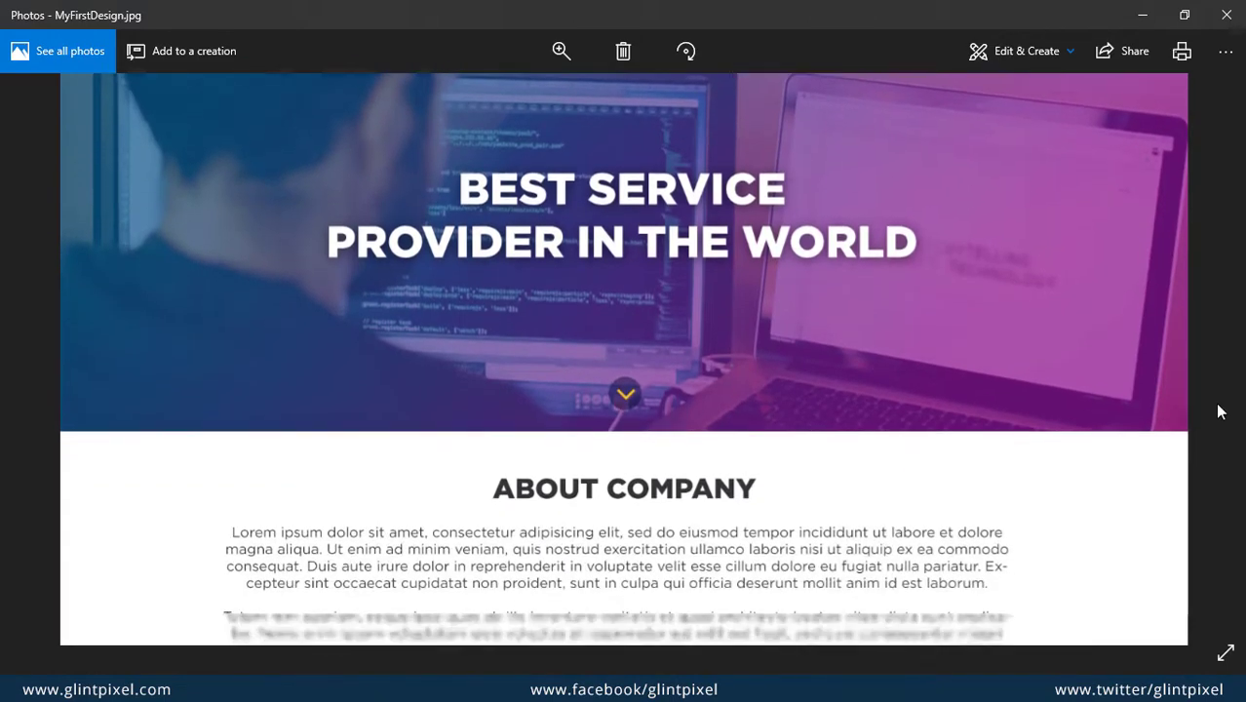
scroll(1219, 450, "down", 5)
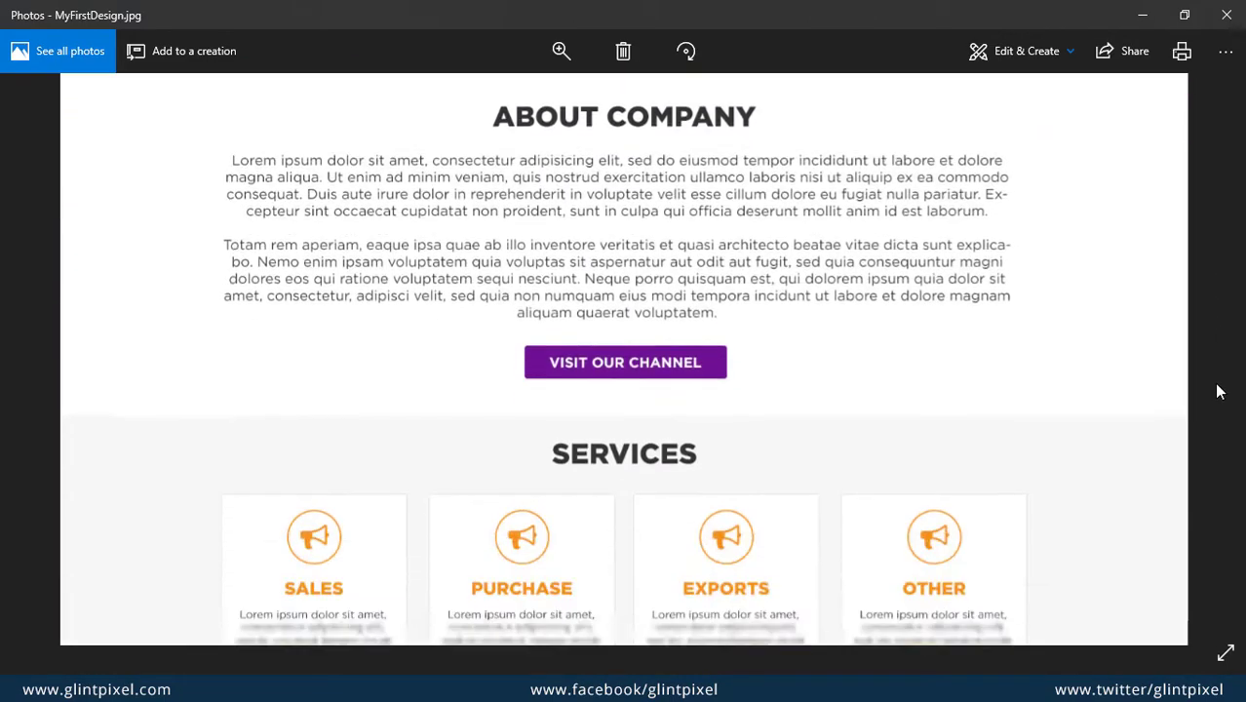
scroll(1209, 392, "down", 5)
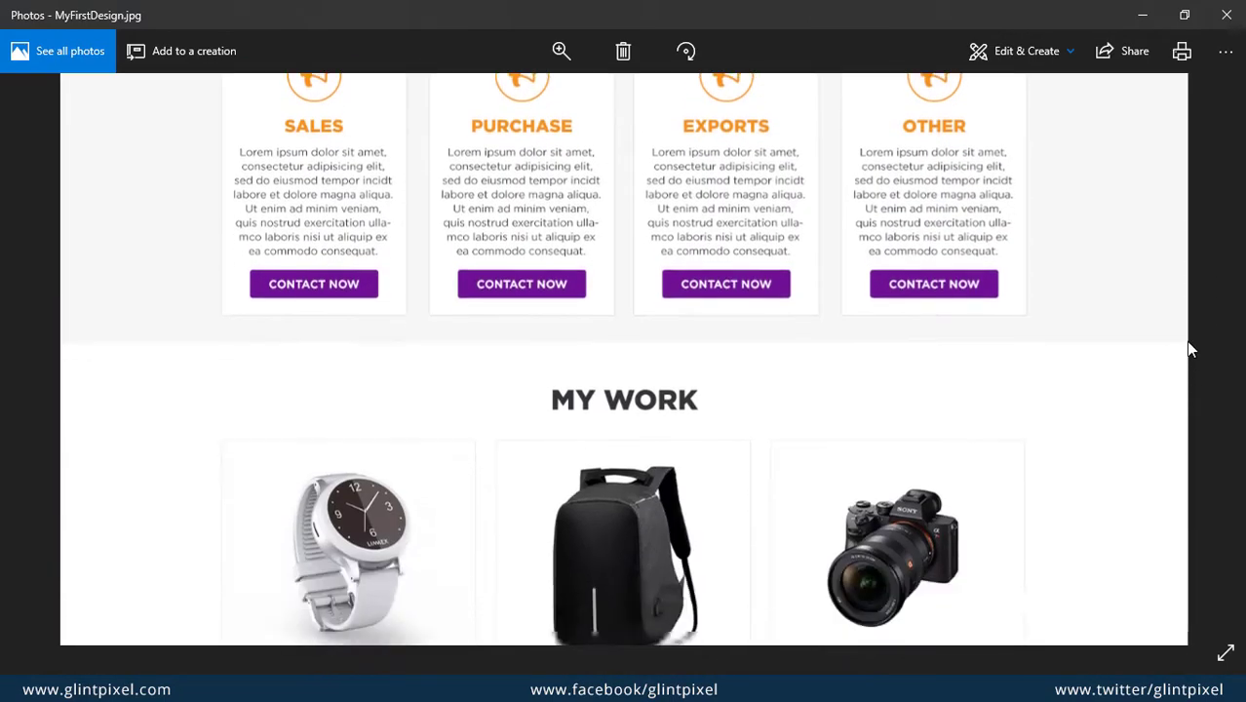
scroll(1154, 538, "down", 7)
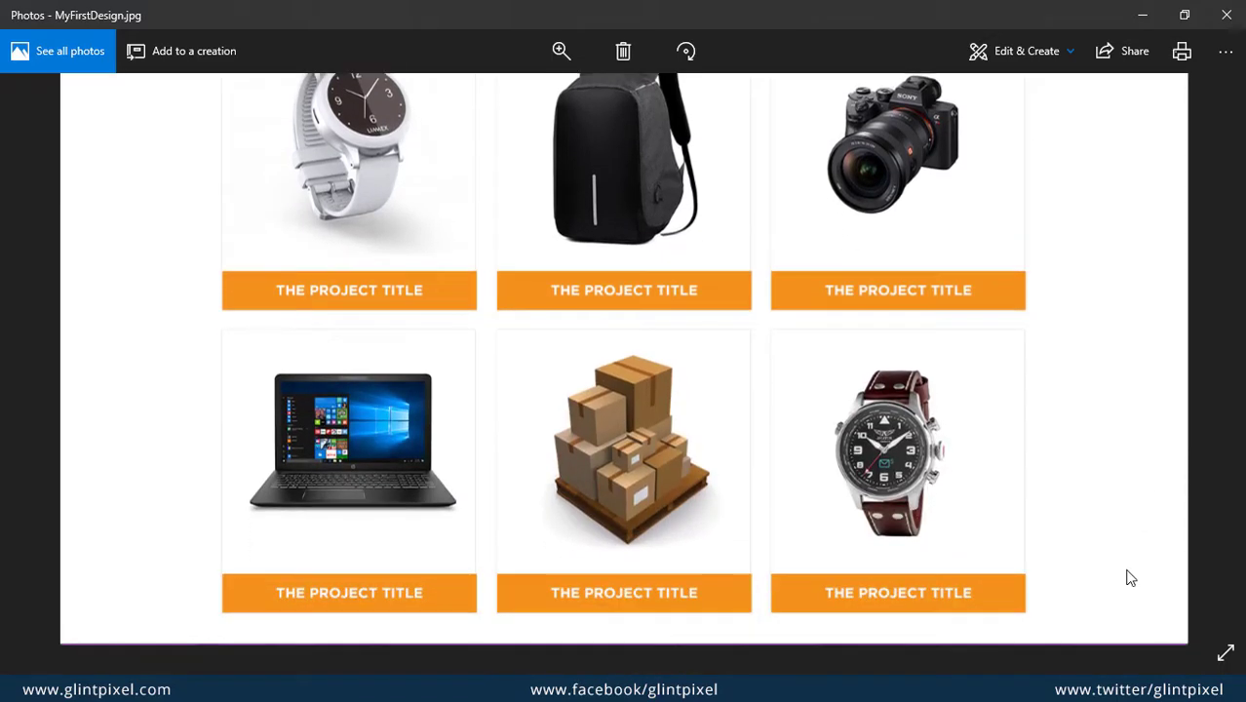
scroll(1180, 605, "down", 7)
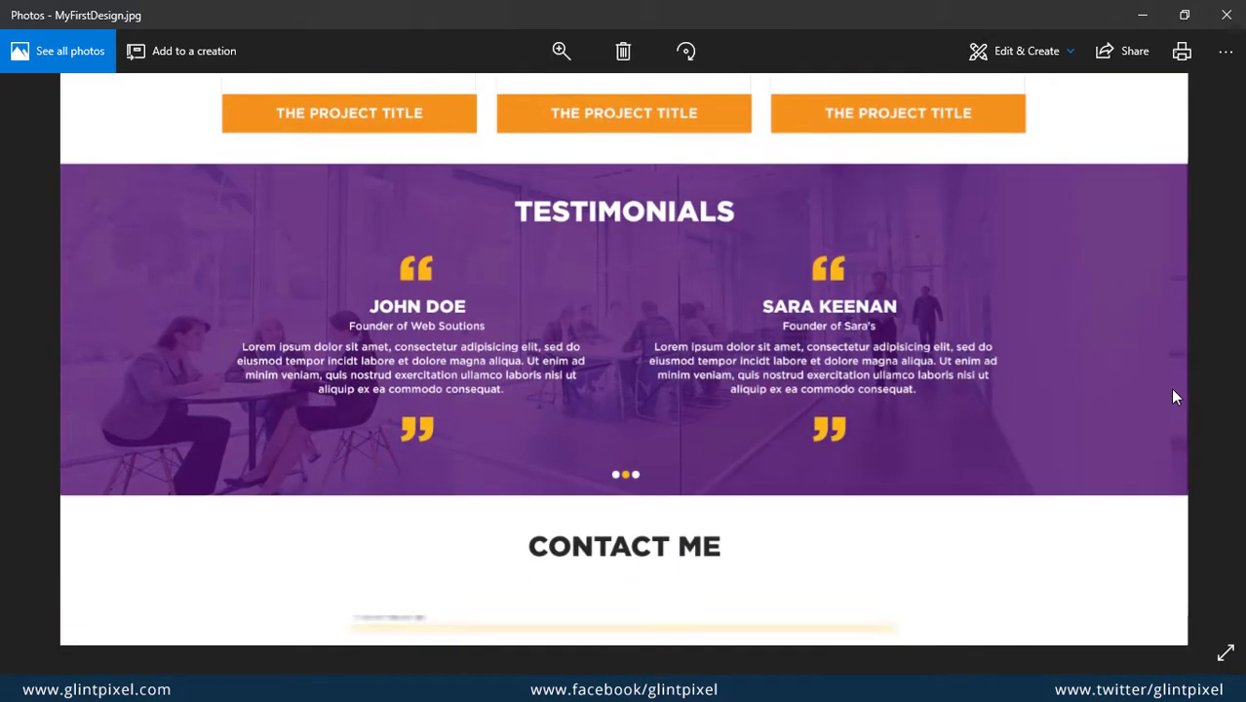
scroll(1131, 332, "down", 3)
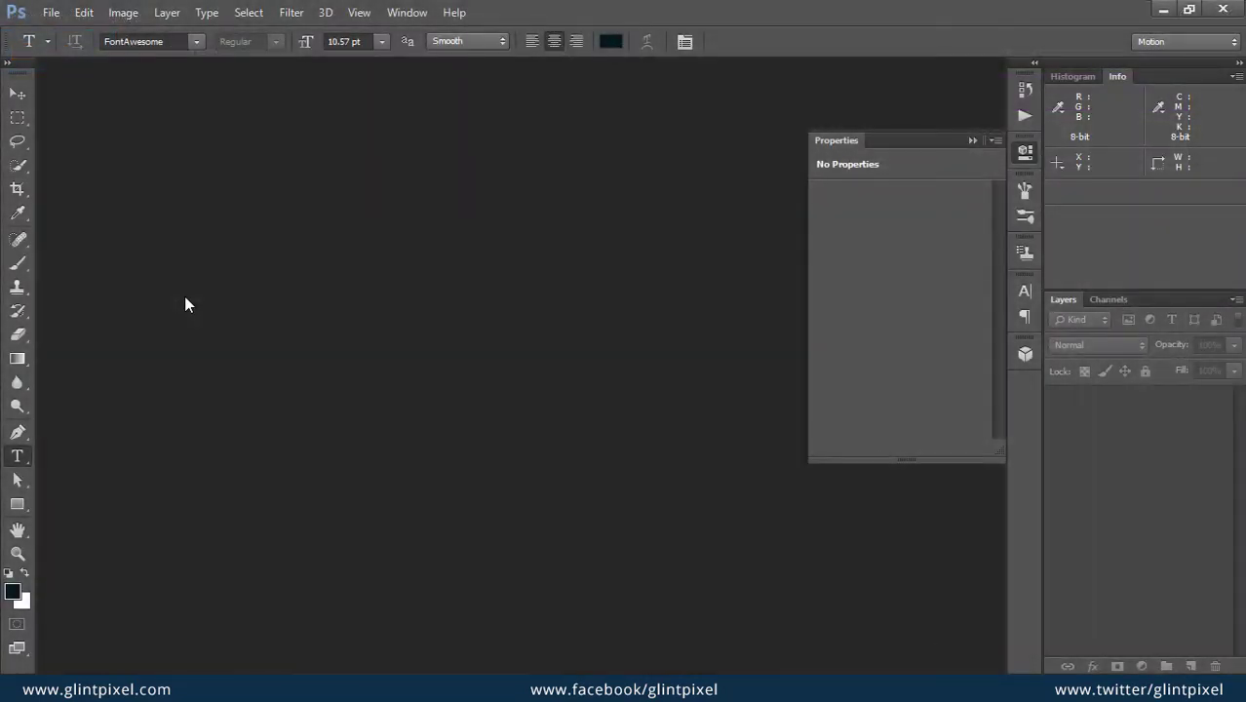
- Create Untitled-1 via File > New at 1600 × 1500 px, 72 ppi, with a transparent background
left_click(49, 14)
left_click(46, 33)
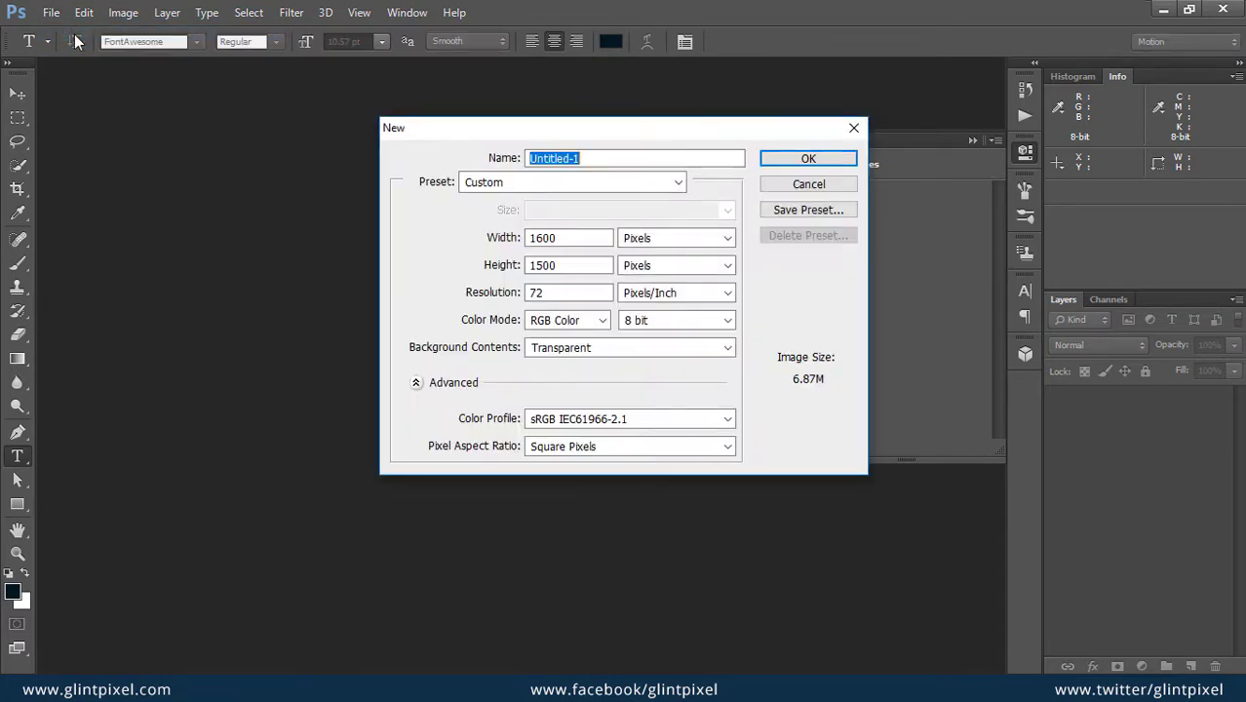
double_click(589, 240)
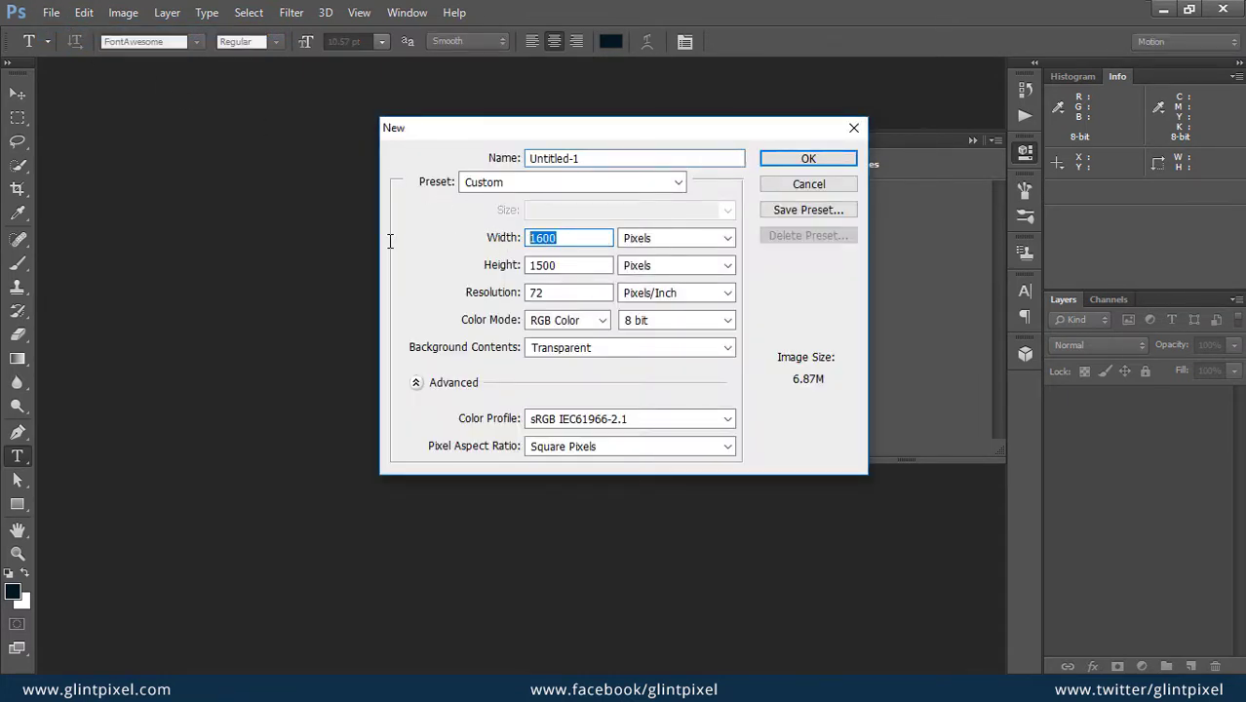
left_click(558, 270)
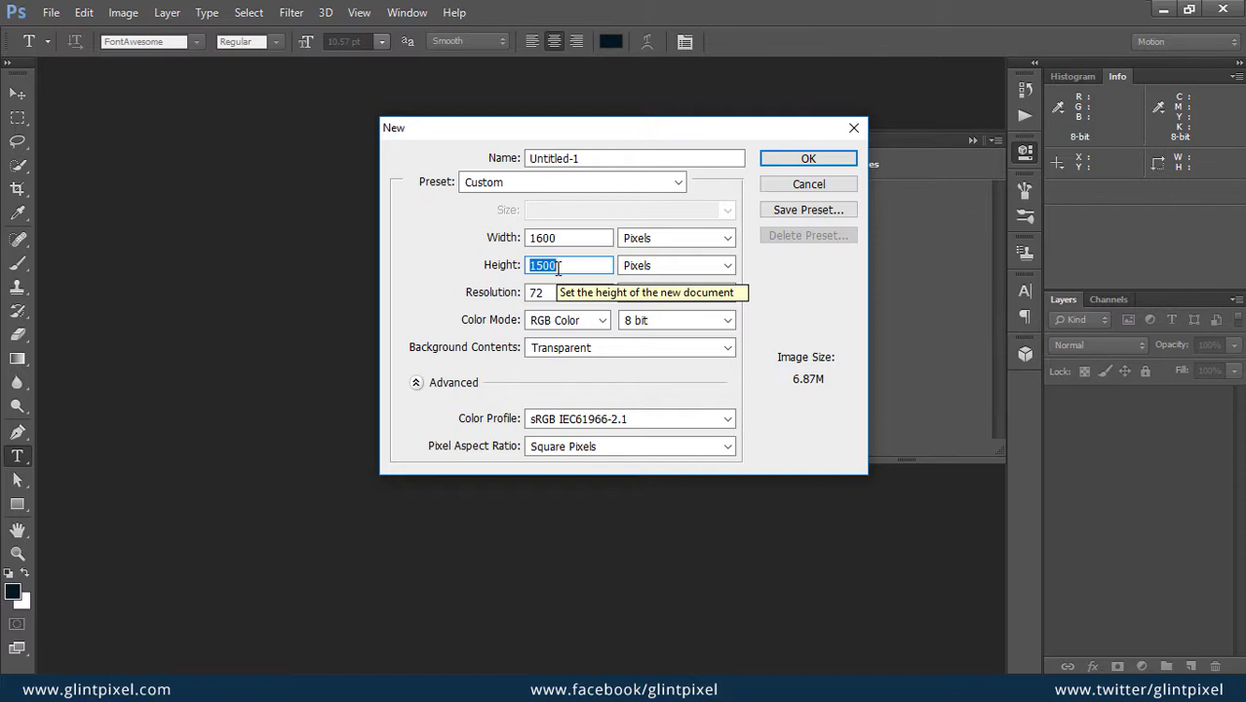
left_click(558, 270)
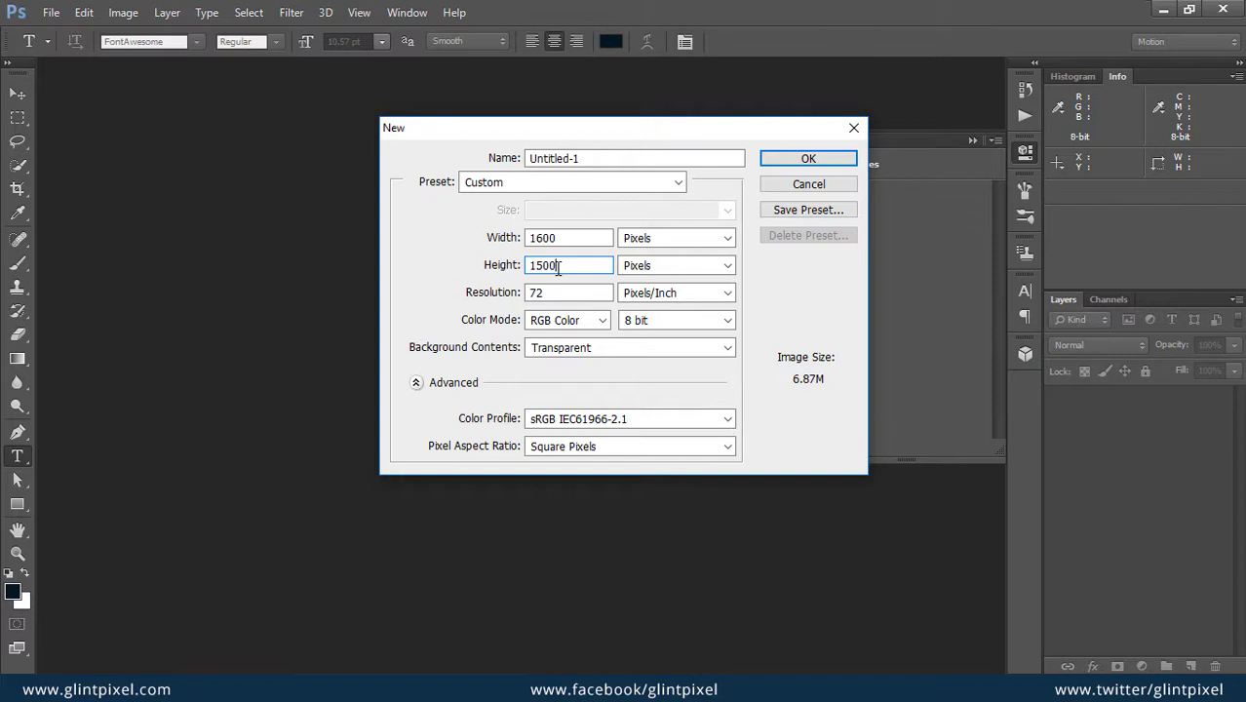
left_click(549, 292)
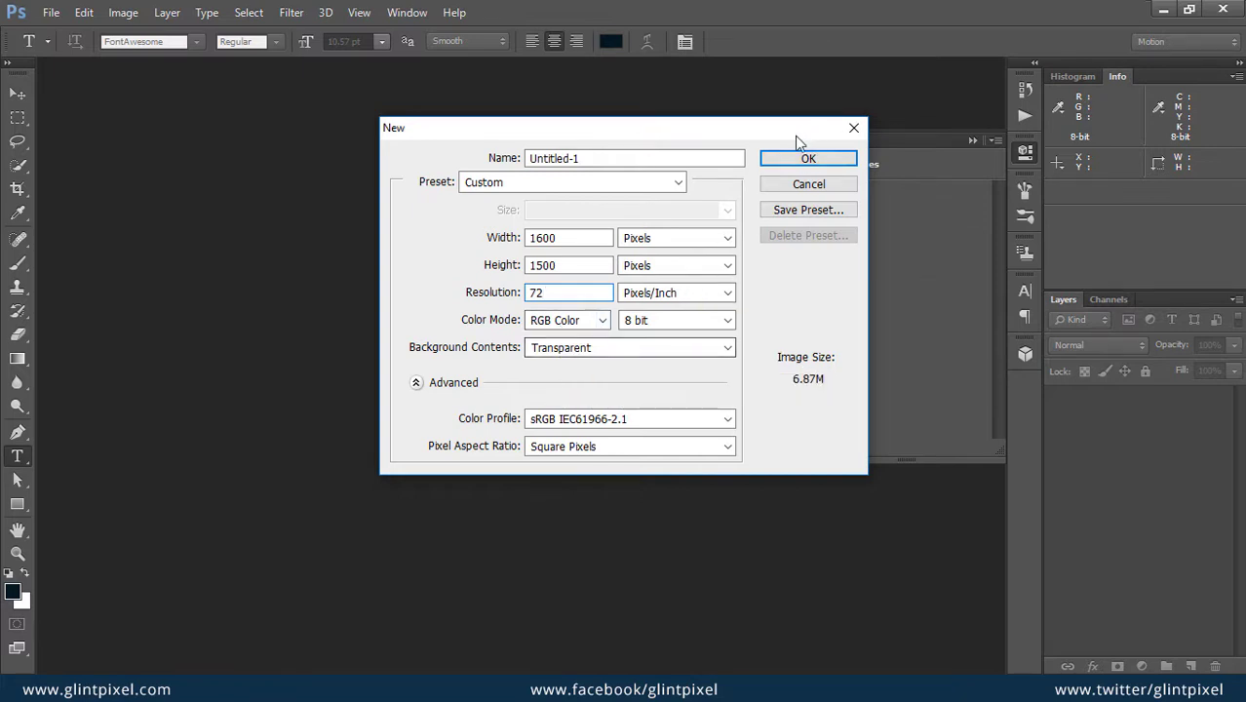
left_click(805, 158)
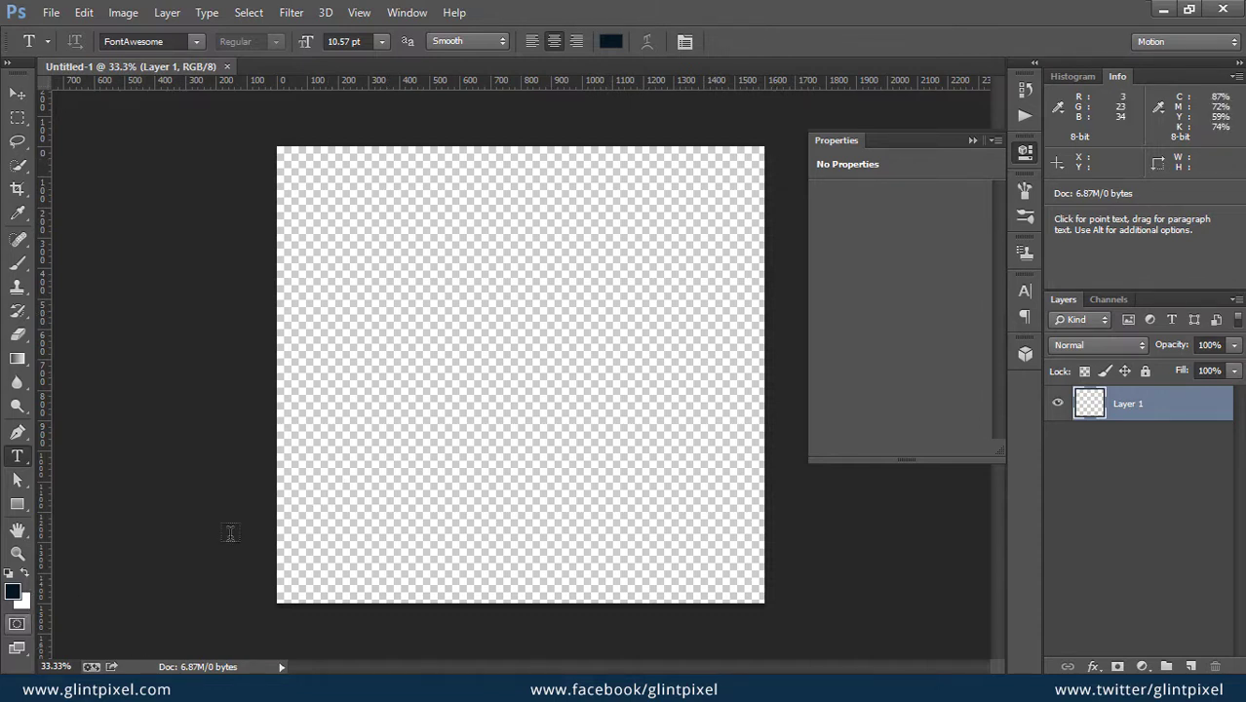
- Fill Layer 1 with white, close the Properties panel, select all, and switch to File Explorer
key("ctrl+BackSpace")
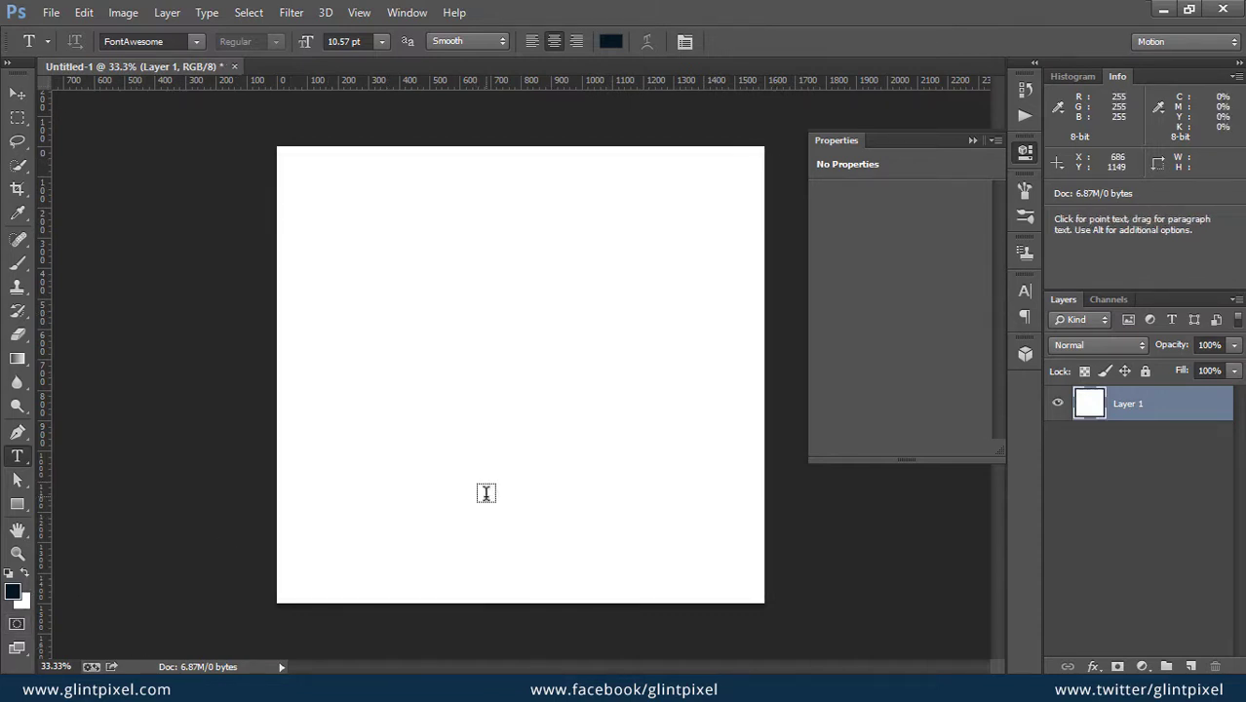
key("v")
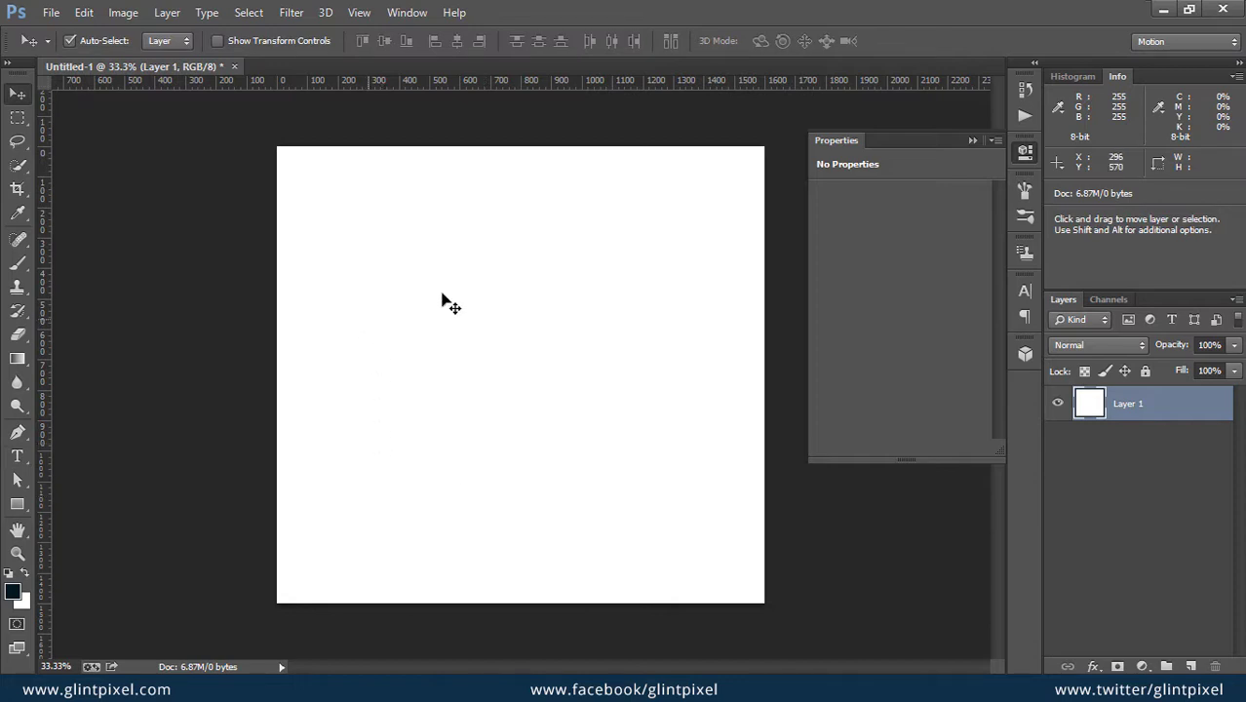
right_click(934, 137)
left_click(953, 152)
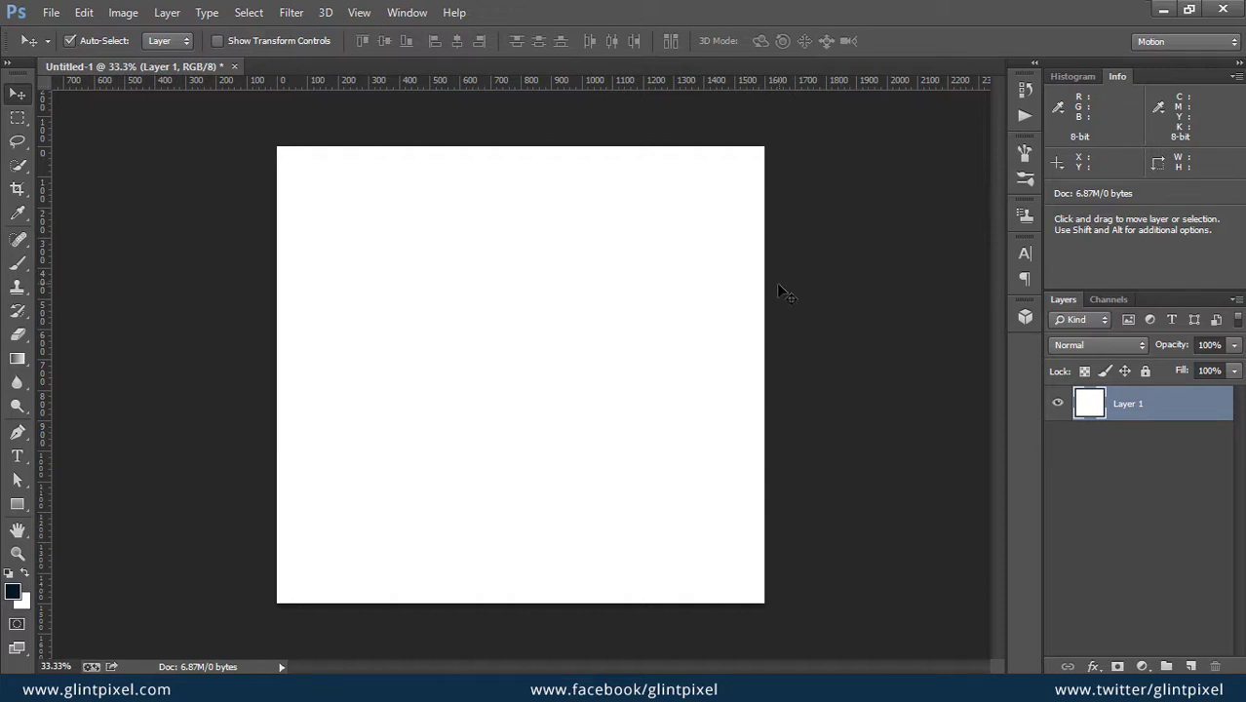
key("ctrl+a")
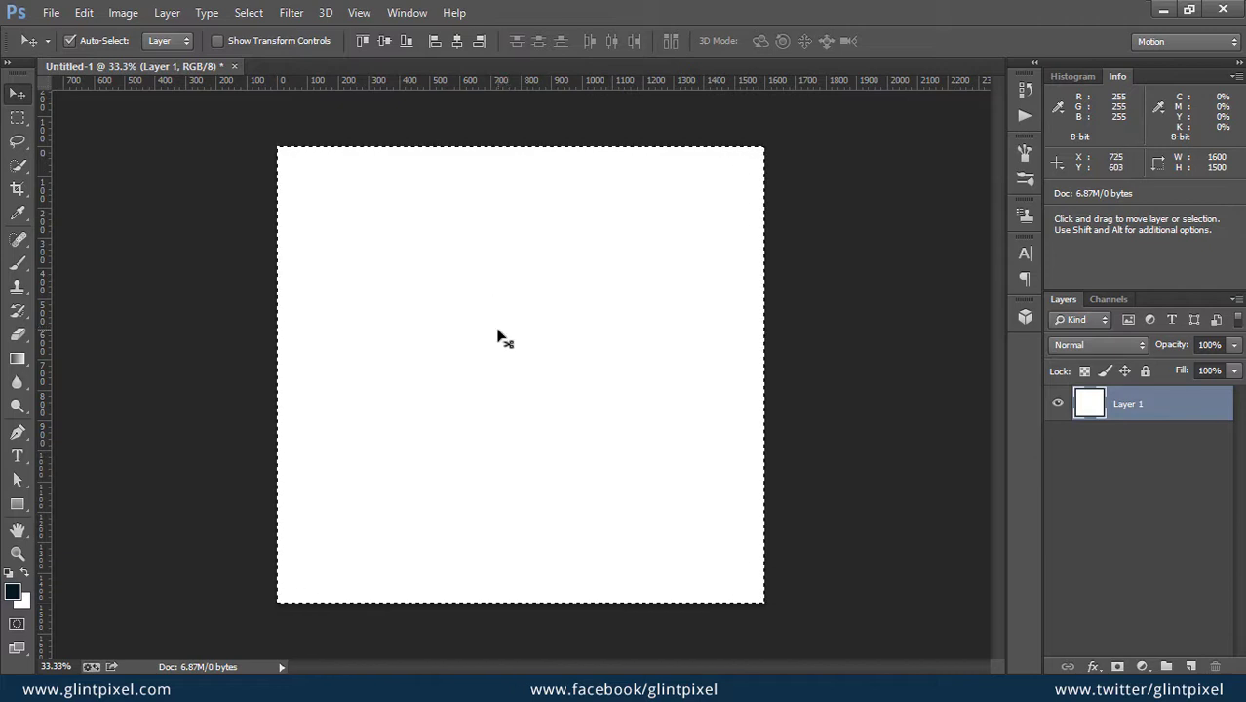
key("alt+Tab")
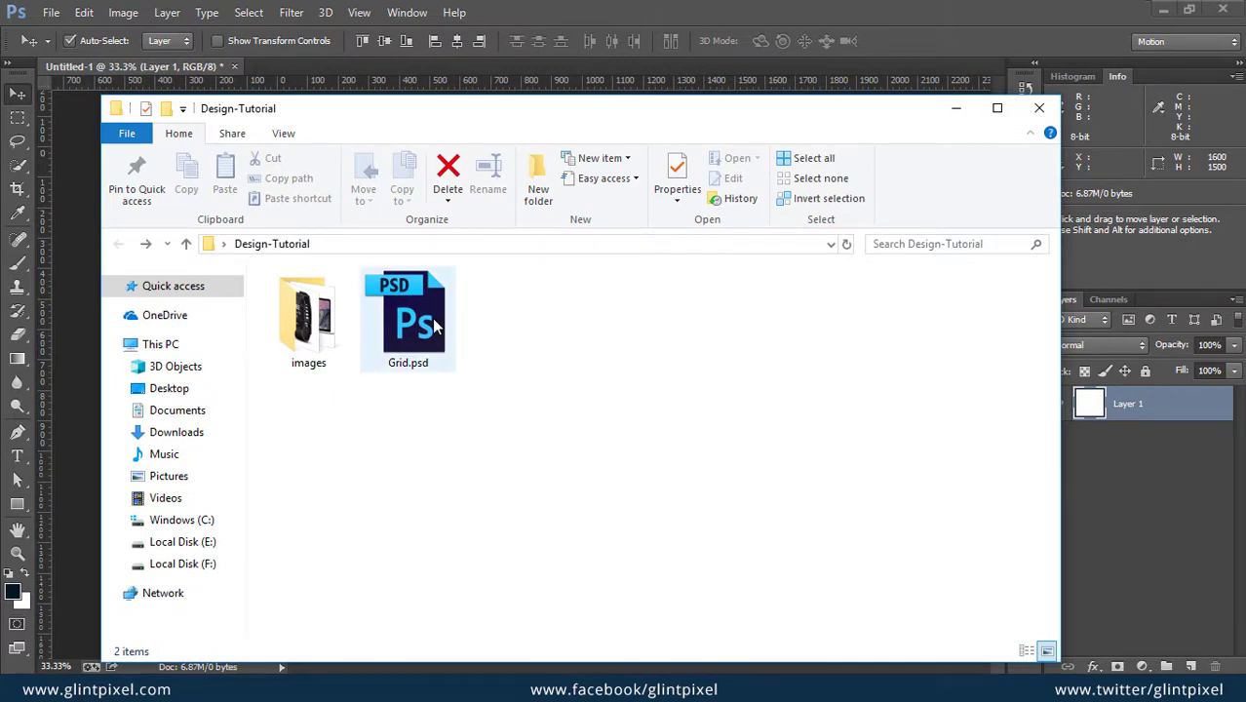
- Open Grid.psd, drag its grid layer into Untitled-1, close Grid.psd, and align the grid to the canvas top
double_click(423, 325)
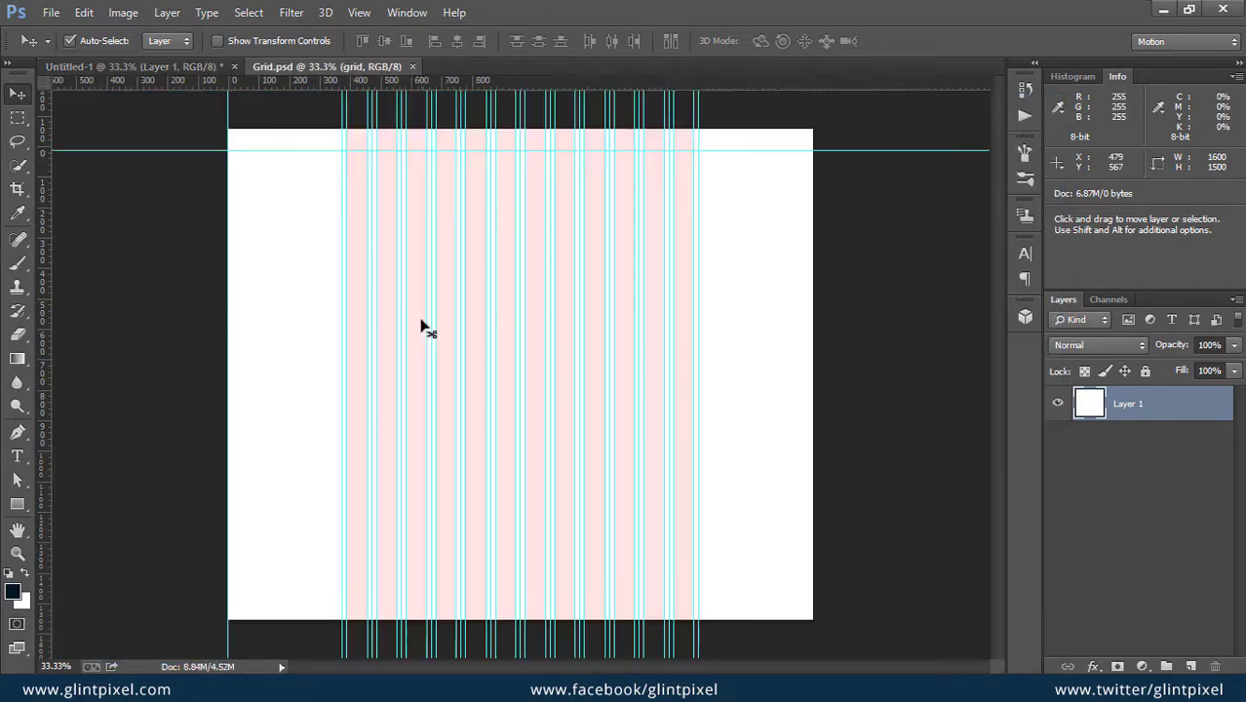
left_click_drag(301, 66, 547, 154)
left_click_drag(648, 258, 445, 313)
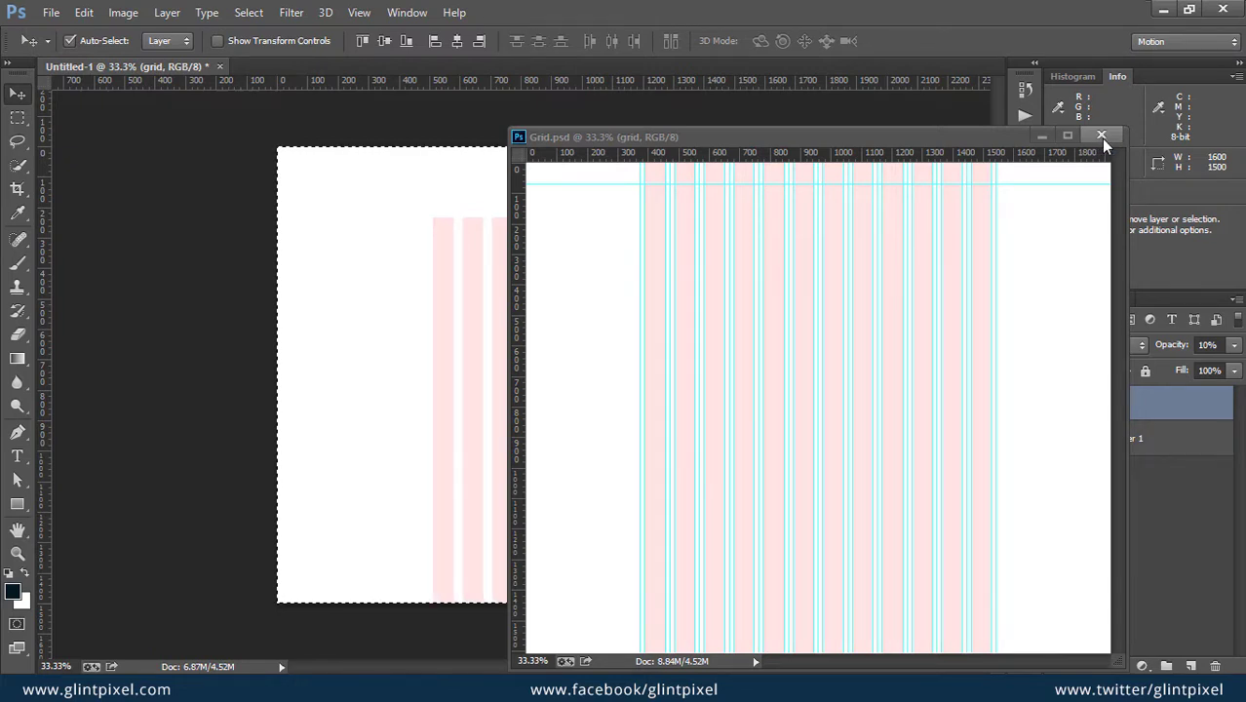
left_click(1101, 136)
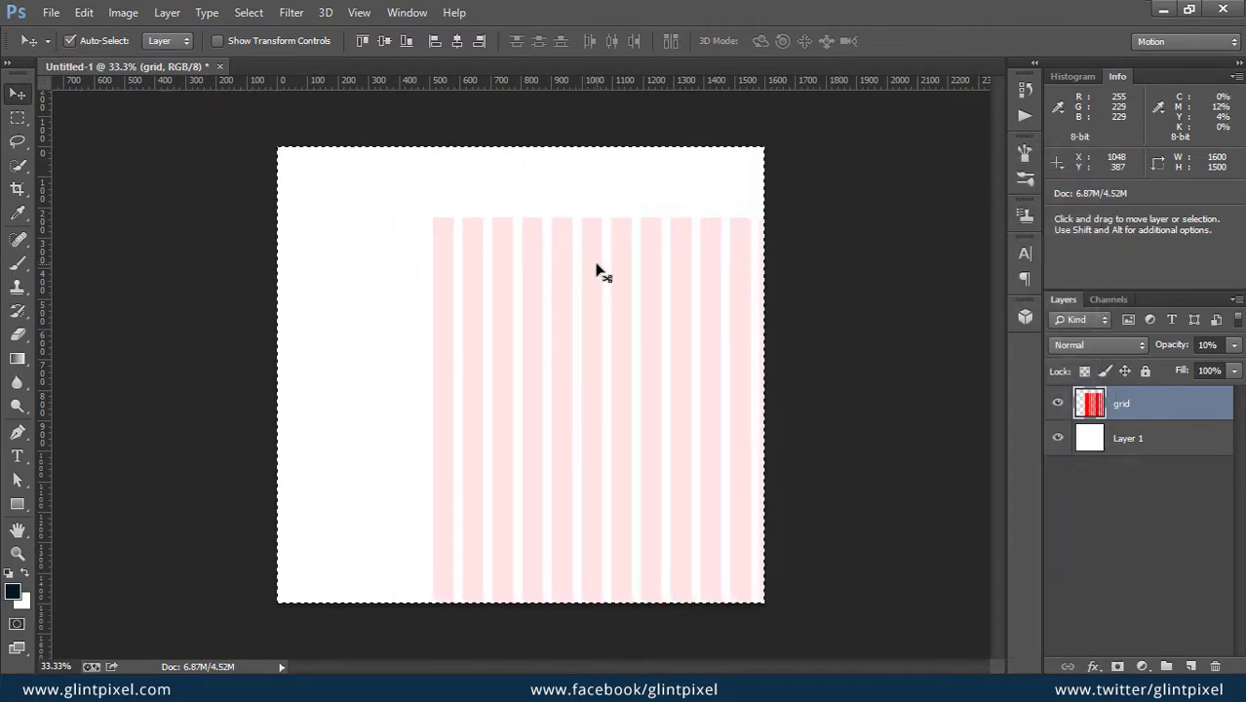
key("ctrl+d")
left_click_drag(612, 278, 535, 222)
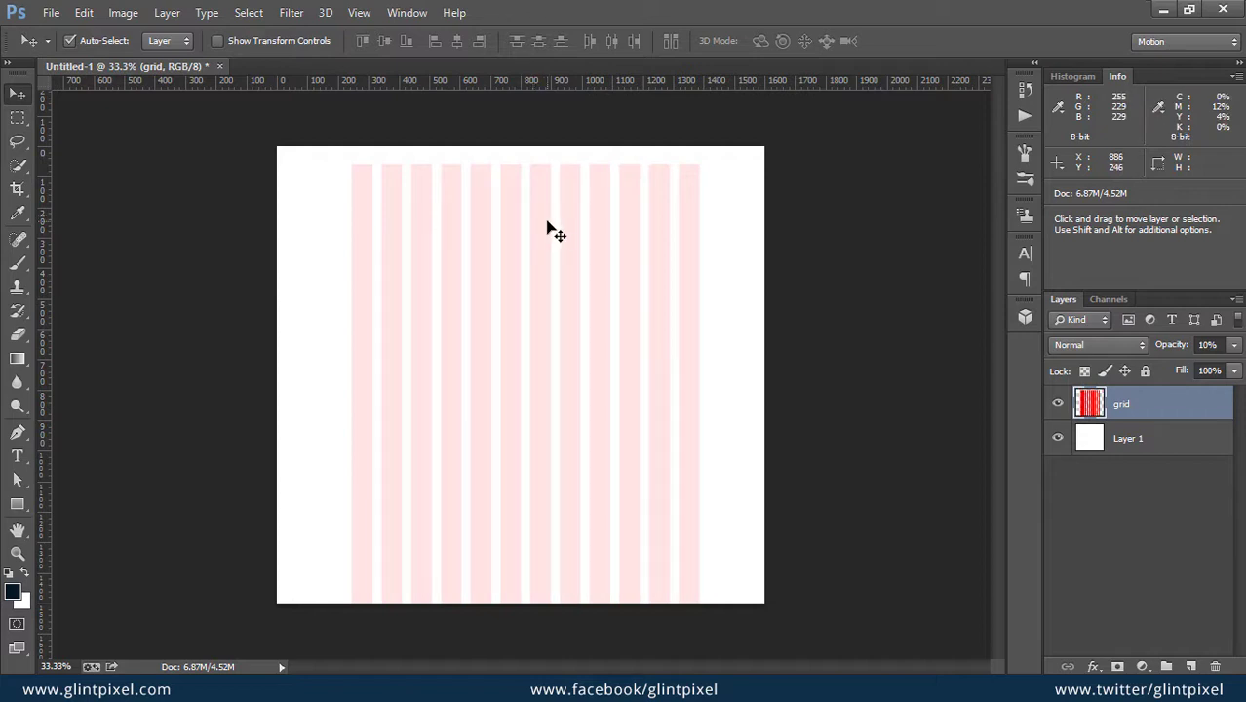
left_click_drag(547, 222, 542, 204)
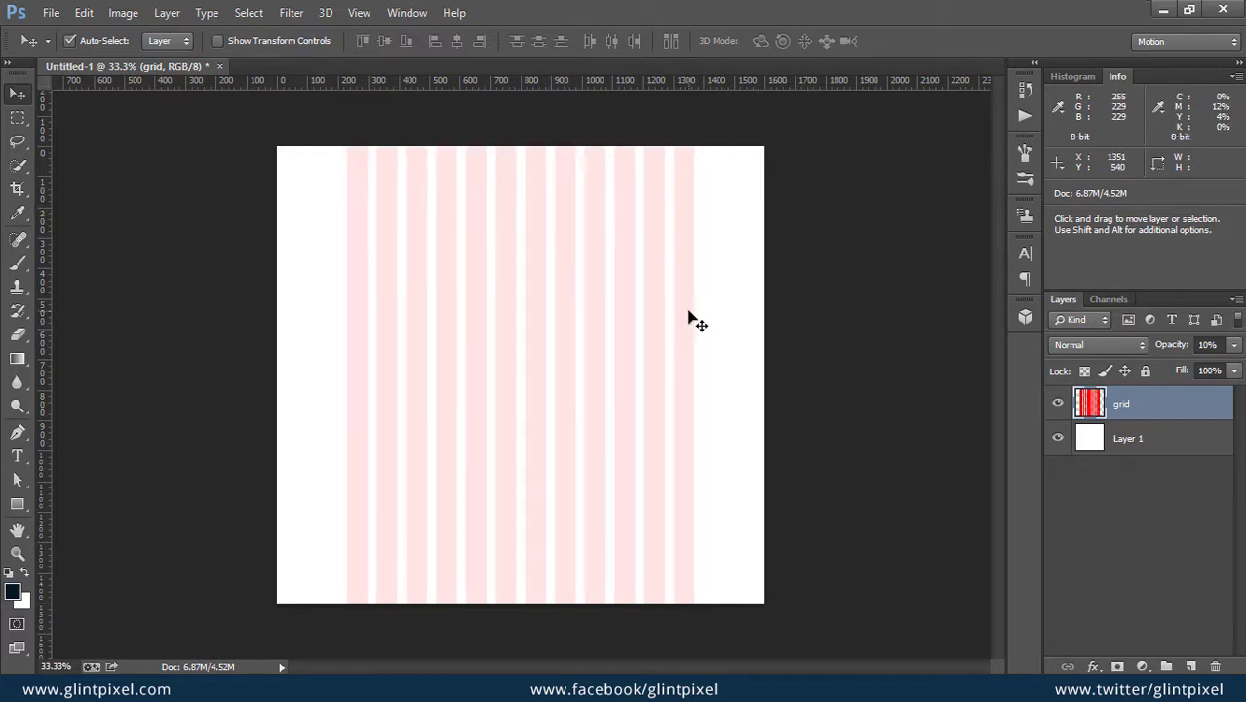
key("ctrl+t")
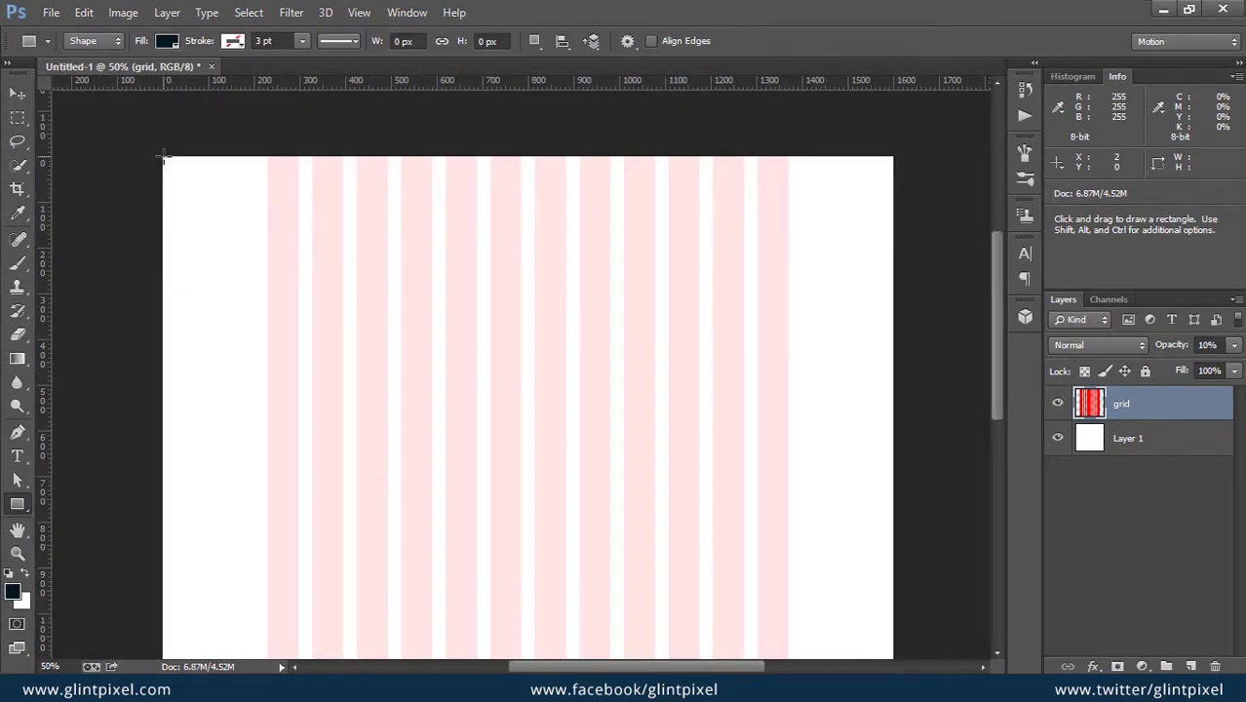
- Draw a wide dark hero rectangle across the canvas top, then hide it
left_click_drag(164, 156, 891, 558)
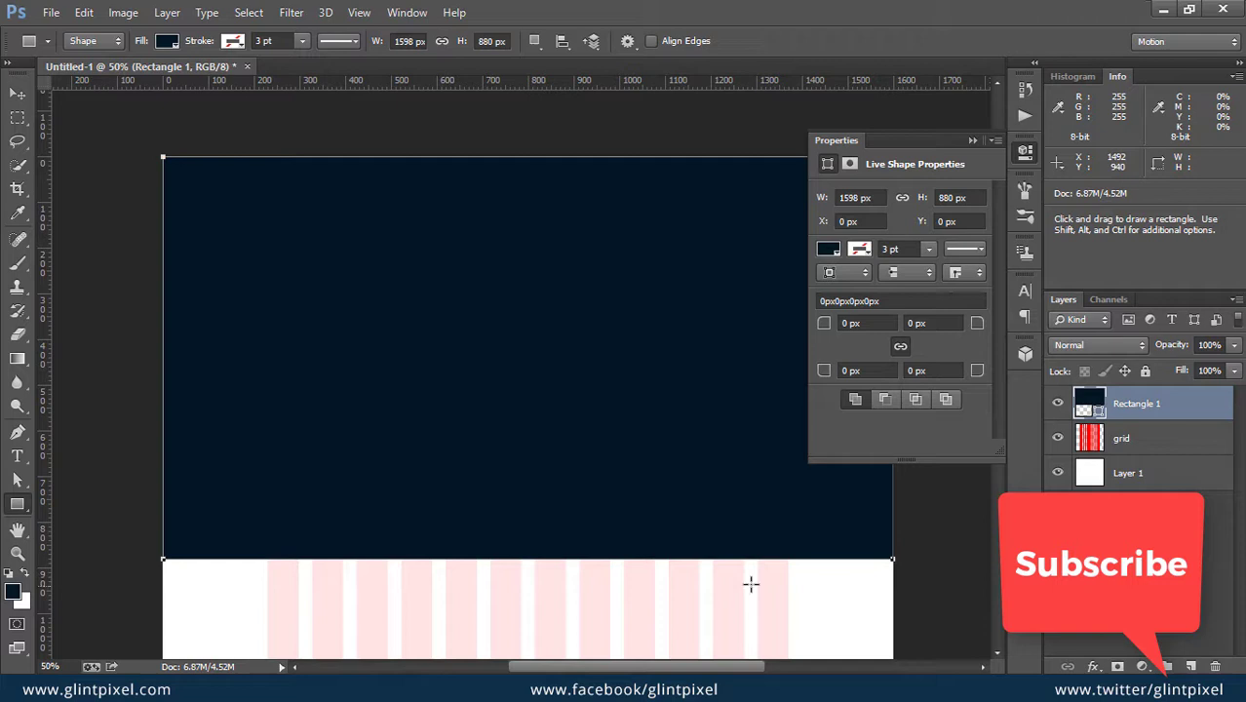
key("v")
left_click(1058, 408)
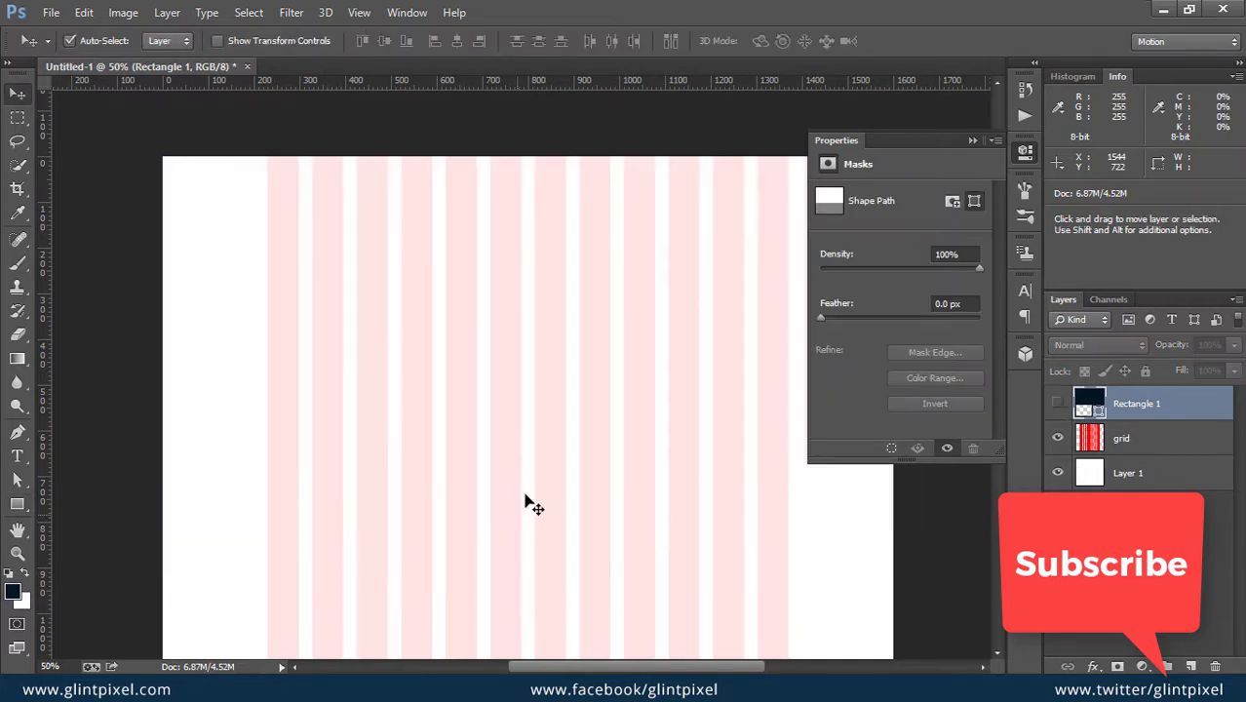
- Add vertical guides at the grid's left and right edges, near 230 px and 1370 px, then hide the grid
left_click(557, 487)
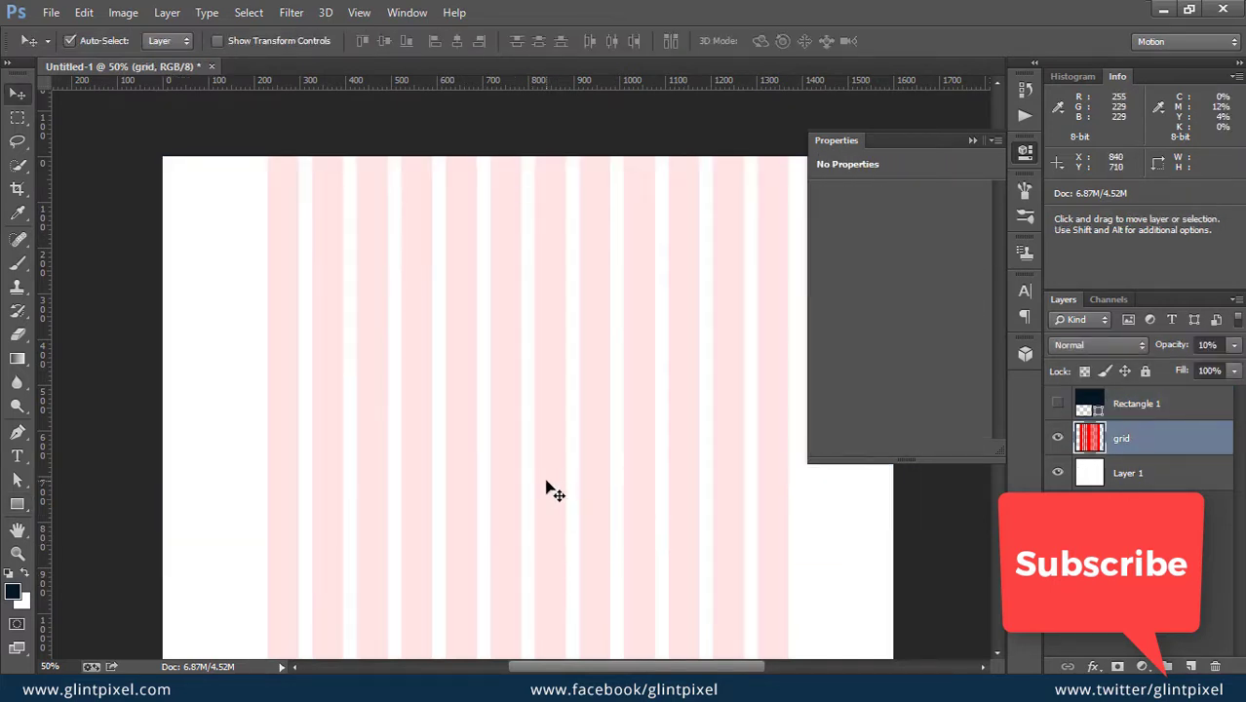
scroll(547, 488, "up", 1)
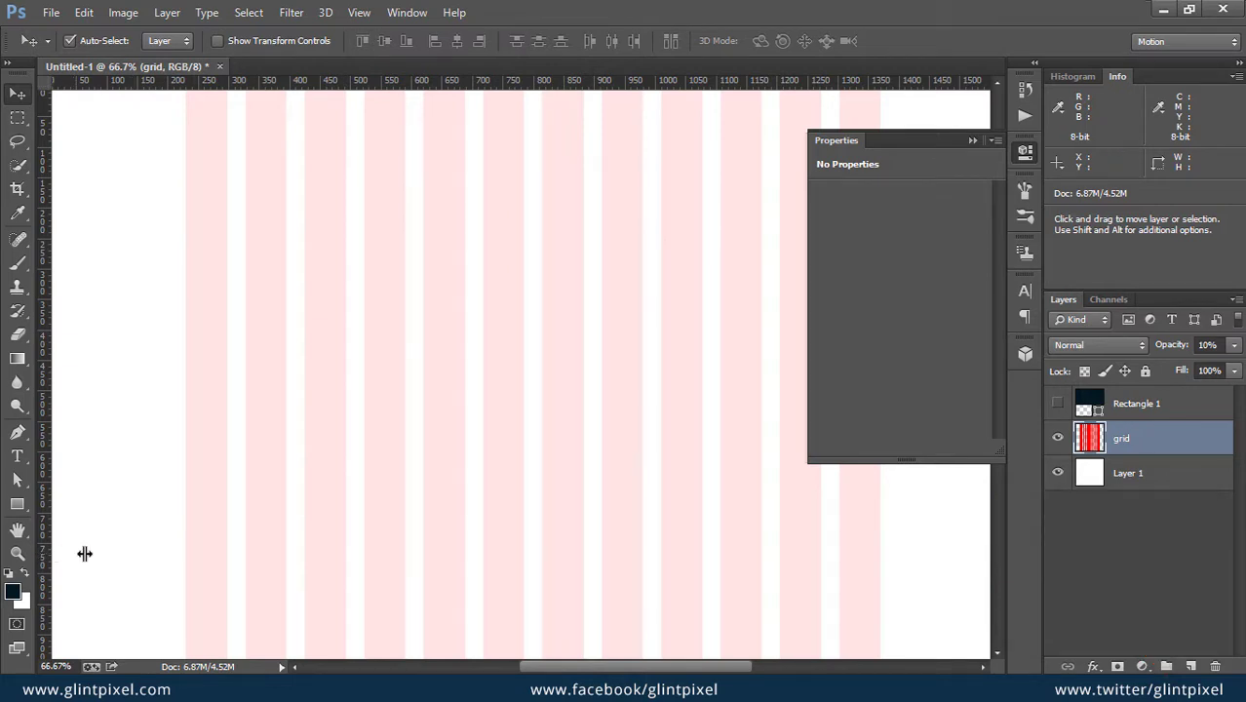
left_click_drag(85, 554, 185, 546)
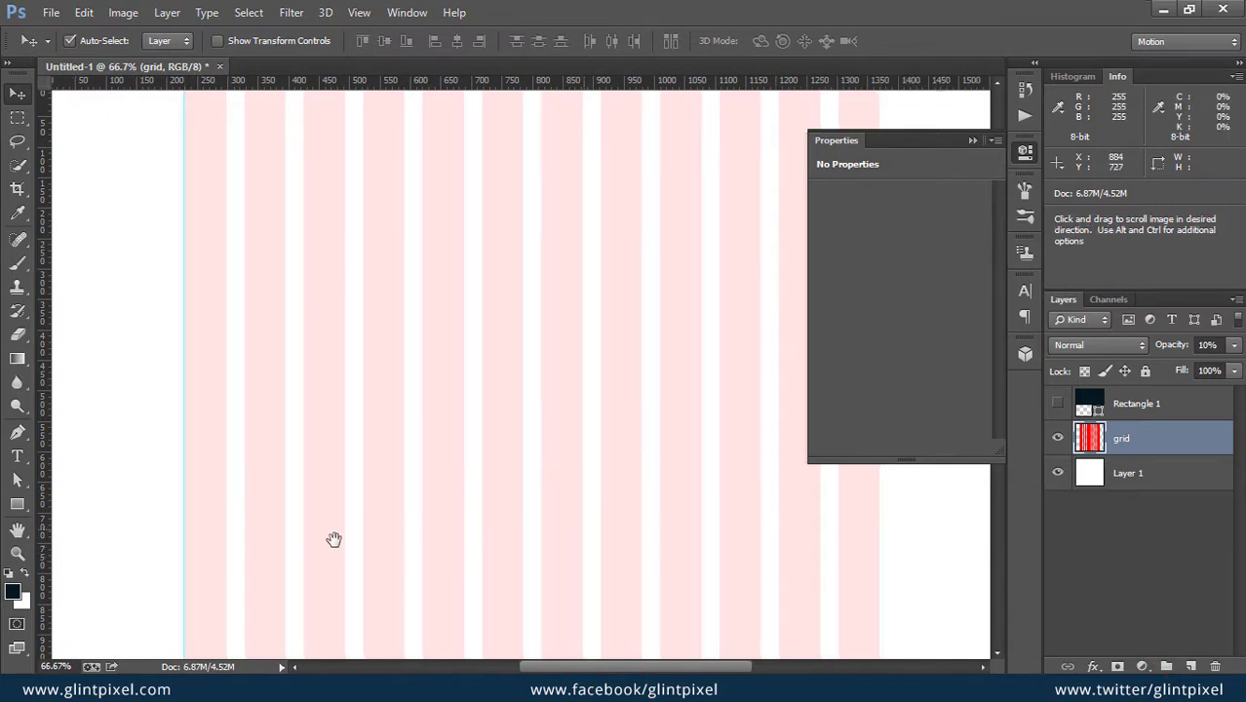
left_click_drag(334, 539, 292, 537)
left_click_drag(45, 575, 546, 530)
left_click_drag(417, 537, 362, 338)
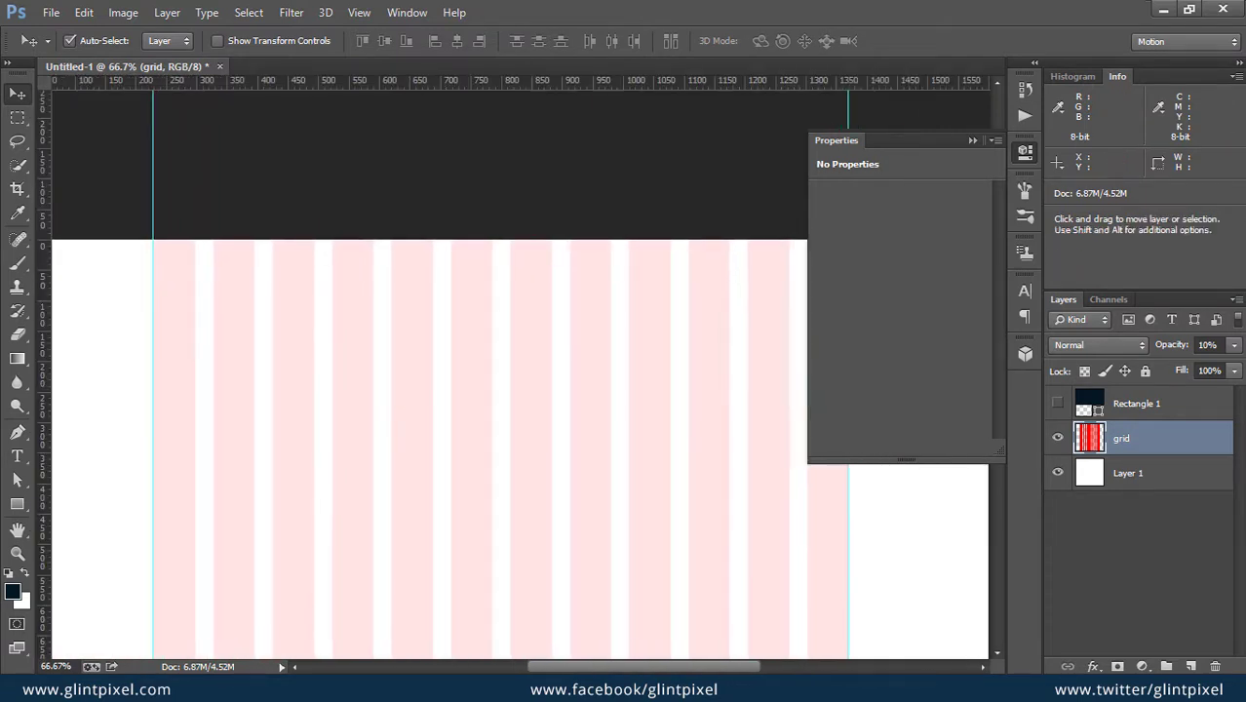
left_click(1060, 442)
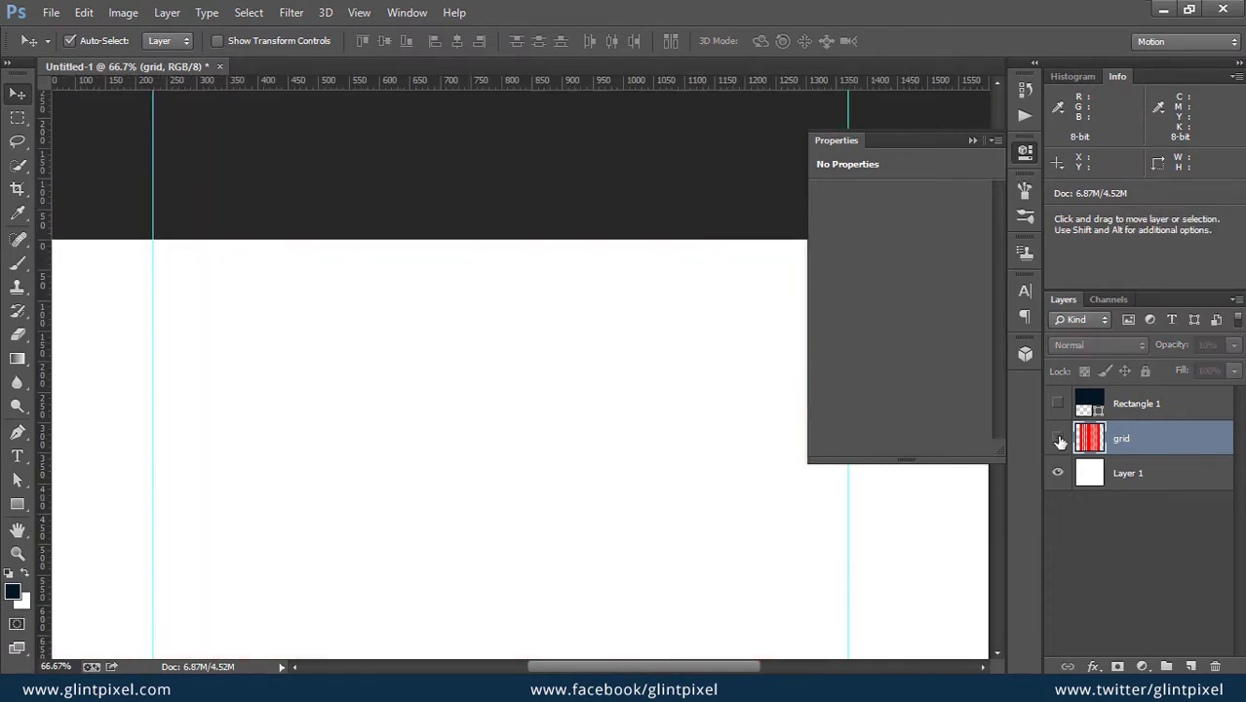
left_click_drag(276, 456, 342, 474)
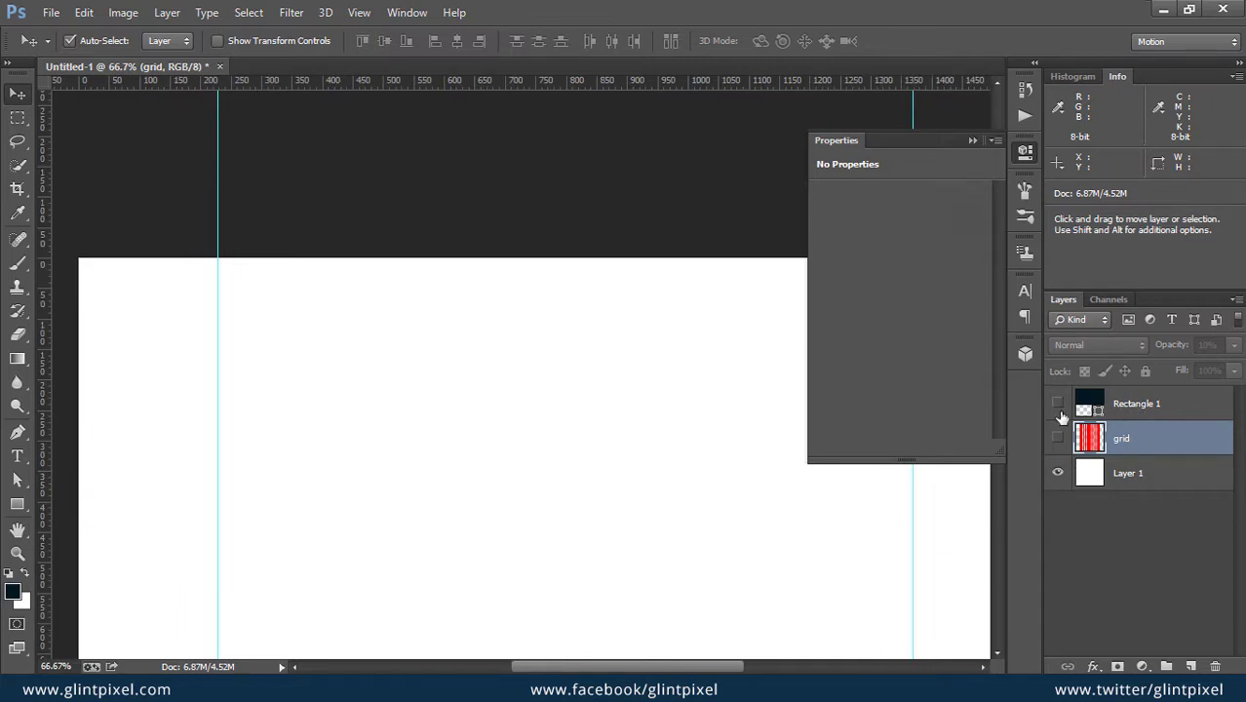
- Show Rectangle 1 again and zoom out to 50% to see the white area below it
left_click(1059, 403)
key("Tab")
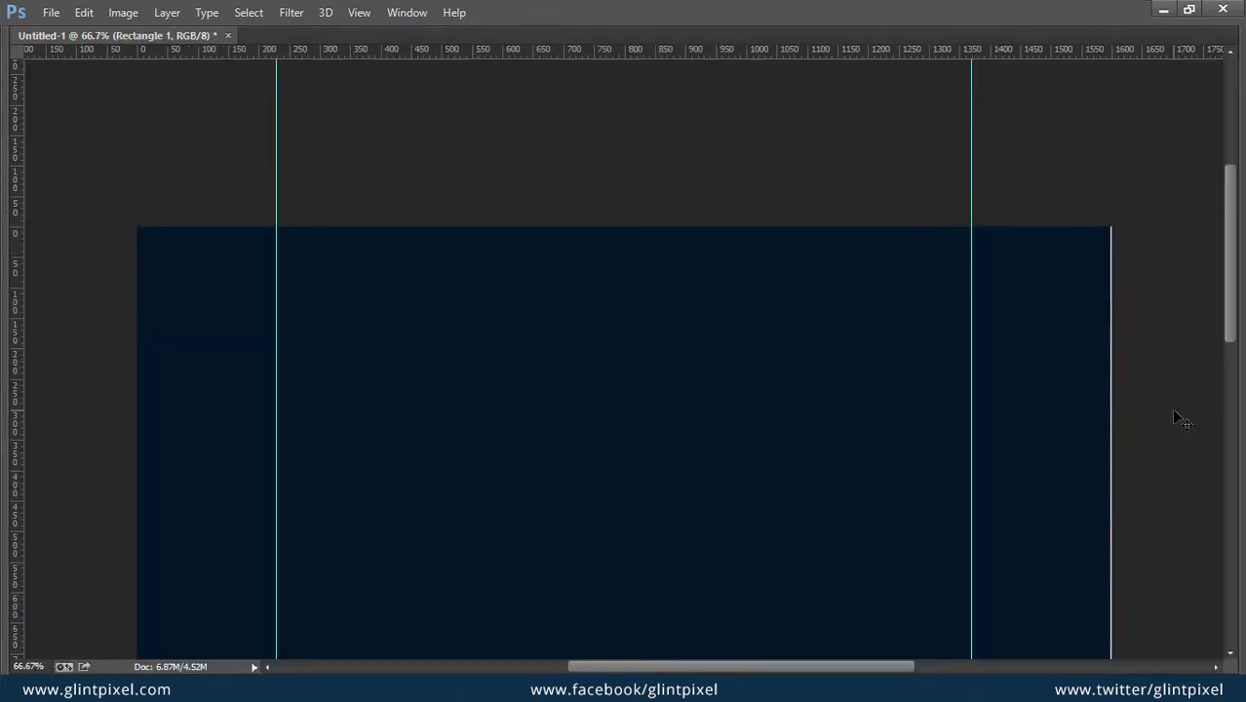
key("ctrl+minus")
left_click_drag(662, 401, 653, 369)
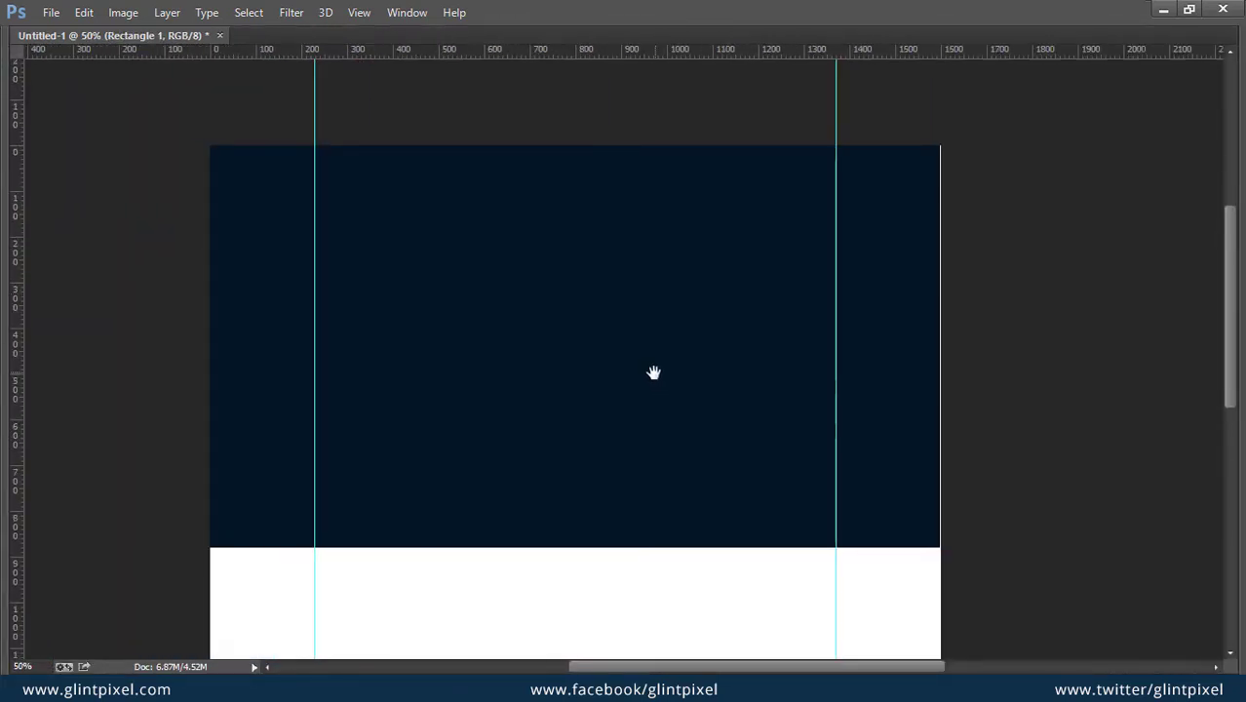
key("Tab")
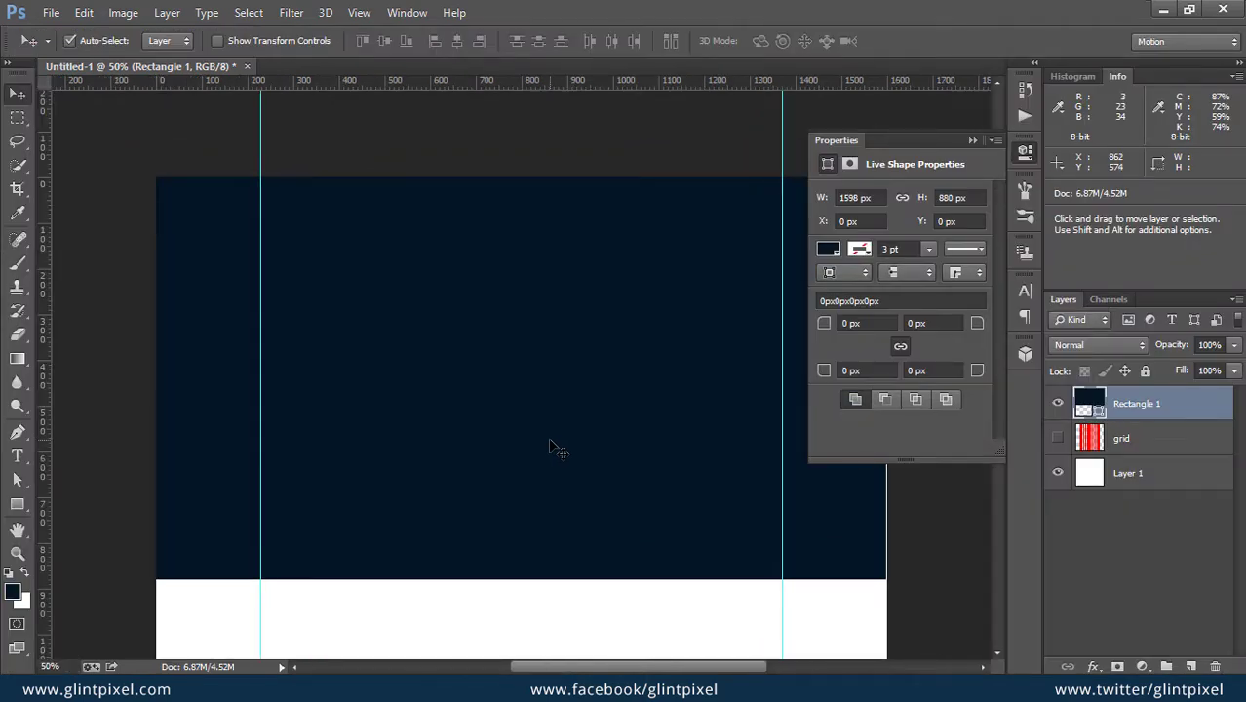
- Shorten Rectangle 1 to 700 px tall and move it down slightly
key("ctrl+t")
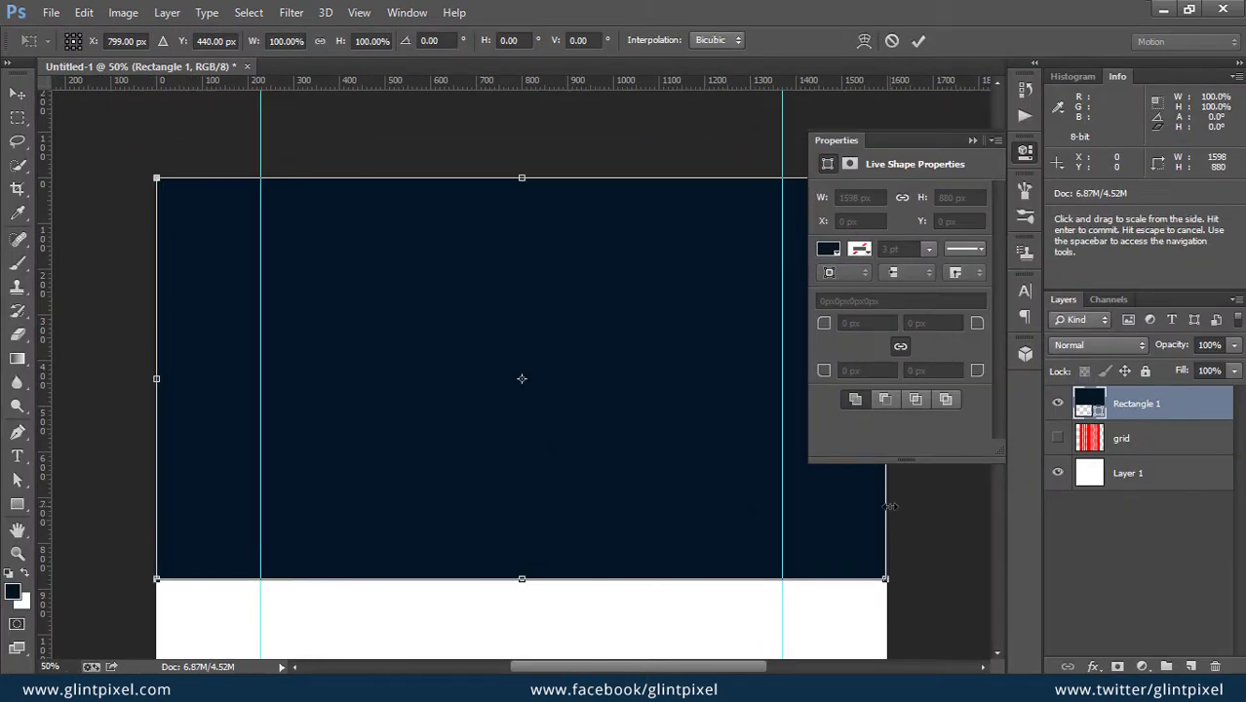
left_click_drag(890, 506, 892, 506)
left_click_drag(545, 580, 554, 497)
key("Return")
scroll(601, 526, "right", 2)
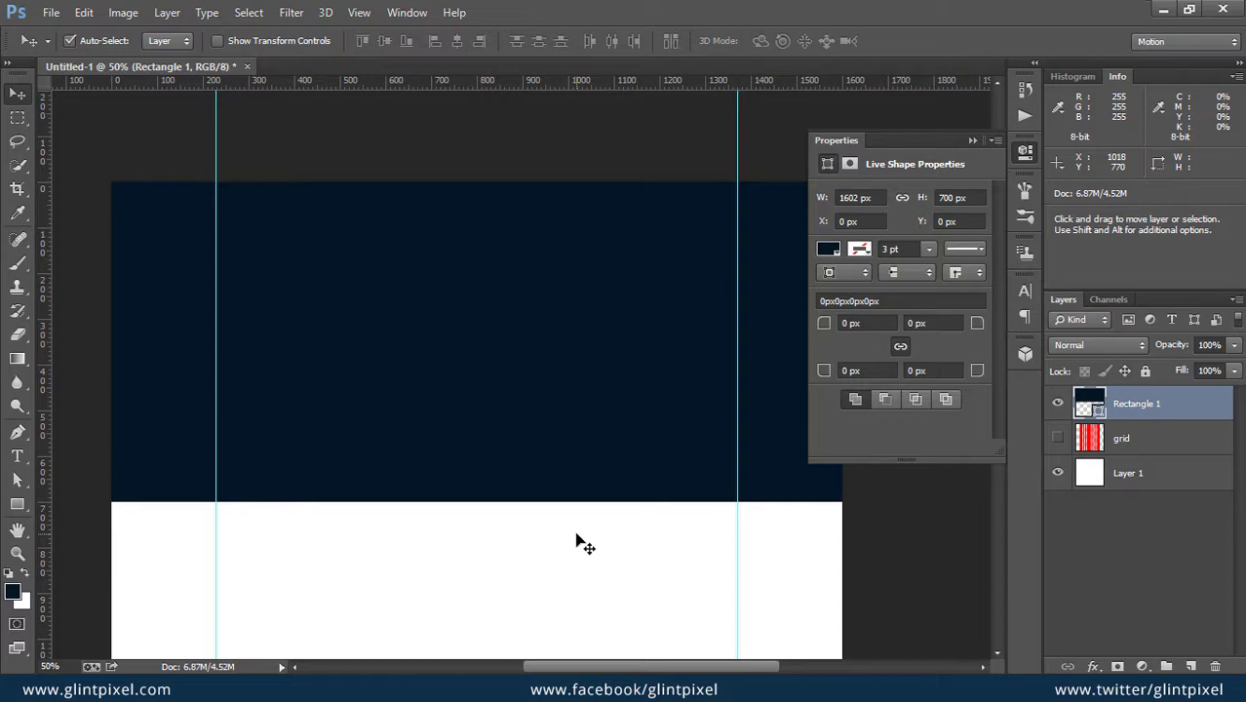
left_click_drag(426, 394, 417, 427)
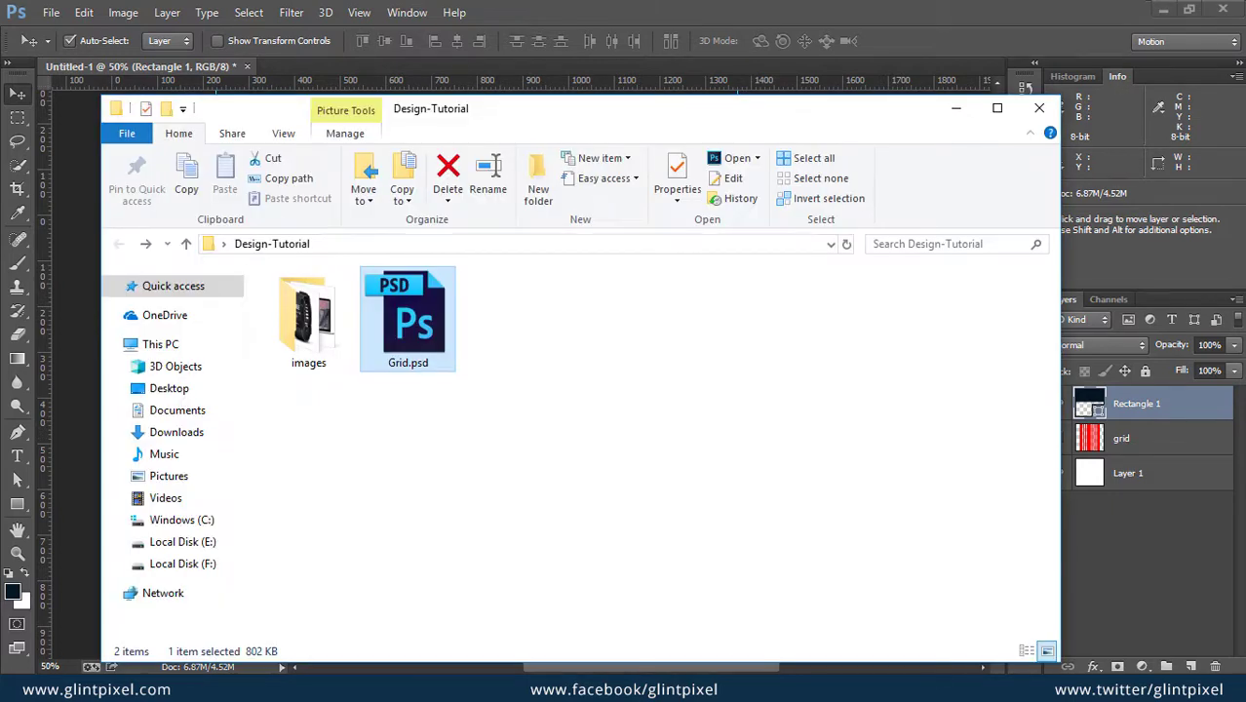
- Open image-1.jpg from the images folder in Photoshop and select the whole photo
double_click(327, 339)
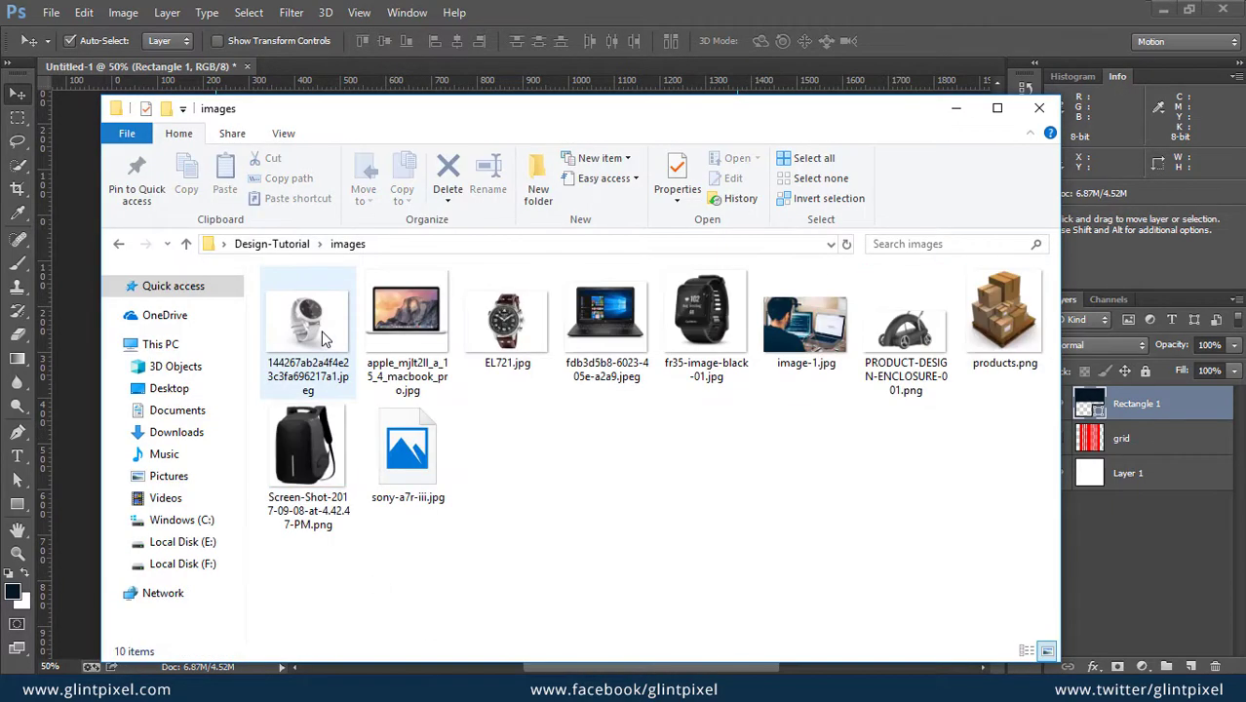
left_click(800, 347)
right_click(799, 347)
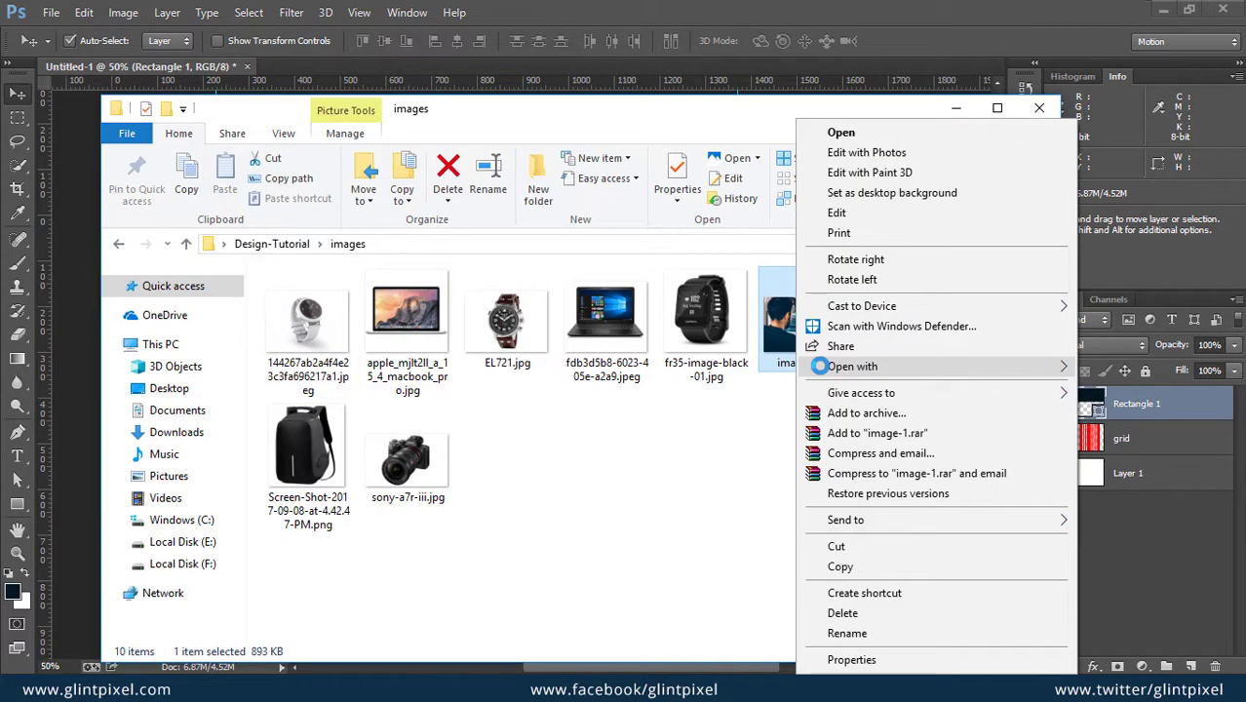
mouse_move(837, 367)
left_click(645, 389)
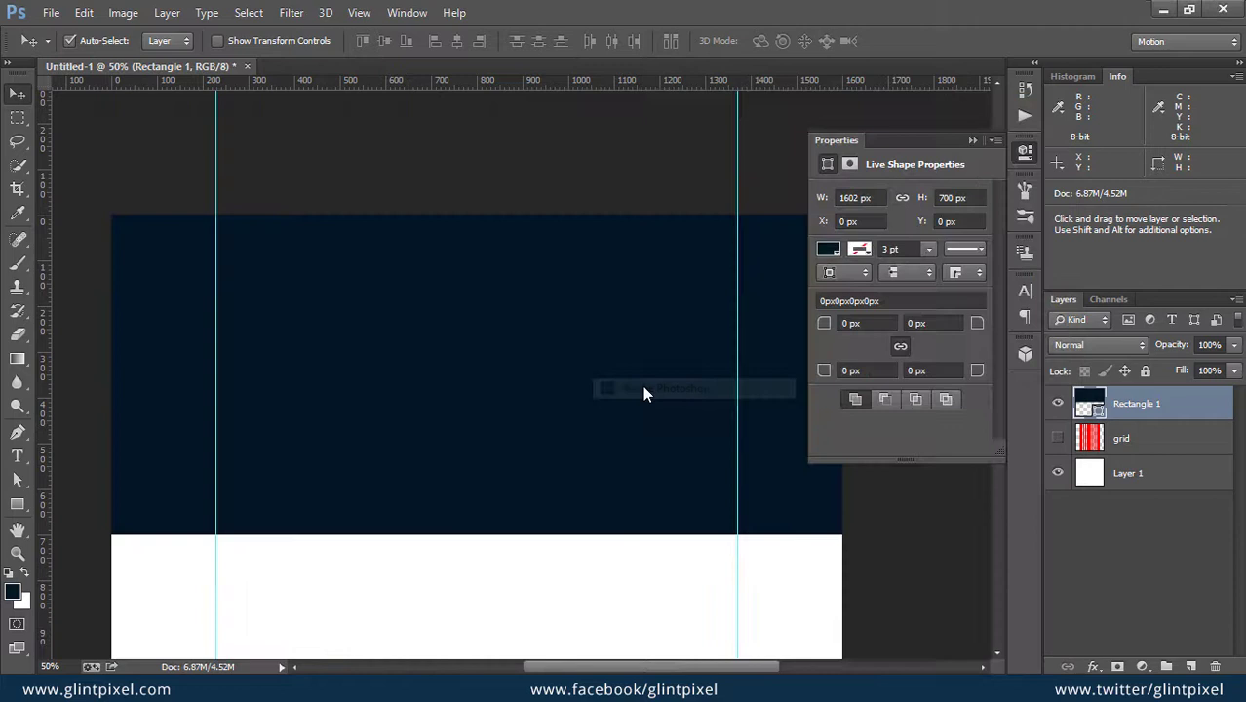
key("ctrl+a")
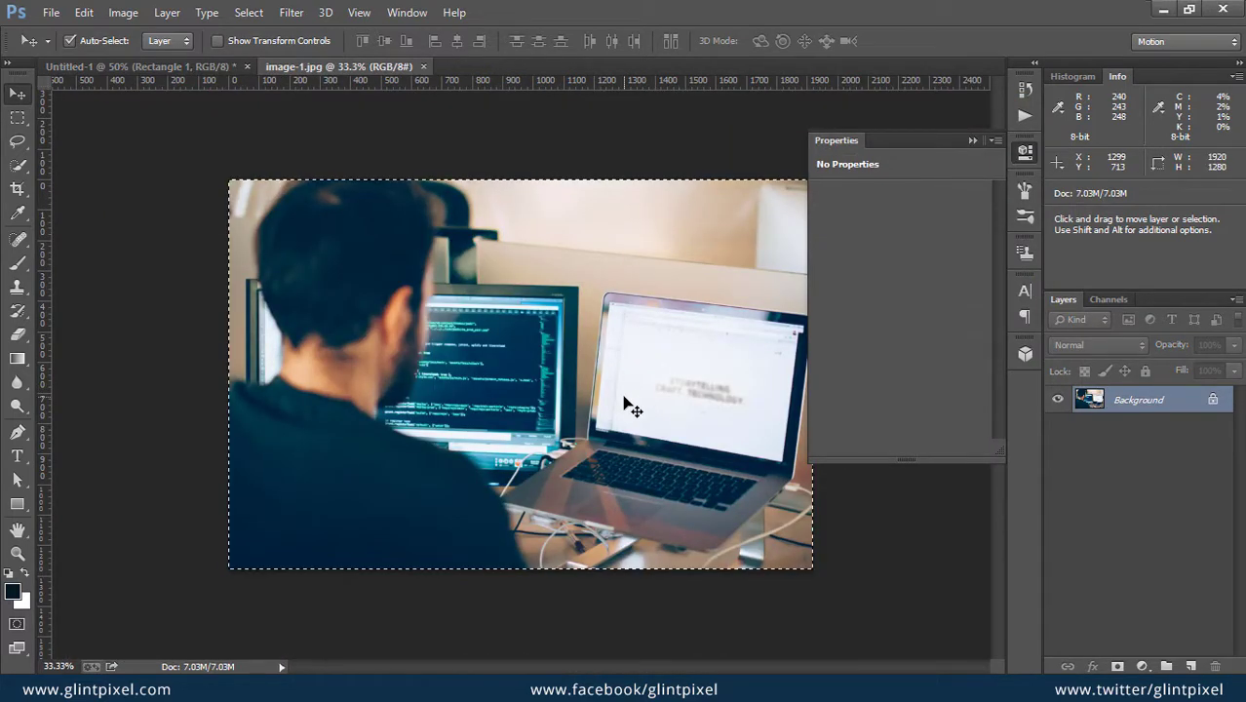
- Paste the photo into Untitled-1 as Layer 2 and clip it to Rectangle 1
left_click(204, 69)
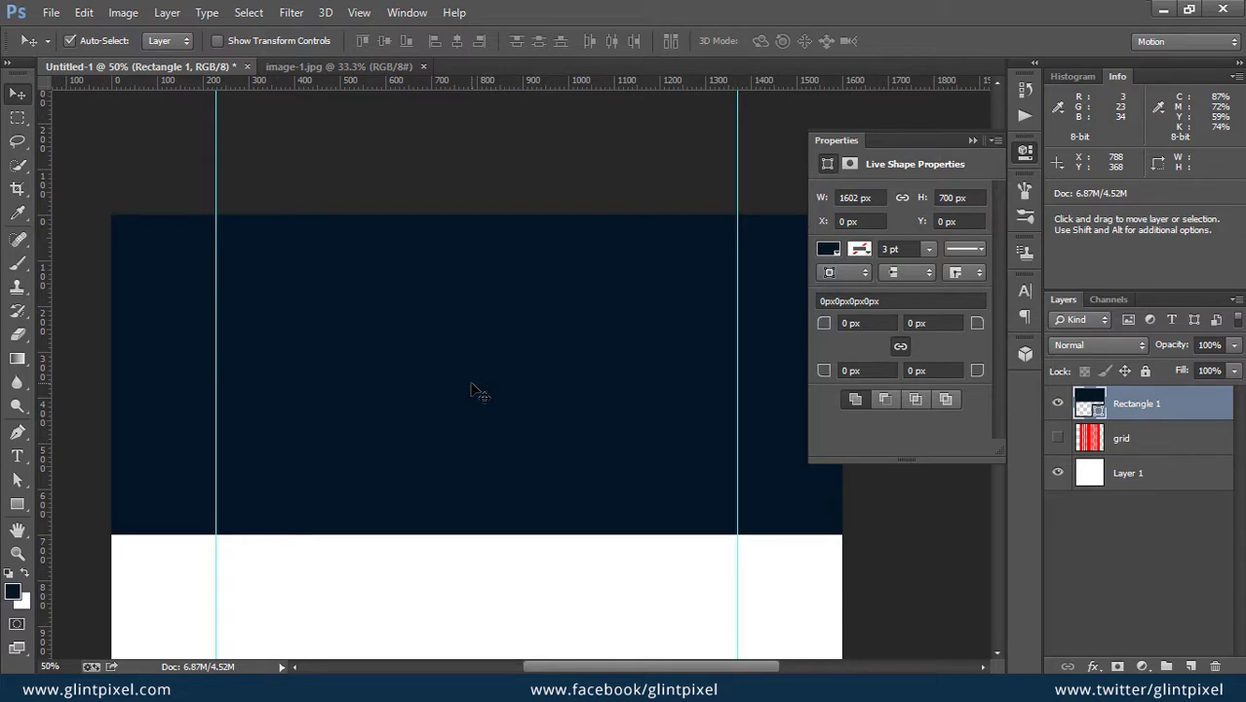
key("ctrl+v")
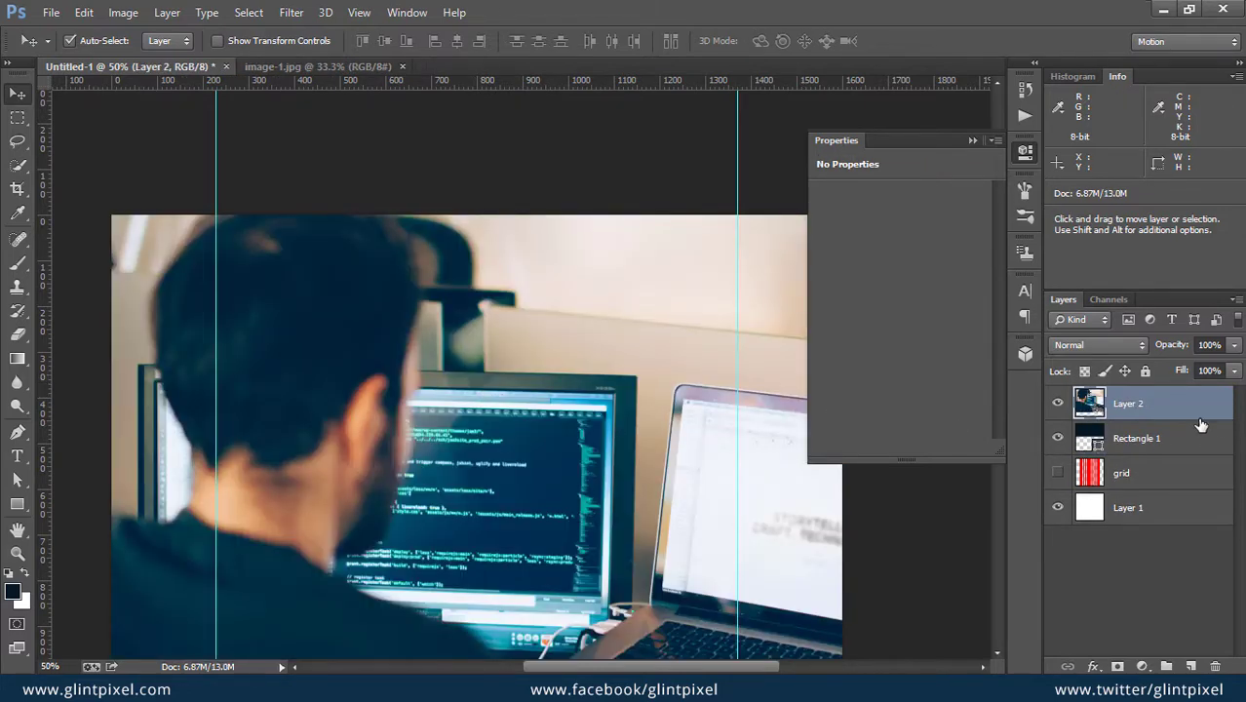
right_click(1188, 418)
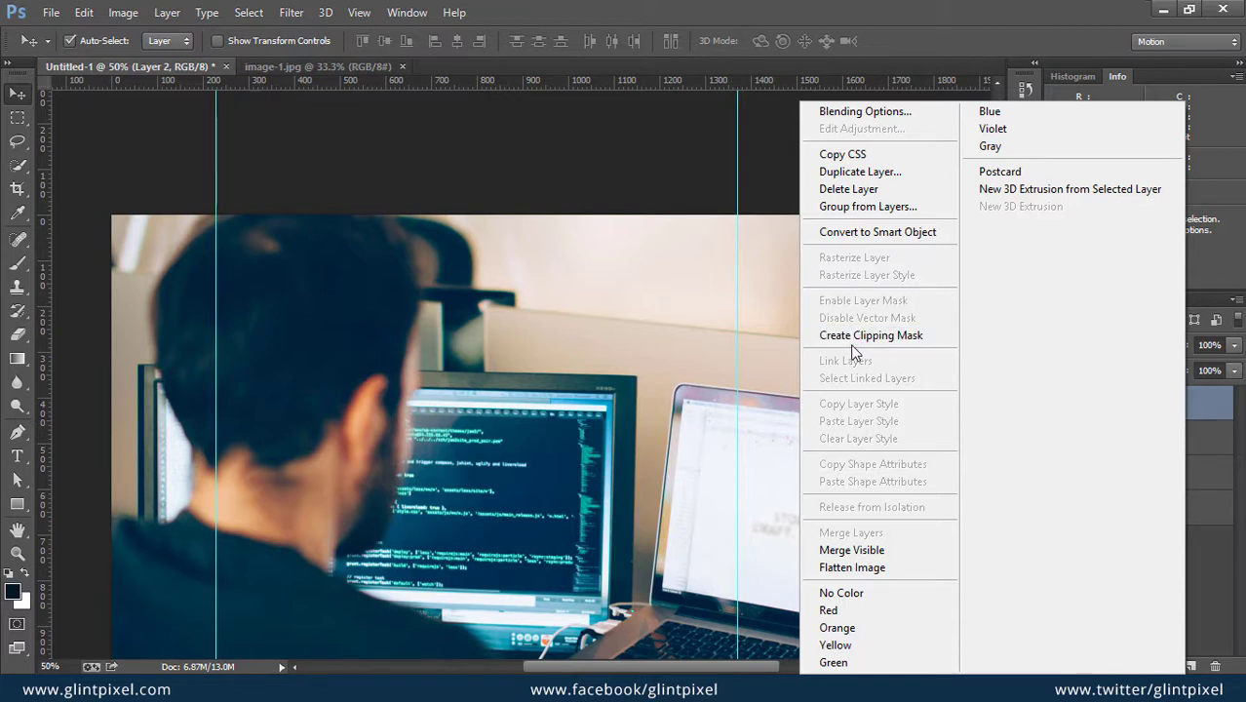
left_click(1188, 403)
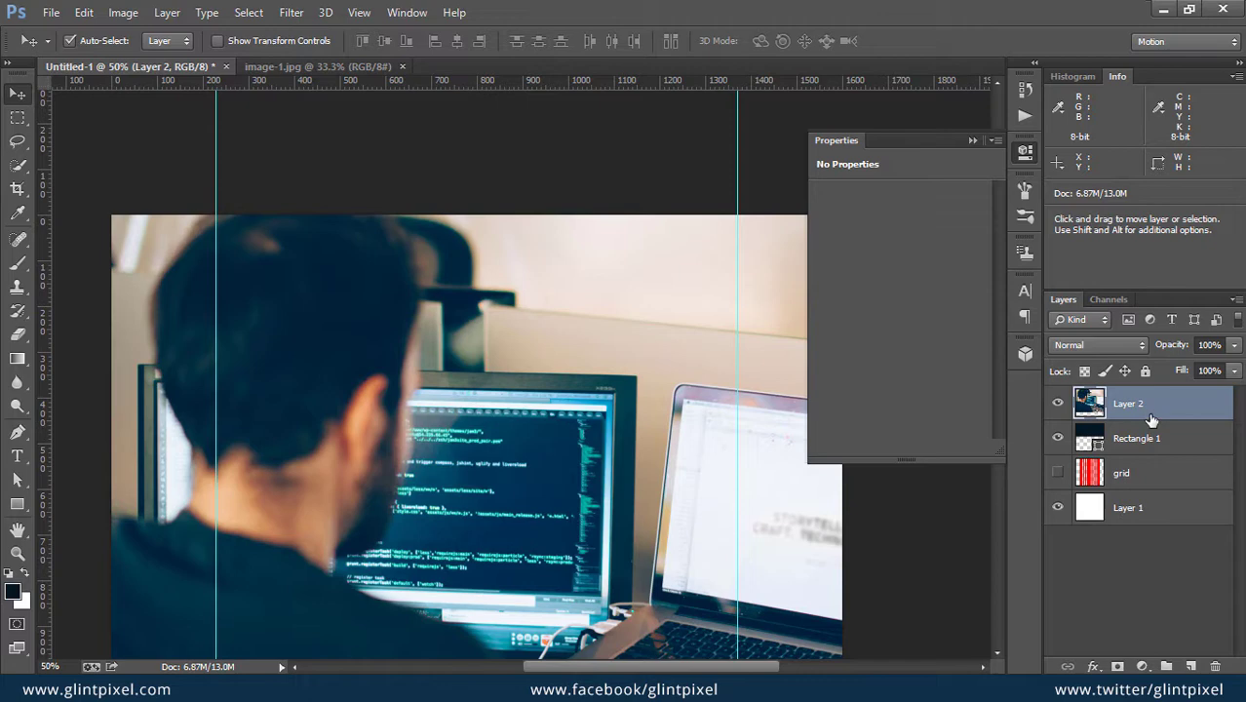
left_click(1129, 441)
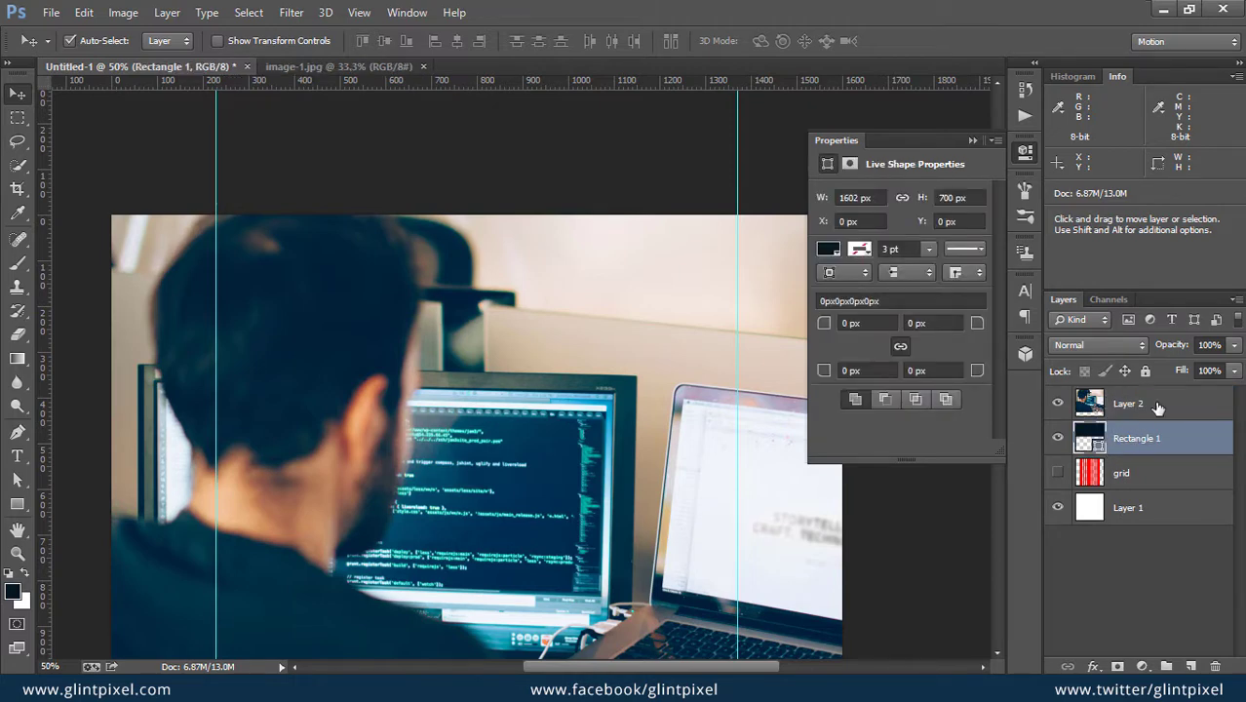
right_click(1157, 408)
left_click(857, 334)
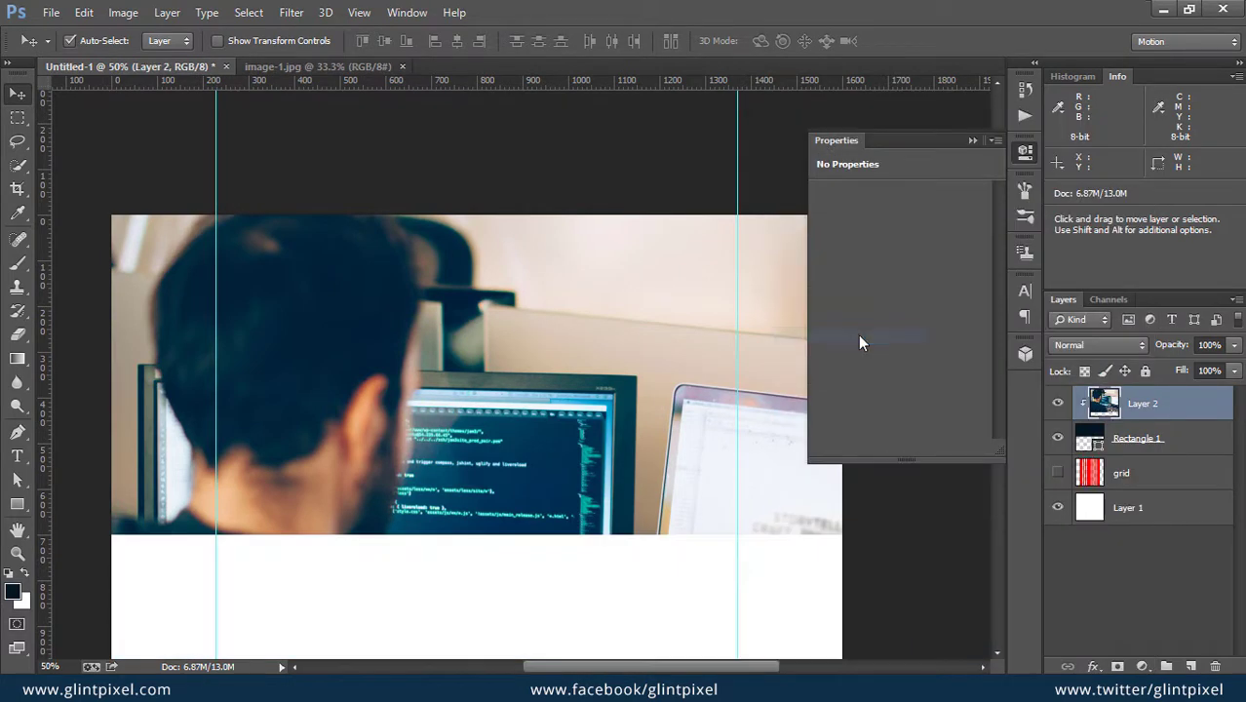
- Resize the clipped photo and shift it up so it covers the entire 700 px band
key("Tab")
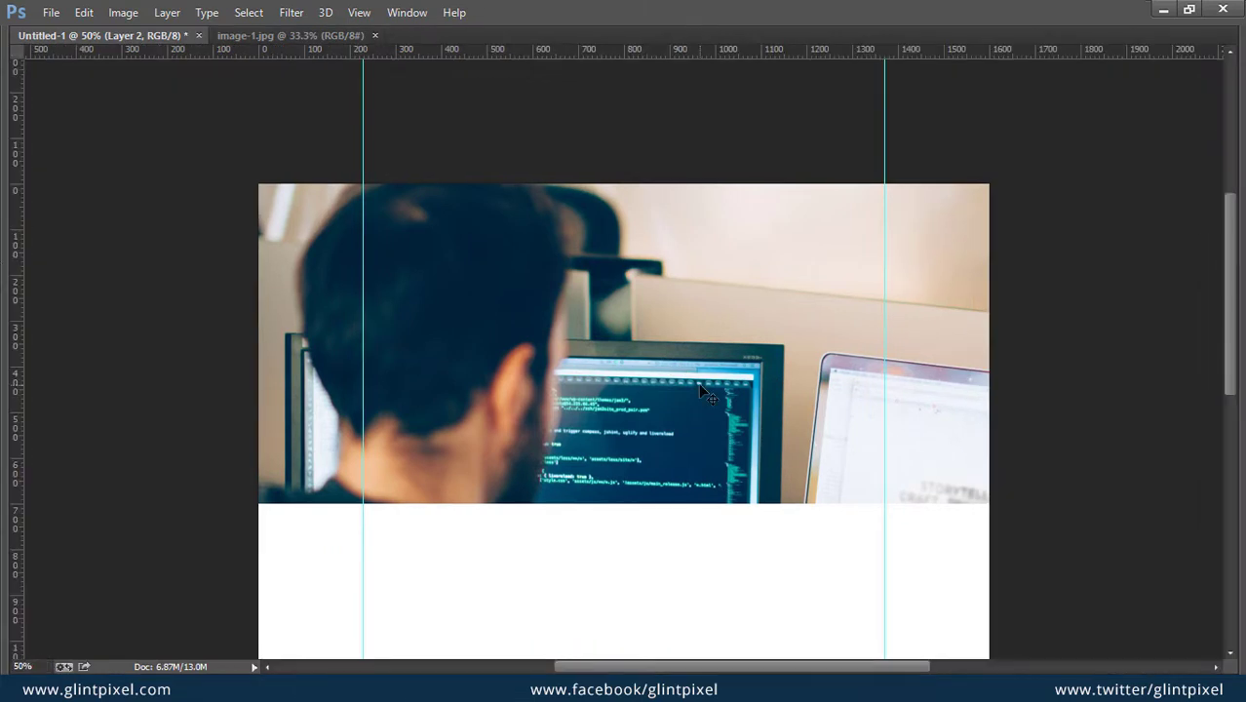
key("ctrl+t")
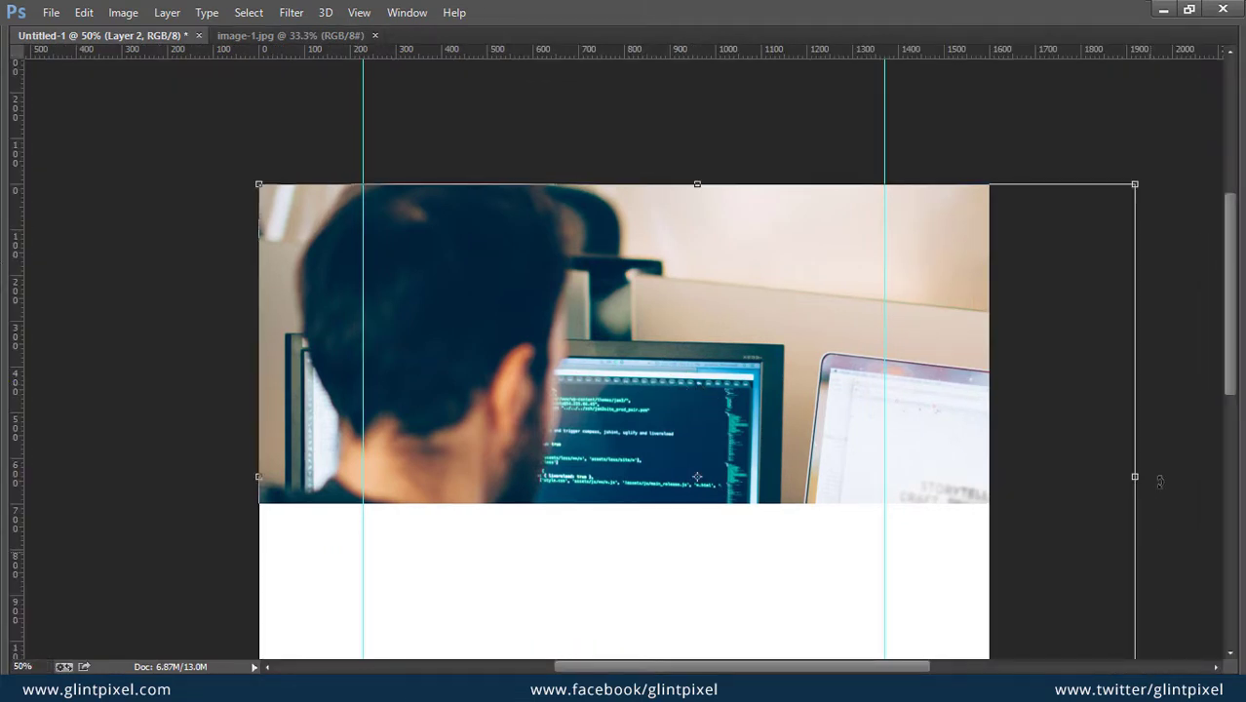
left_click_drag(1135, 183, 991, 279)
left_click_drag(526, 432, 562, 380)
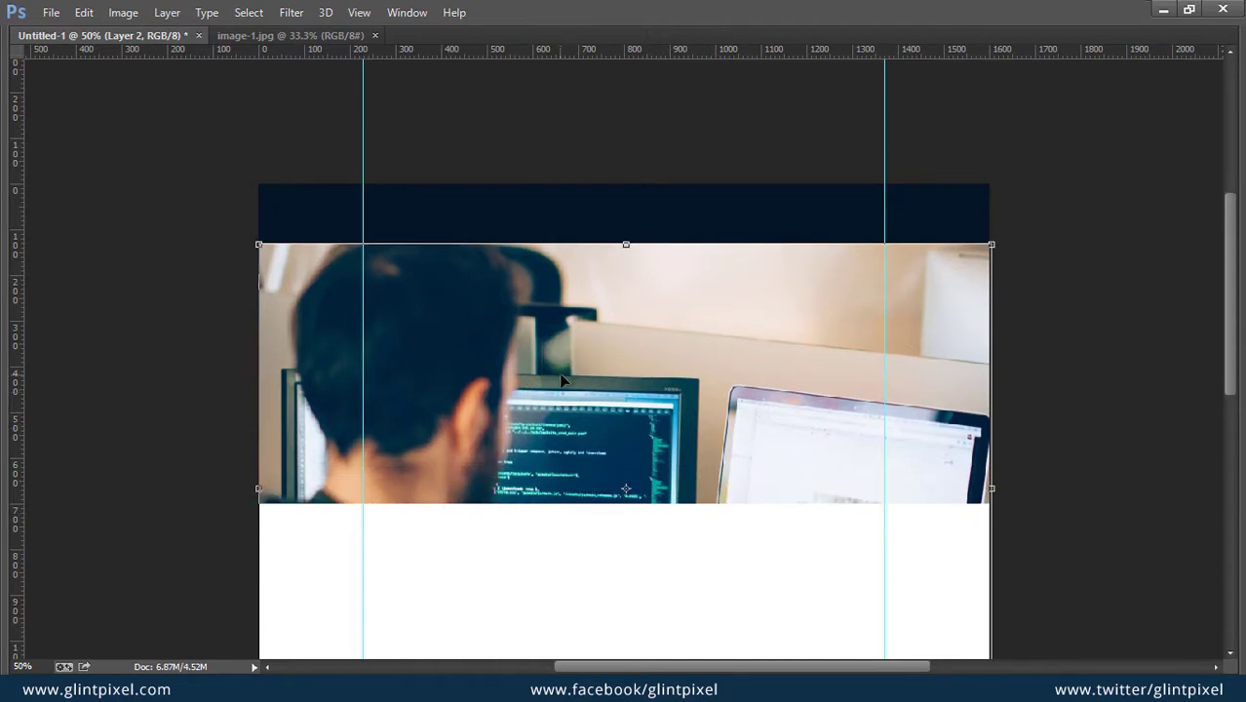
key("Left")
key("shift+Up")
key("shift+Up")
key("shift+Up")
key("shift+Up")
key("shift+Up")
key("shift+Up")
key("shift+Up")
key("shift+Up")
key("shift+Up")
key("shift+Up")
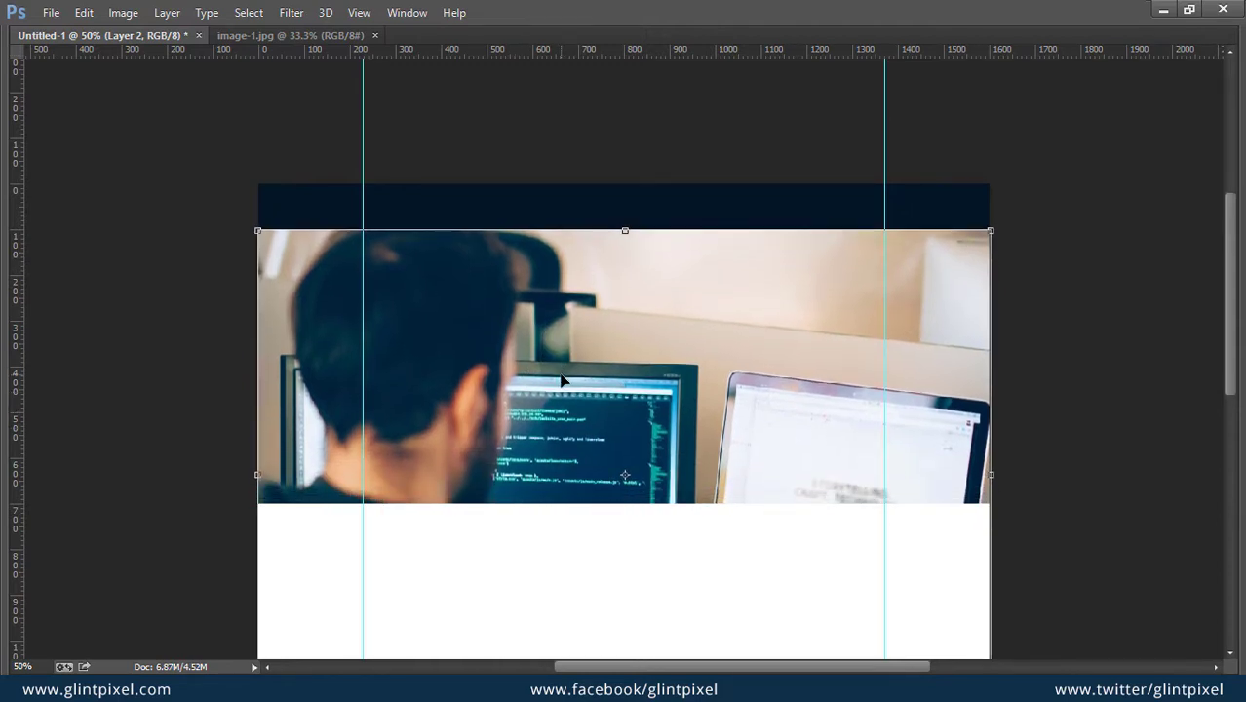
key("shift+Up")
key("shift+Up")
key("shift+Up")
key("shift+Up")
key("shift+Up")
key("shift+Up")
key("shift+Up")
key("shift+Up")
key("shift+Up")
key("shift+Up")
key("shift+Up")
key("shift+Up")
key("shift+Up")
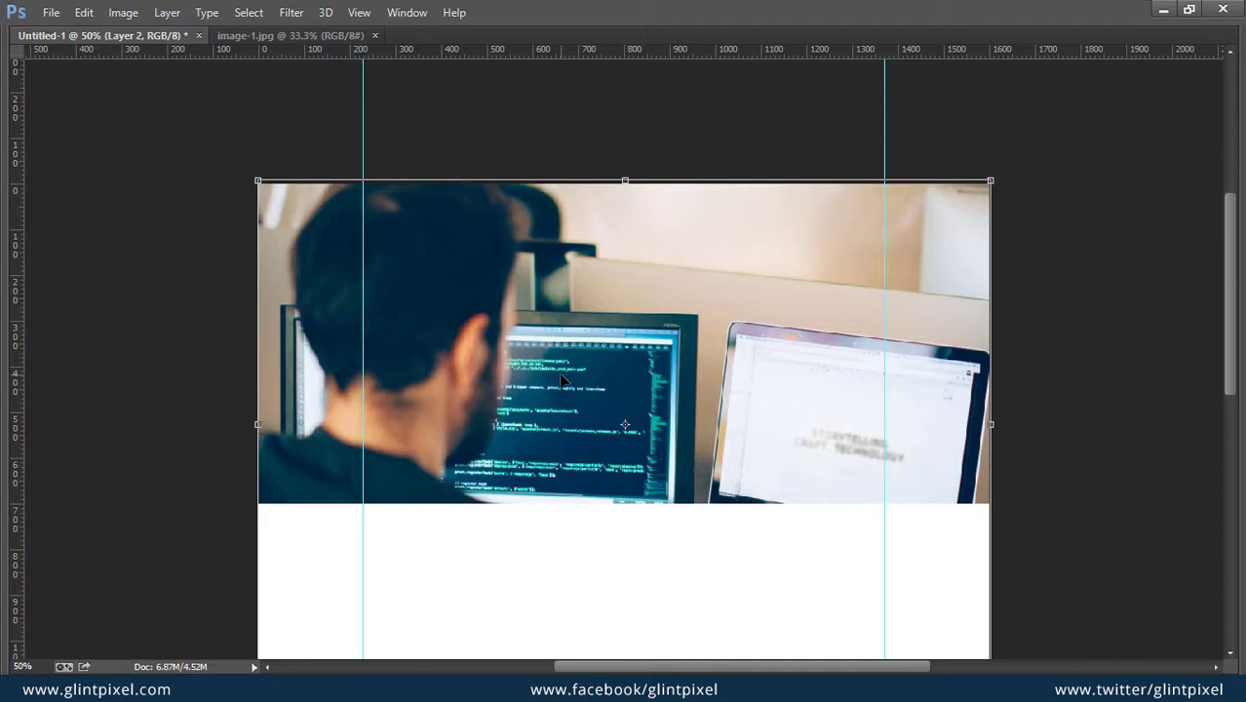
key("shift+Up")
key("shift+Up")
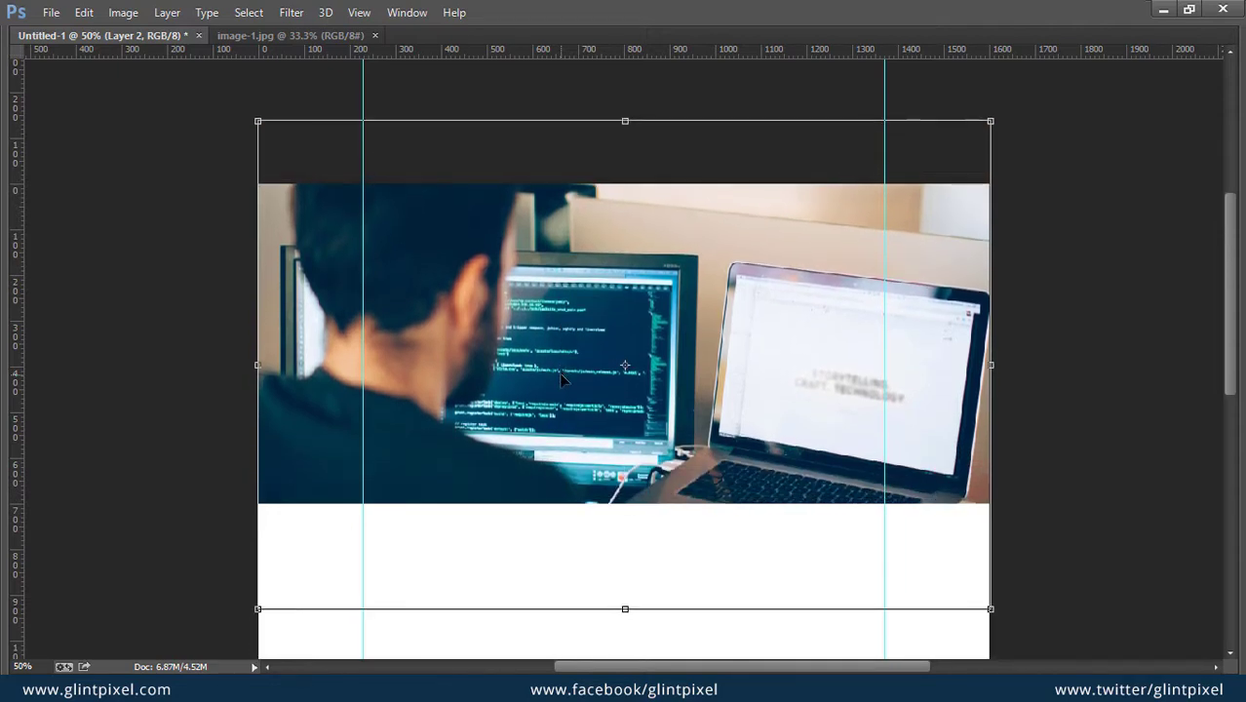
key("shift+Down")
key("shift+Down")
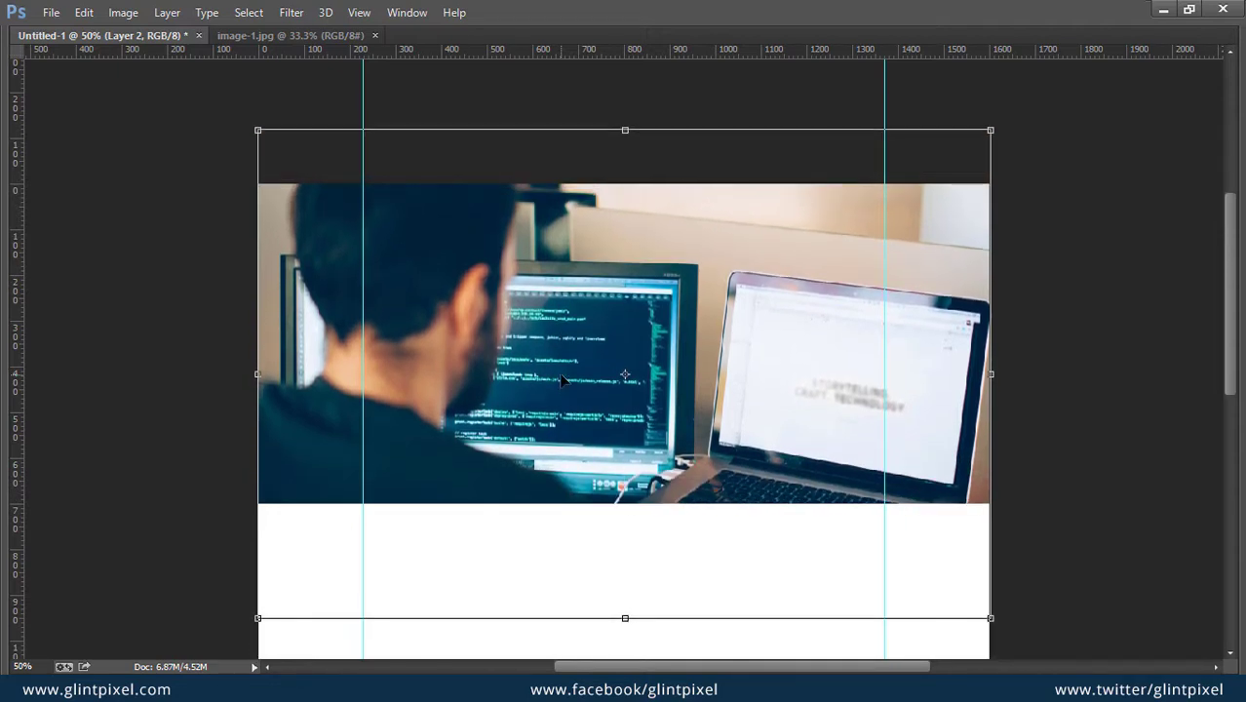
key("Return")
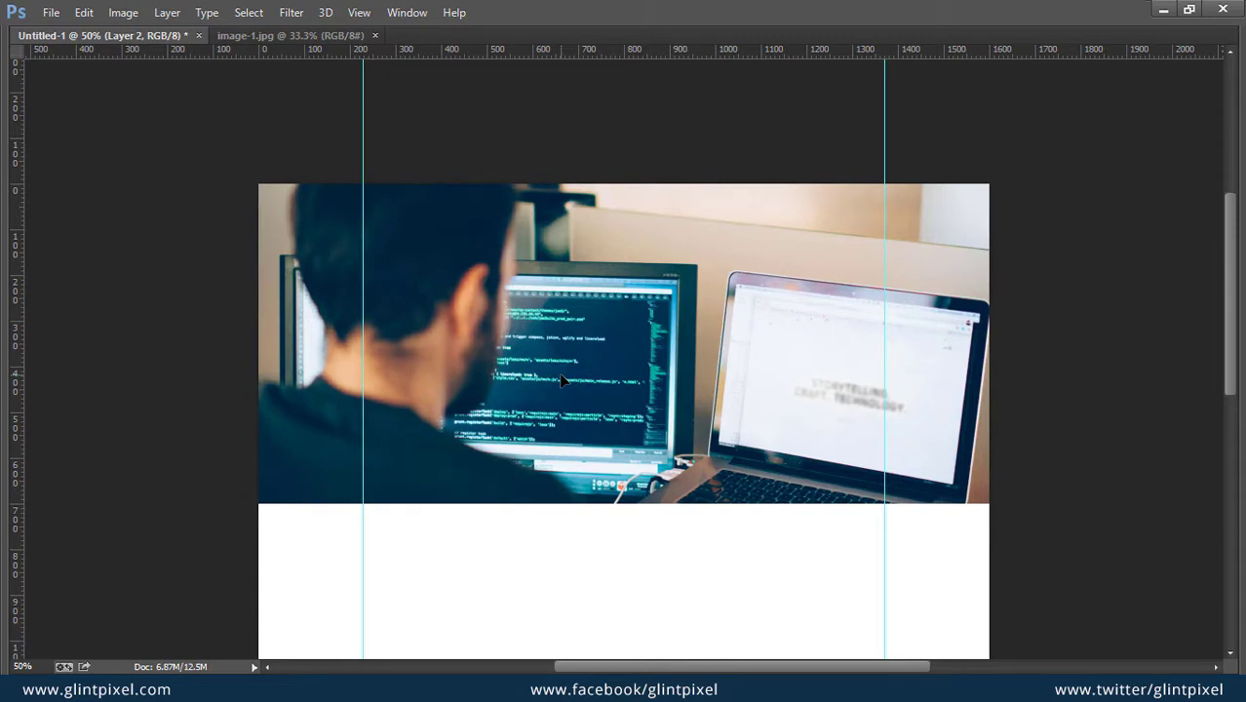
key("Tab")
left_click(1170, 449)
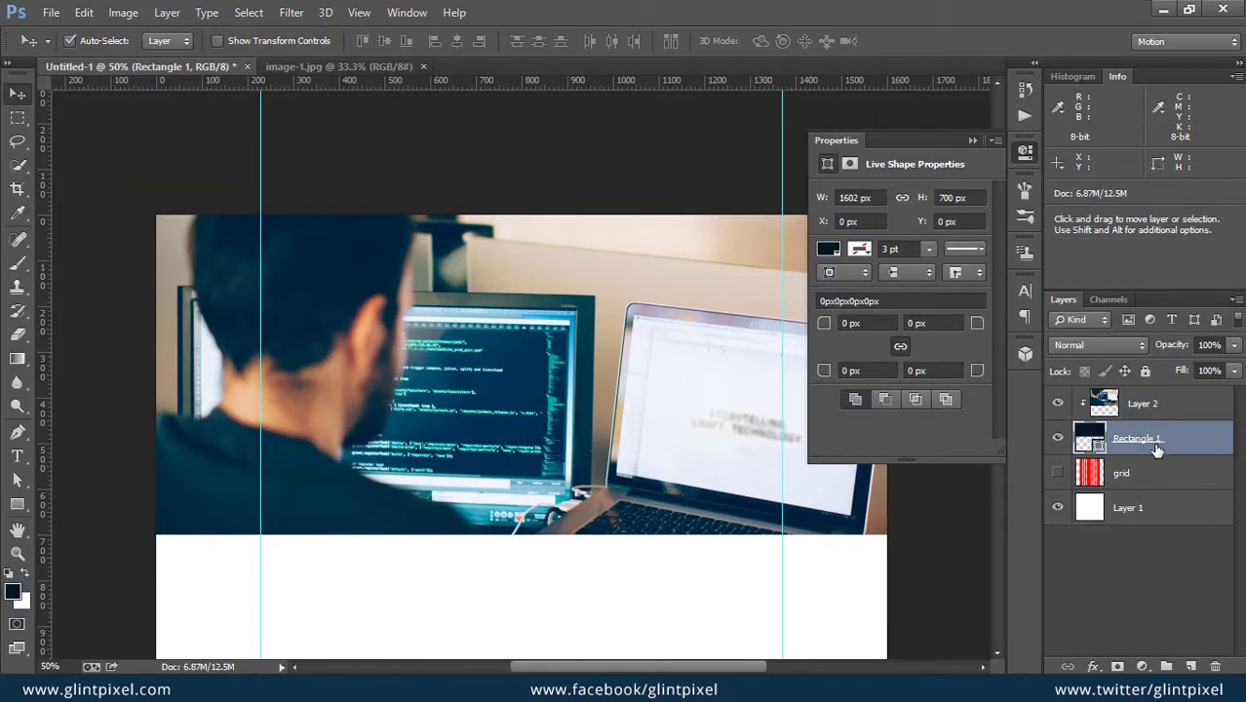
- Duplicate Rectangle 1, raise the copy above Layer 2, clip Layer 2 below it, and open the copy's Layer Style
key("ctrl+j")
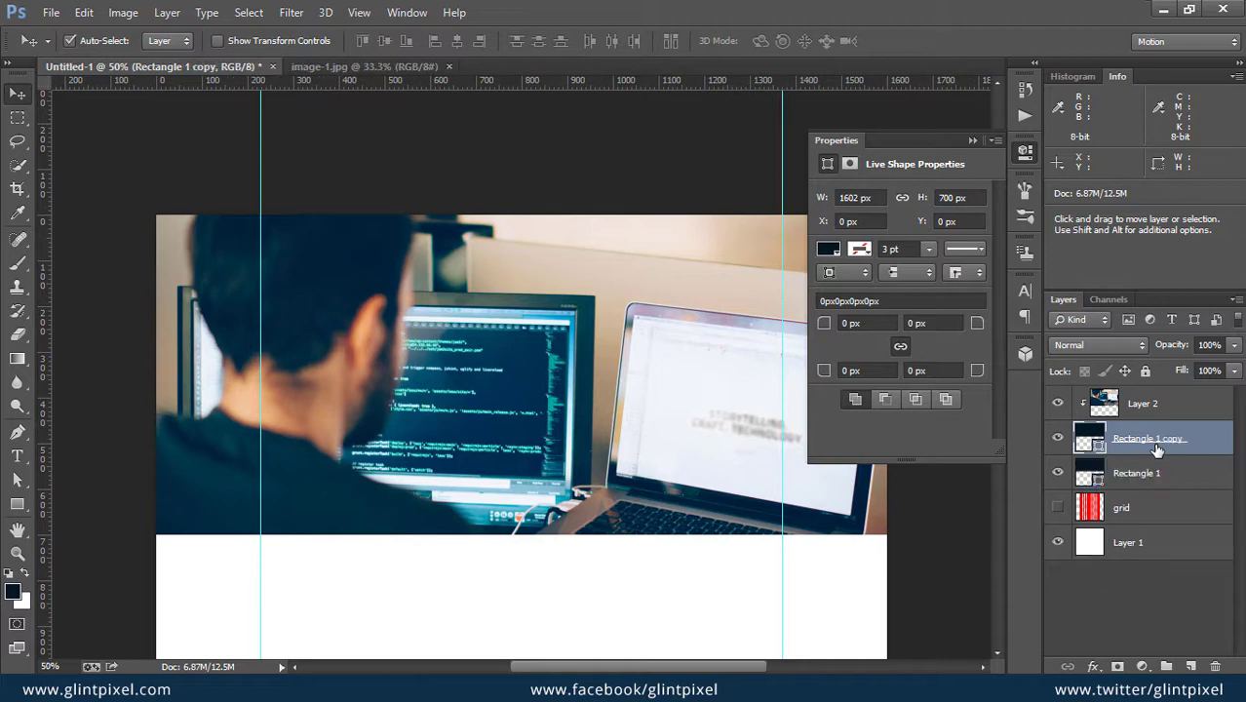
key("ctrl+bracketright")
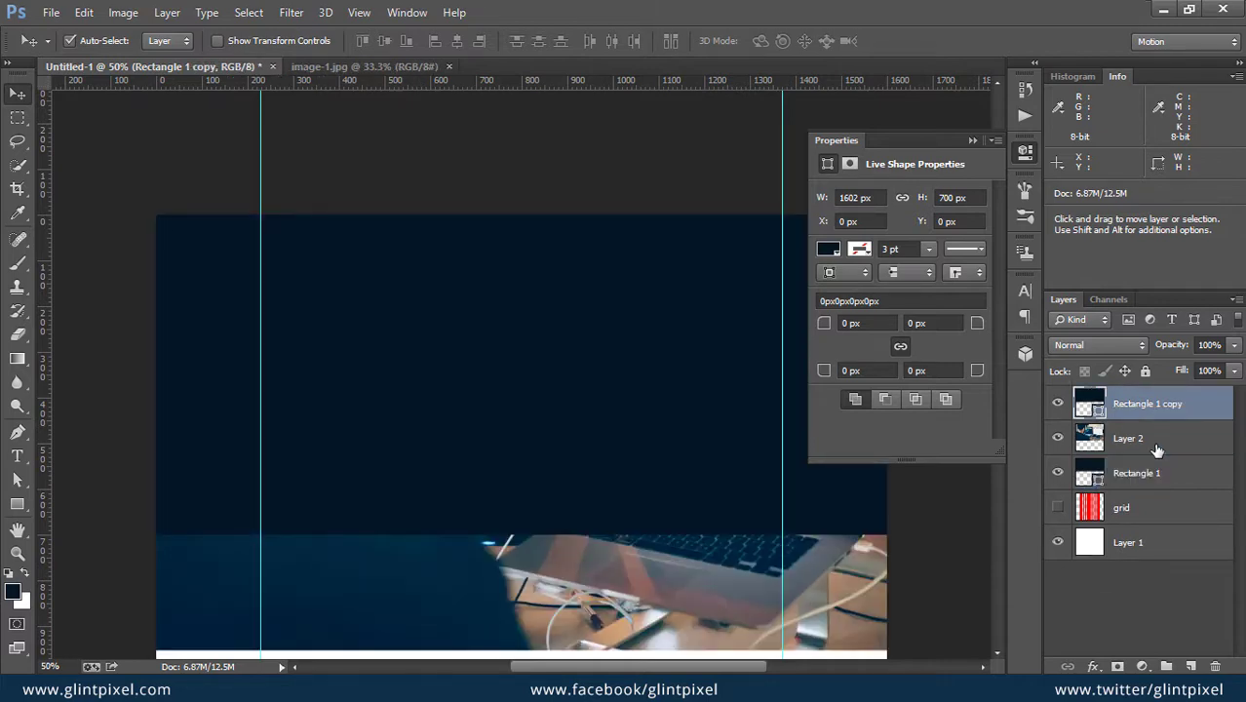
right_click(1157, 449)
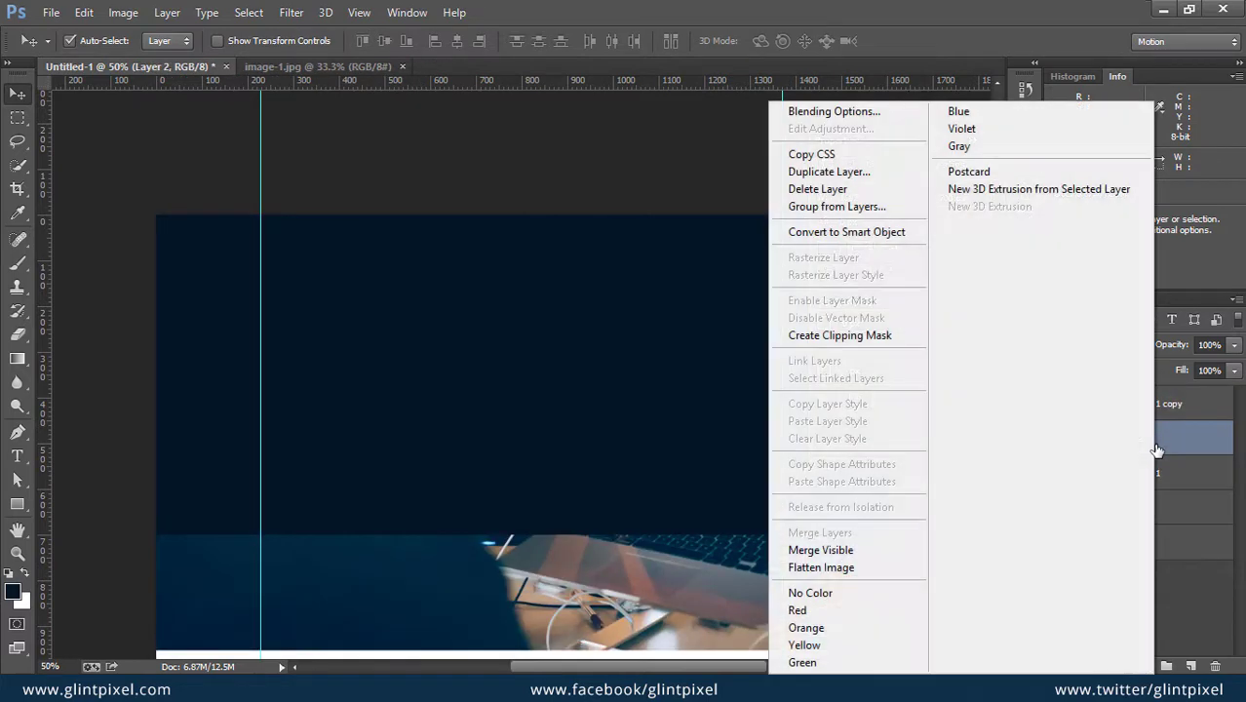
left_click(868, 337)
double_click(1215, 410)
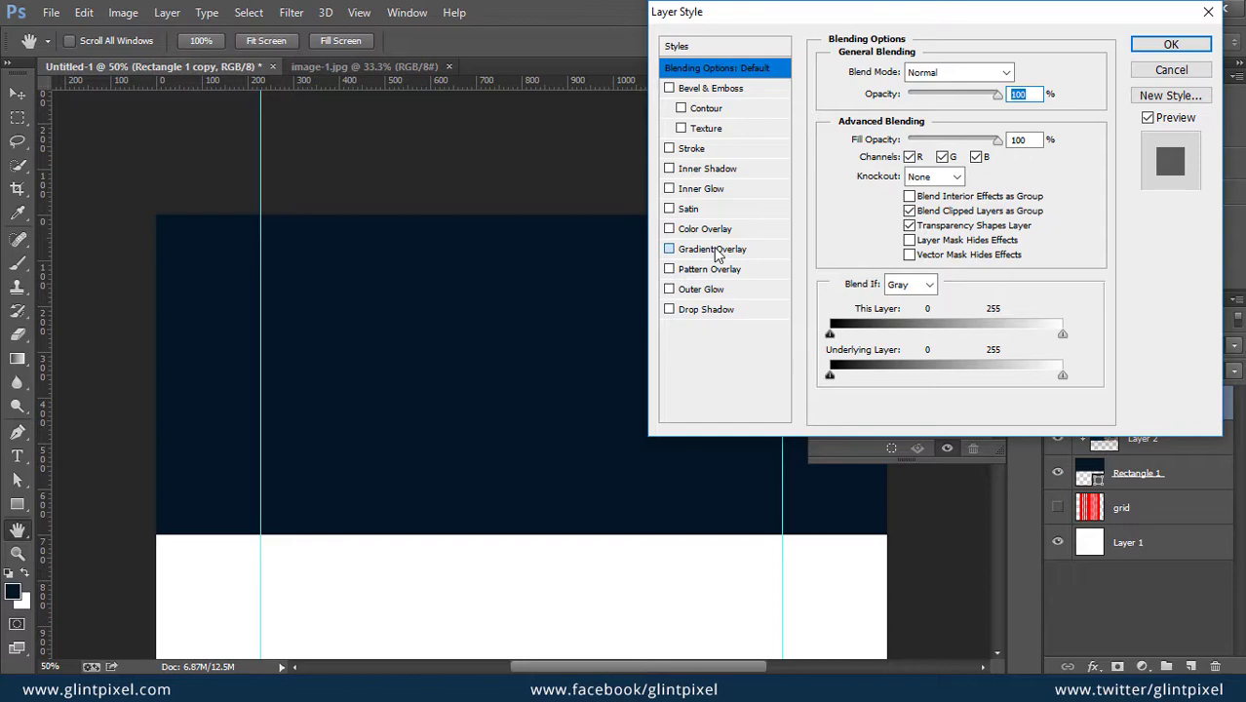
- Enable Gradient Overlay and set the gradient's left colour stop to blue
left_click(717, 251)
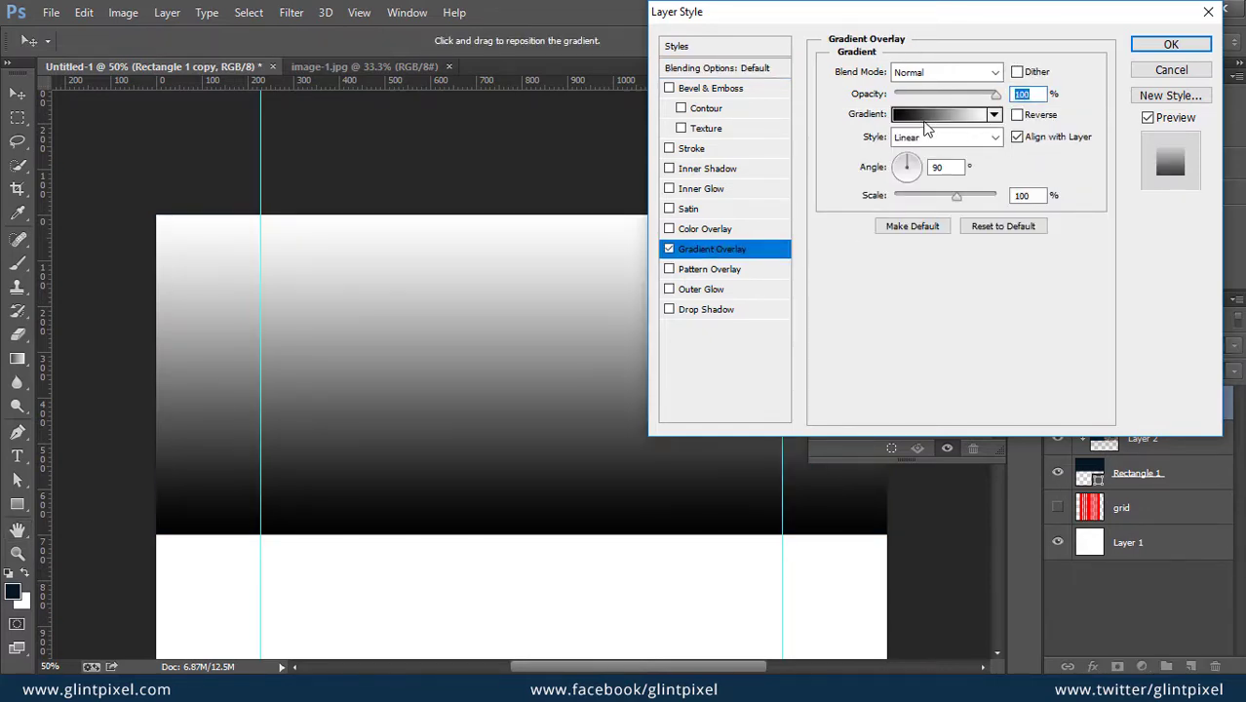
left_click(886, 123)
left_click(773, 406)
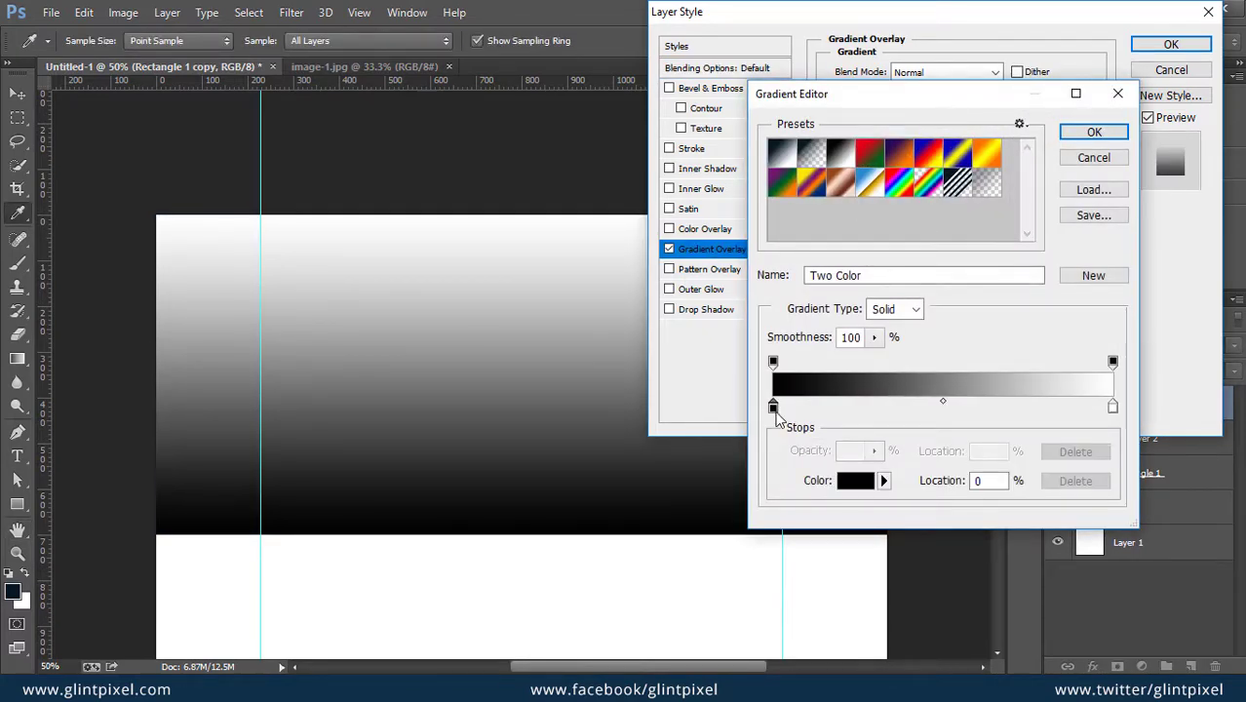
left_click(855, 480)
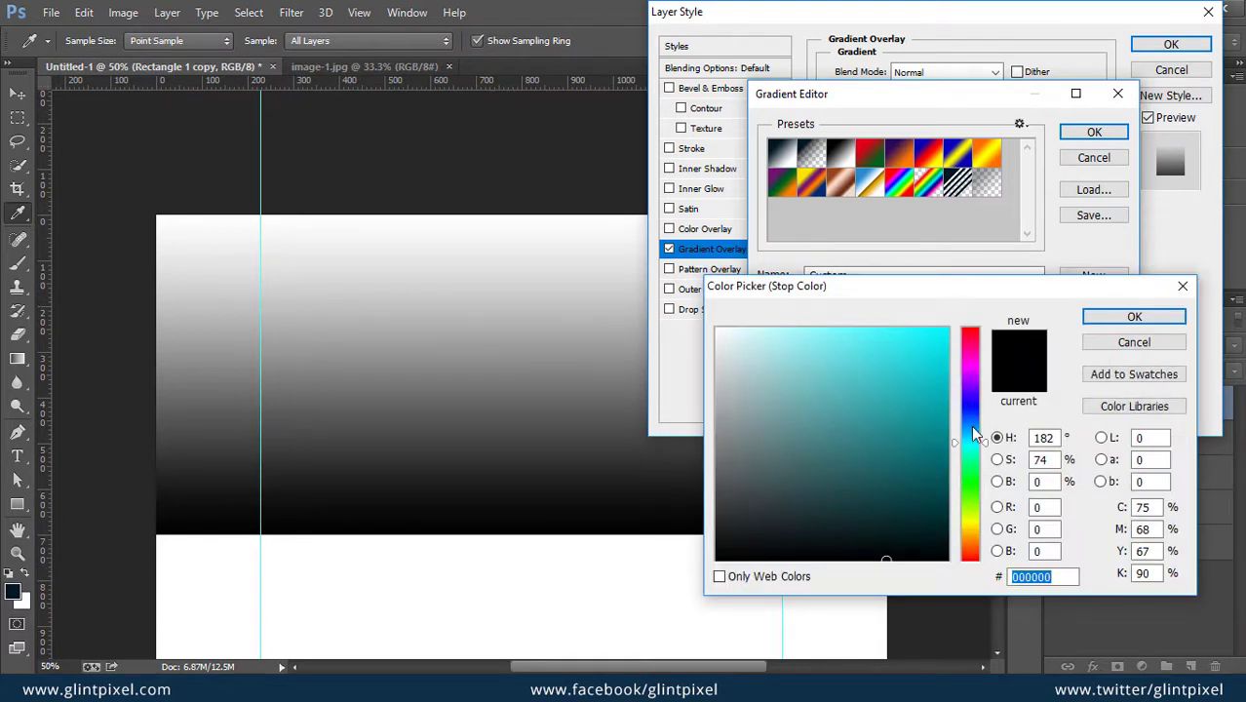
left_click_drag(969, 441, 969, 428)
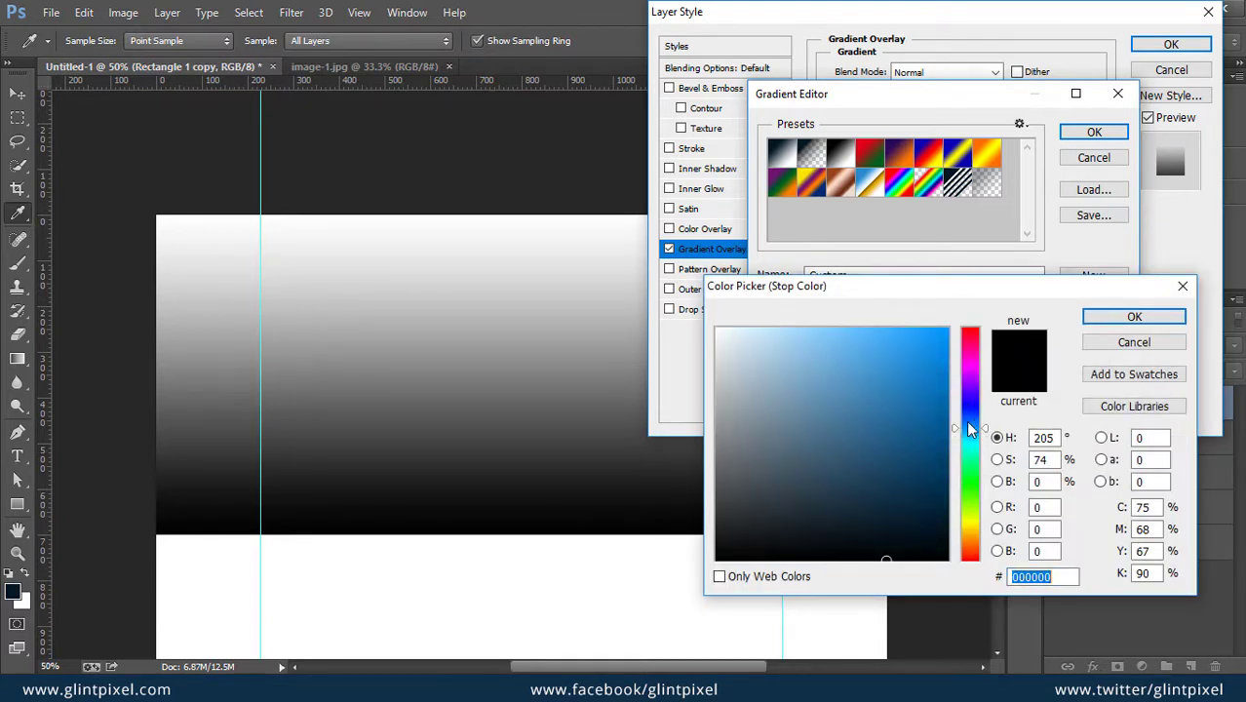
left_click(922, 378)
left_click_drag(926, 381, 926, 409)
left_click(1134, 317)
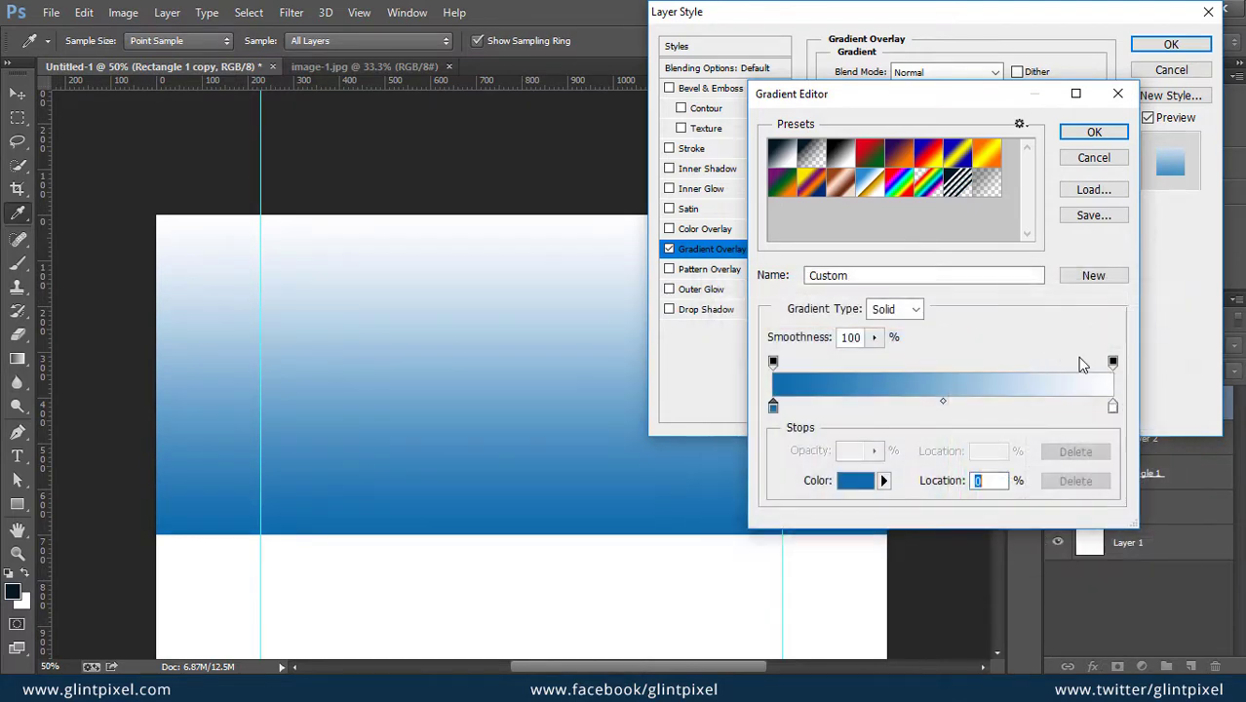
- Set the right stop to magenta #c706b3, angle the gradient at -38°, and apply the style
left_click(1115, 407)
left_click(858, 483)
left_click(963, 361)
left_click(920, 373)
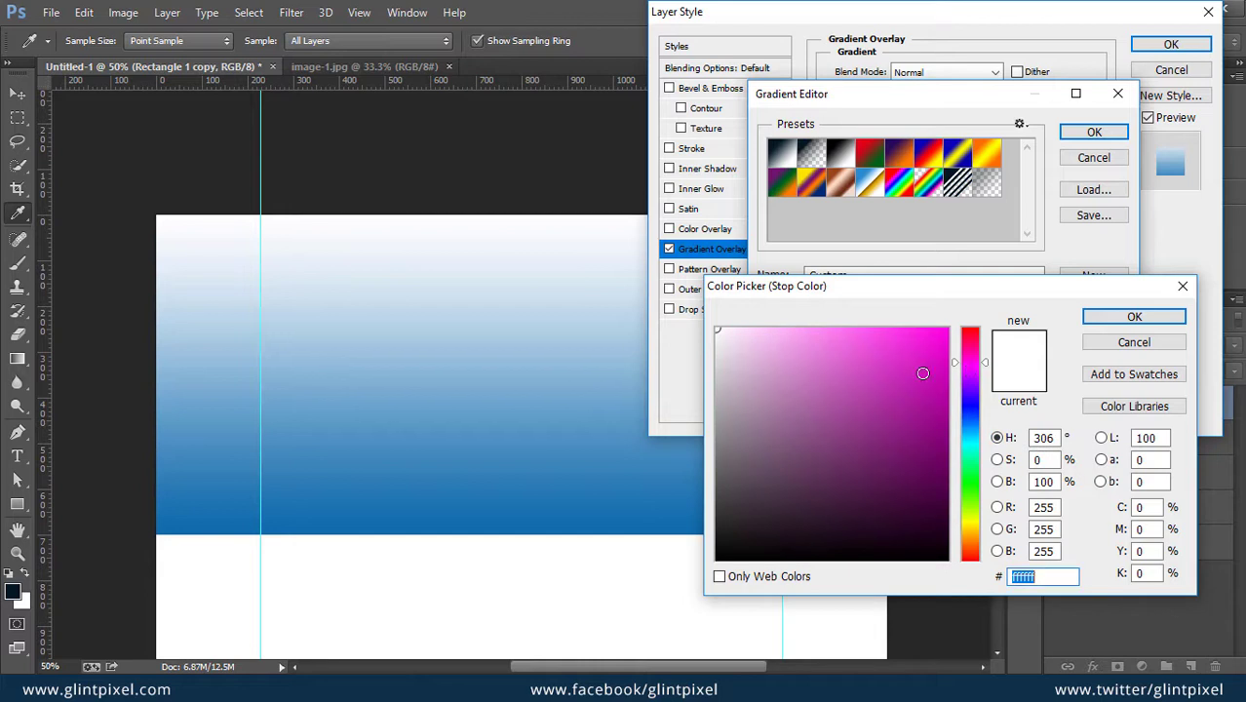
left_click(941, 378)
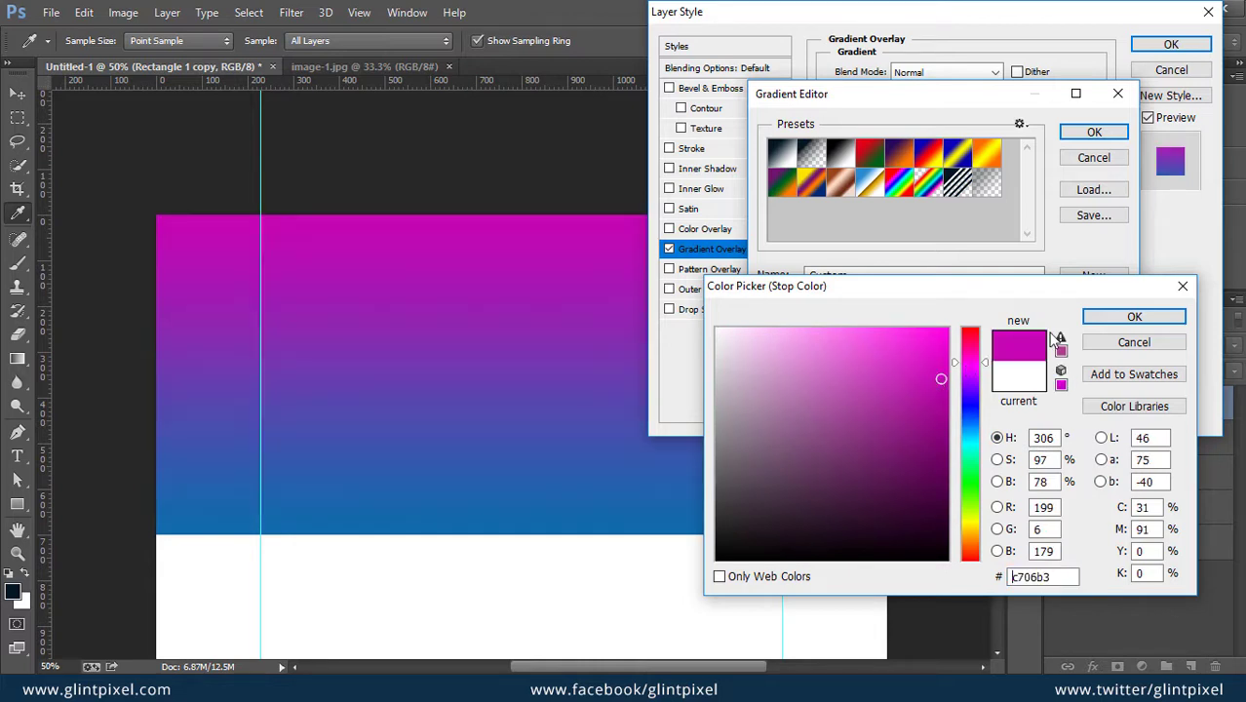
left_click(1136, 318)
left_click(1094, 131)
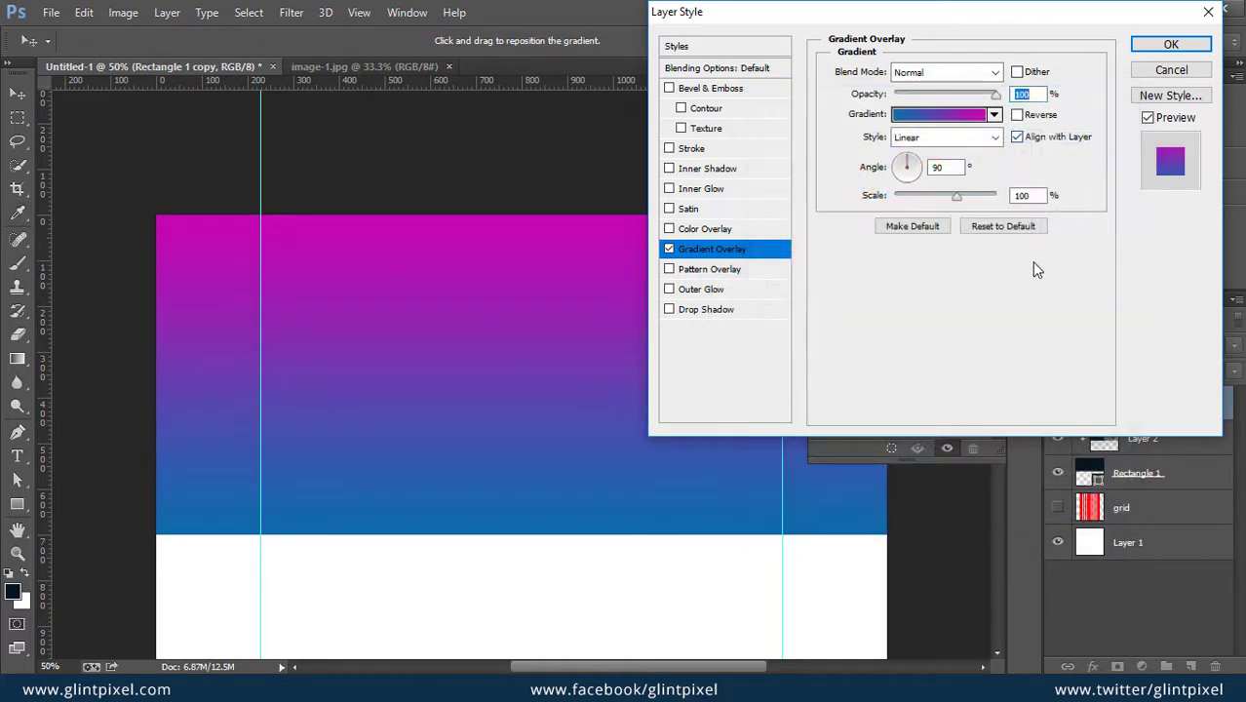
left_click(918, 181)
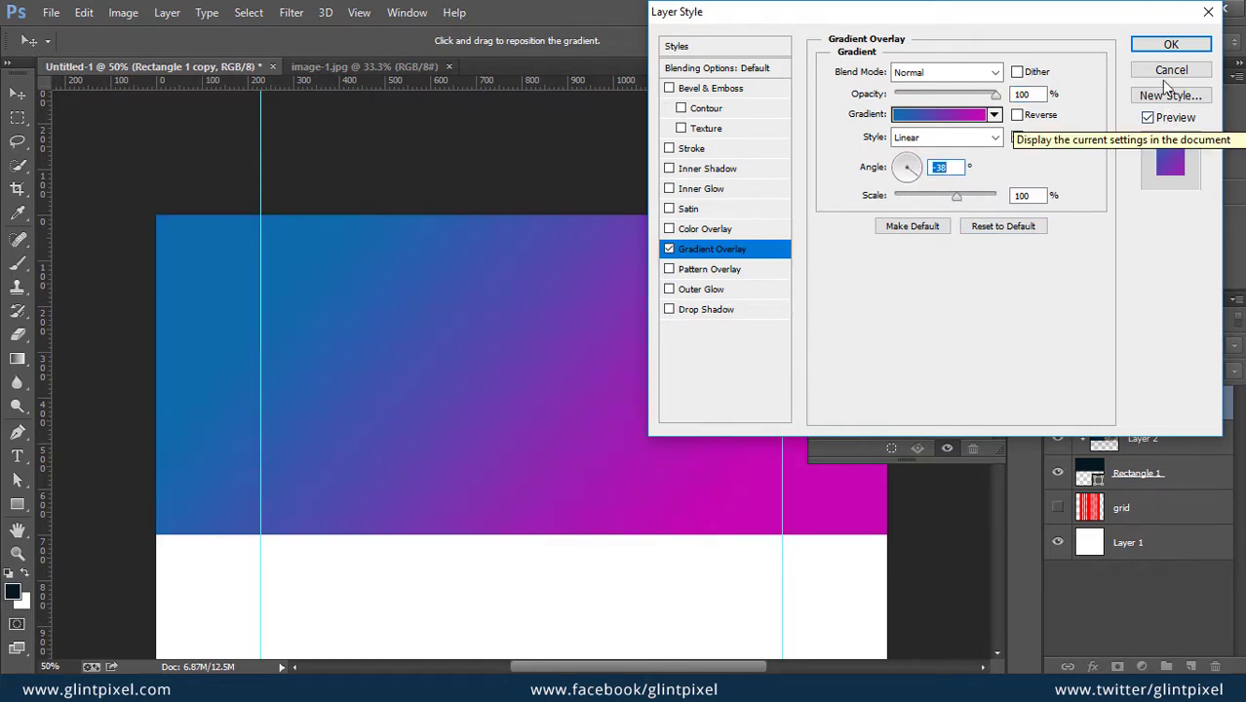
left_click(1170, 45)
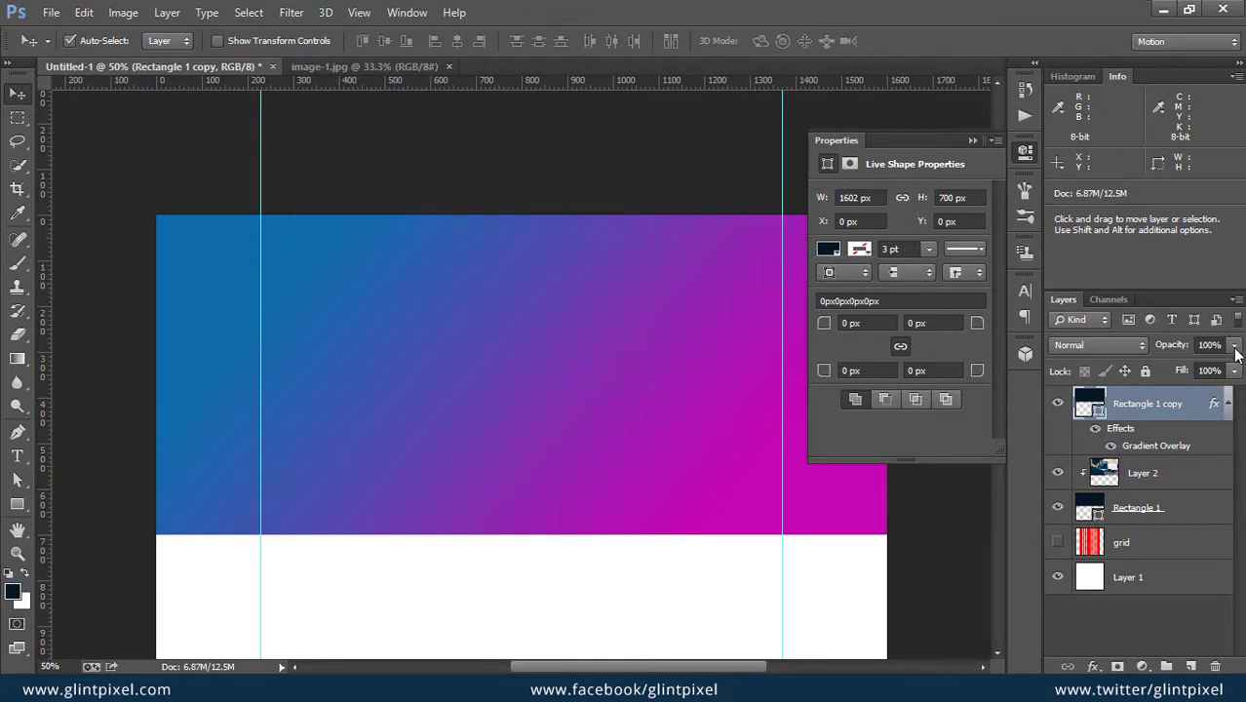
- Lower Rectangle 1 copy's opacity, then rename Layer 2 to 'Hero Image' at 62% opacity
left_click_drag(1234, 347, 1188, 368)
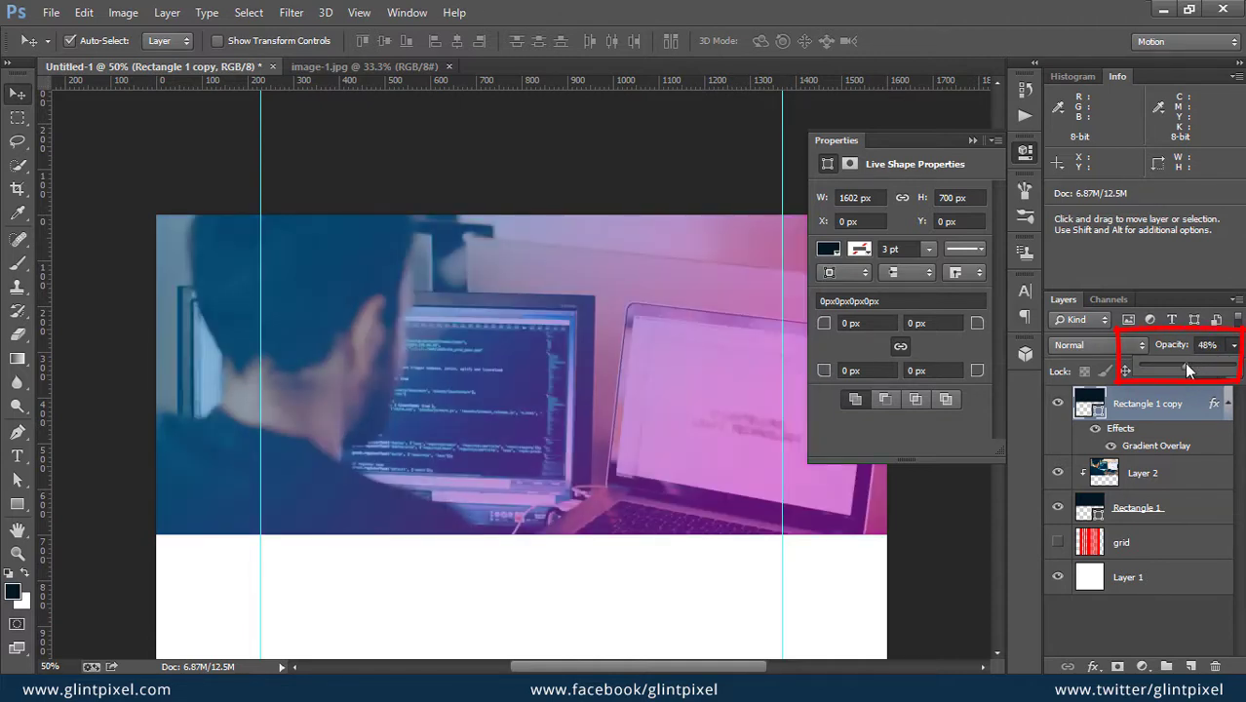
left_click(1149, 474)
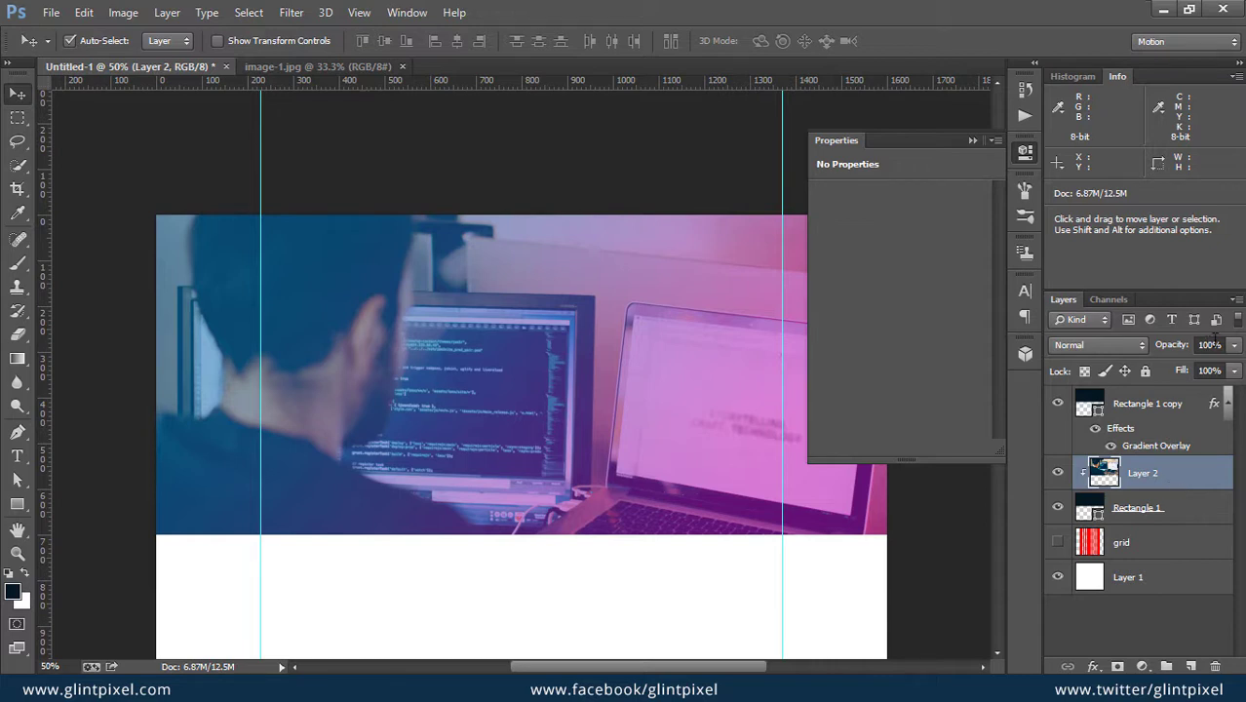
double_click(1145, 473)
type("Hero Image")
key("Return")
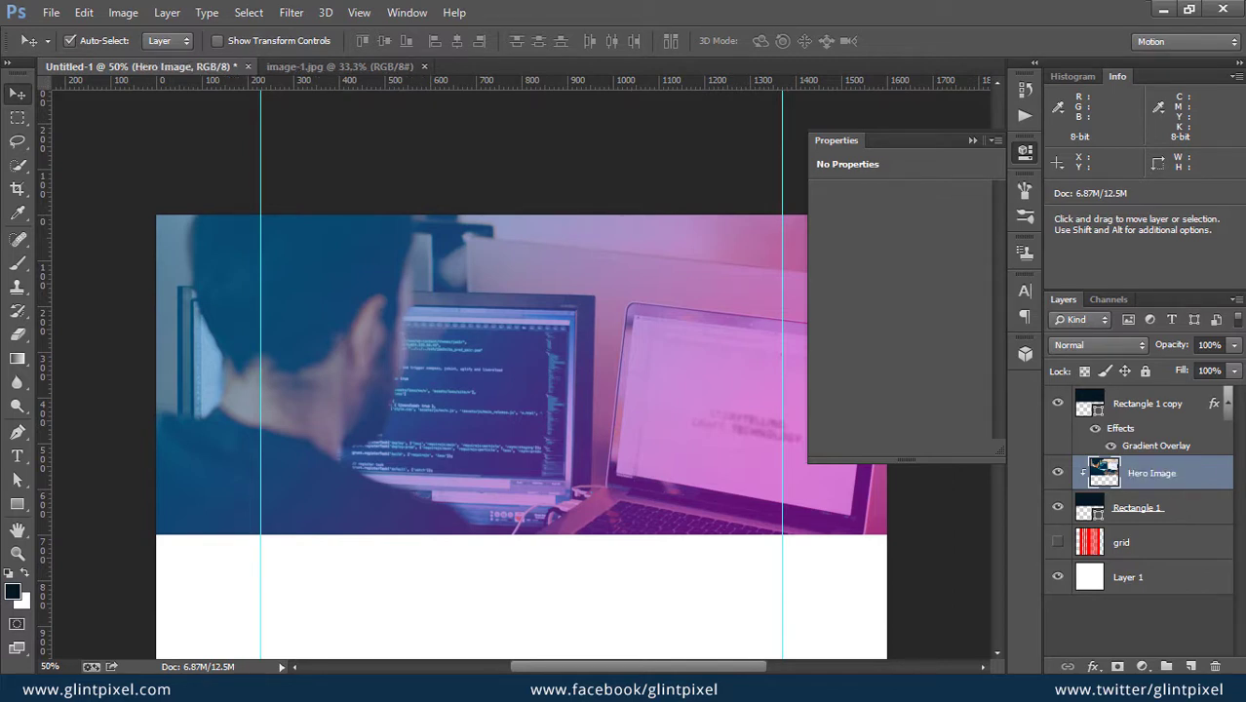
left_click(1235, 346)
left_click_drag(1218, 364, 1195, 374)
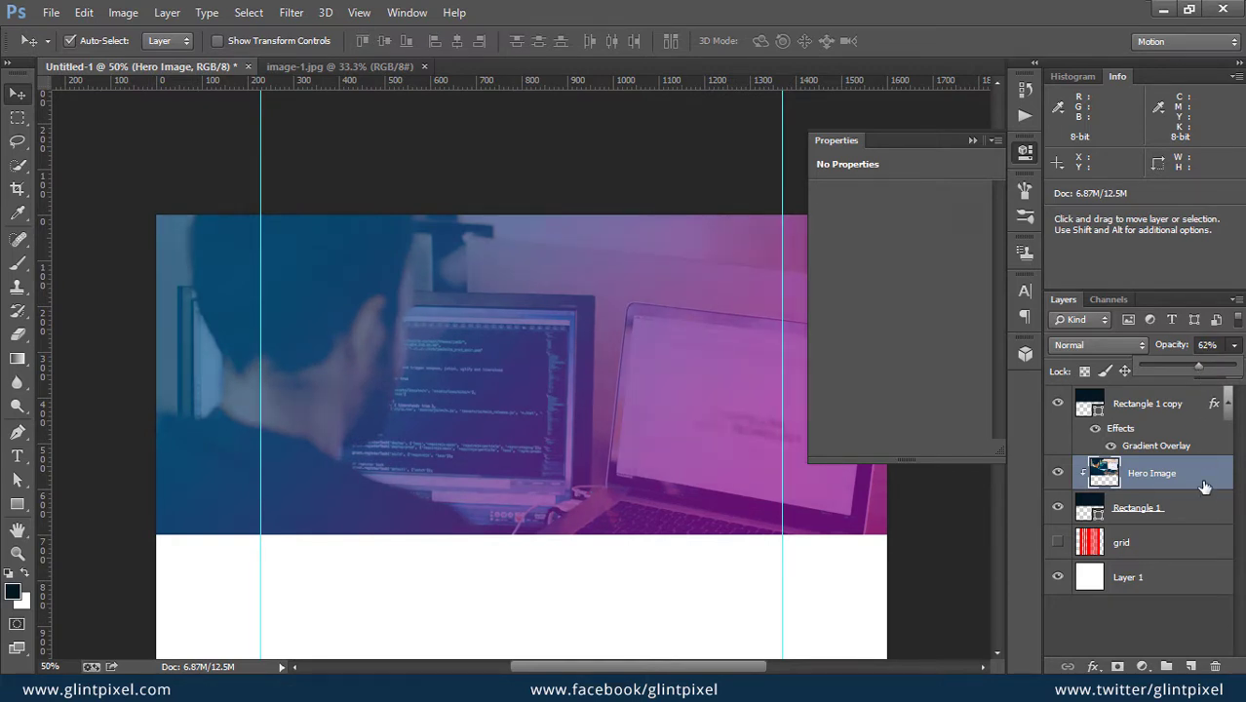
- Type a 'MyFirstDesign' headline near the hero's top-left and scale it up
key("t")
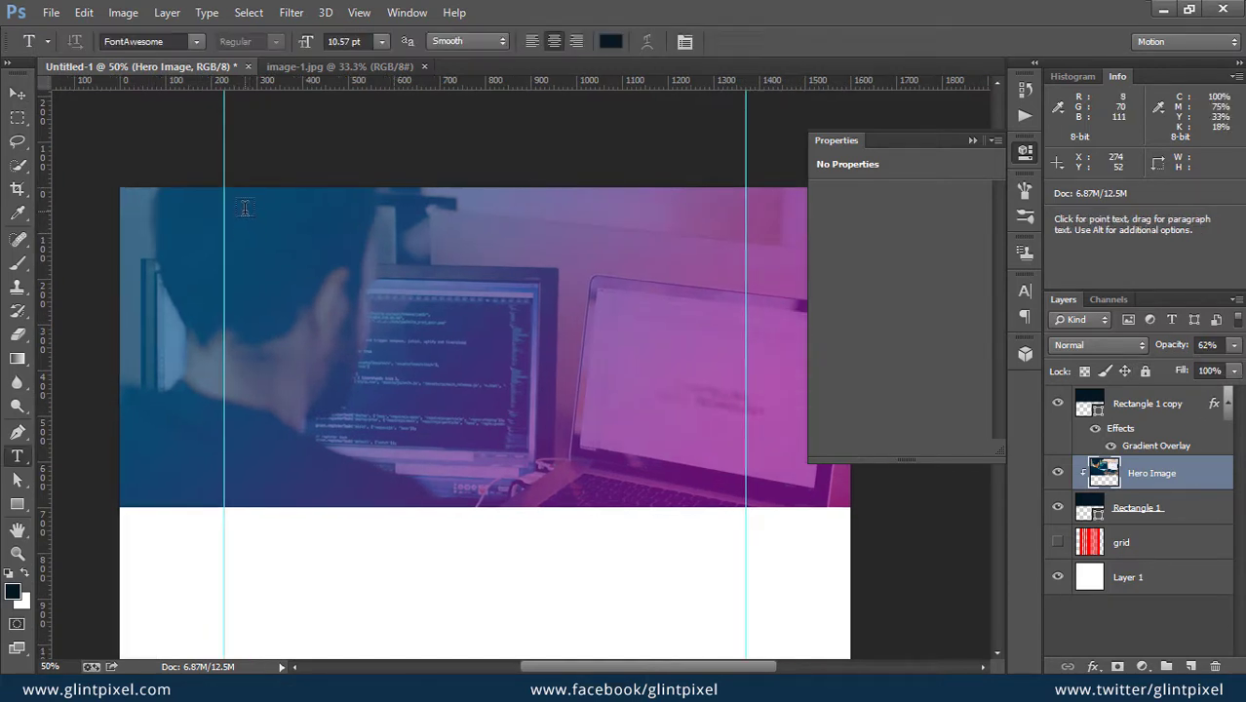
left_click(245, 210)
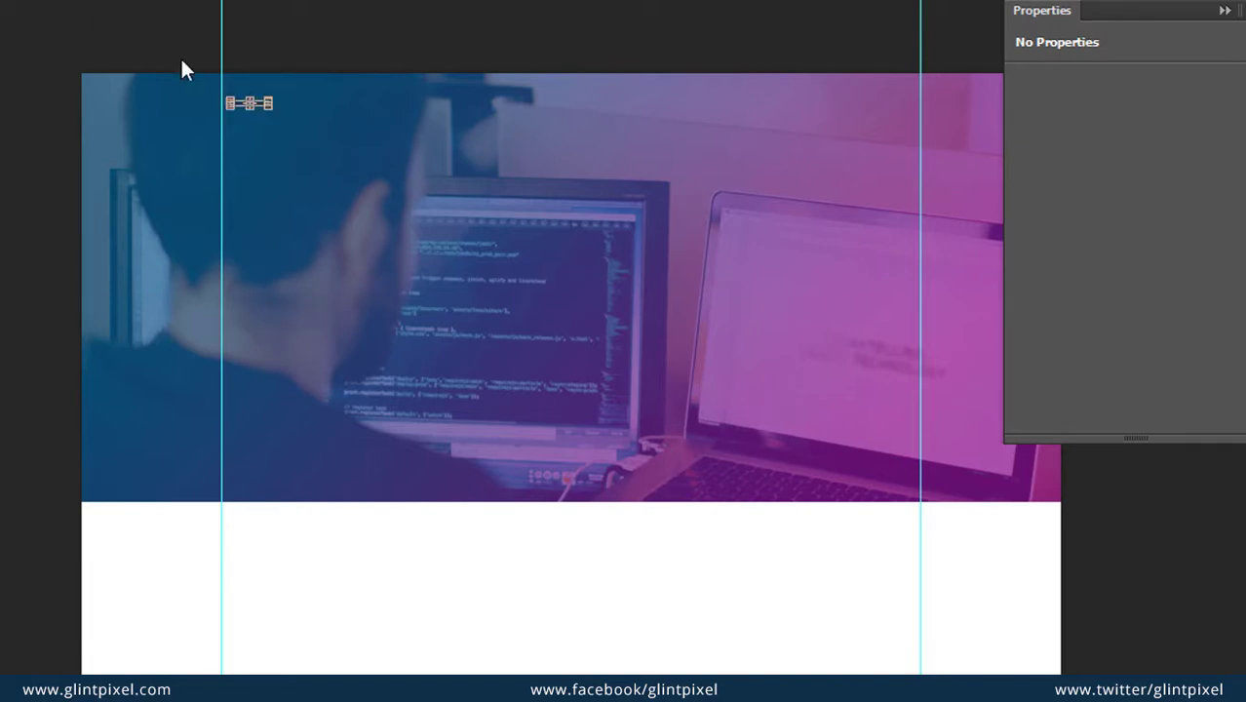
left_click_drag(272, 111, 329, 119)
key("Return")
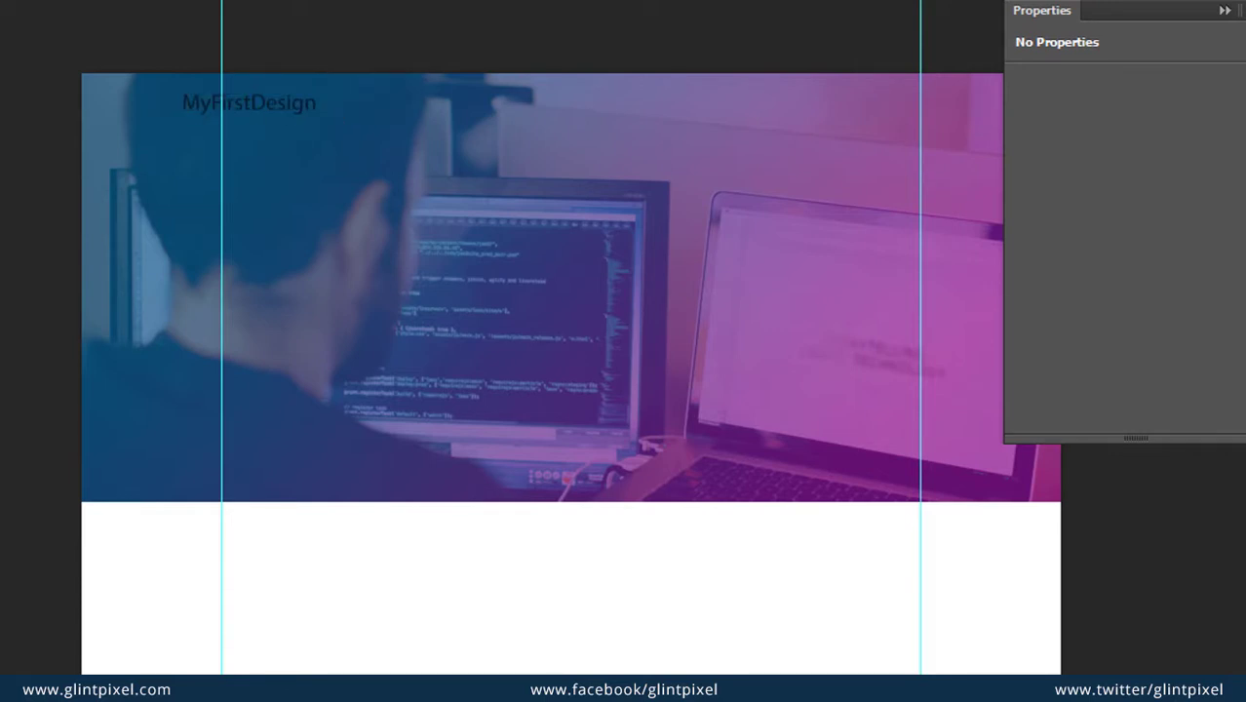
- Close the Properties panel, align the headline's left edge to the guide, then hide guides
right_click(1124, 16)
left_click(1168, 35)
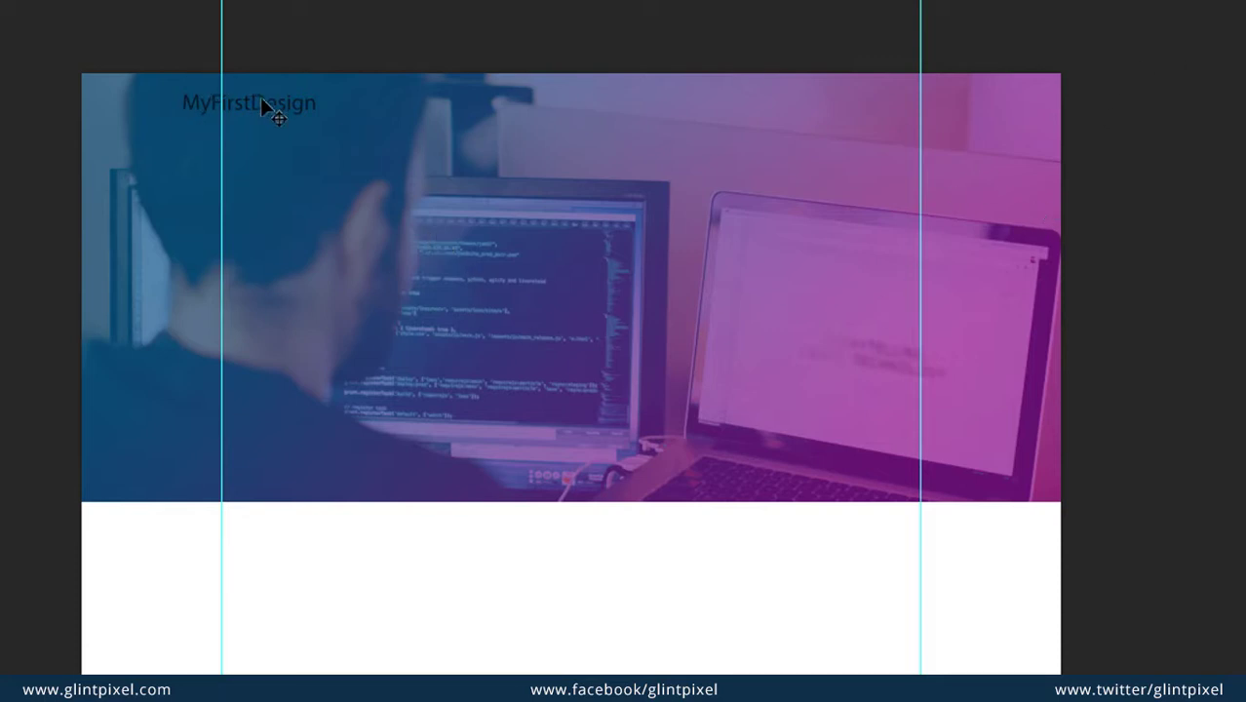
left_click_drag(261, 100, 302, 108)
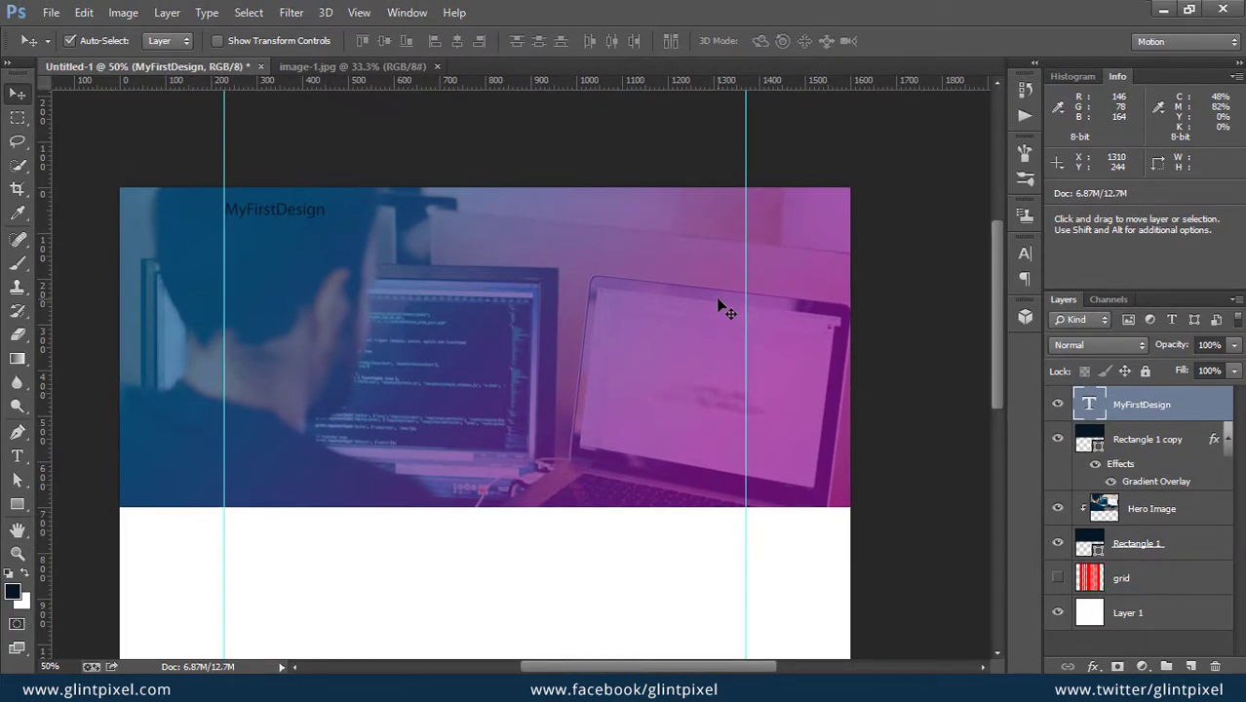
key("ctrl+semicolon")
key("ctrl+plus")
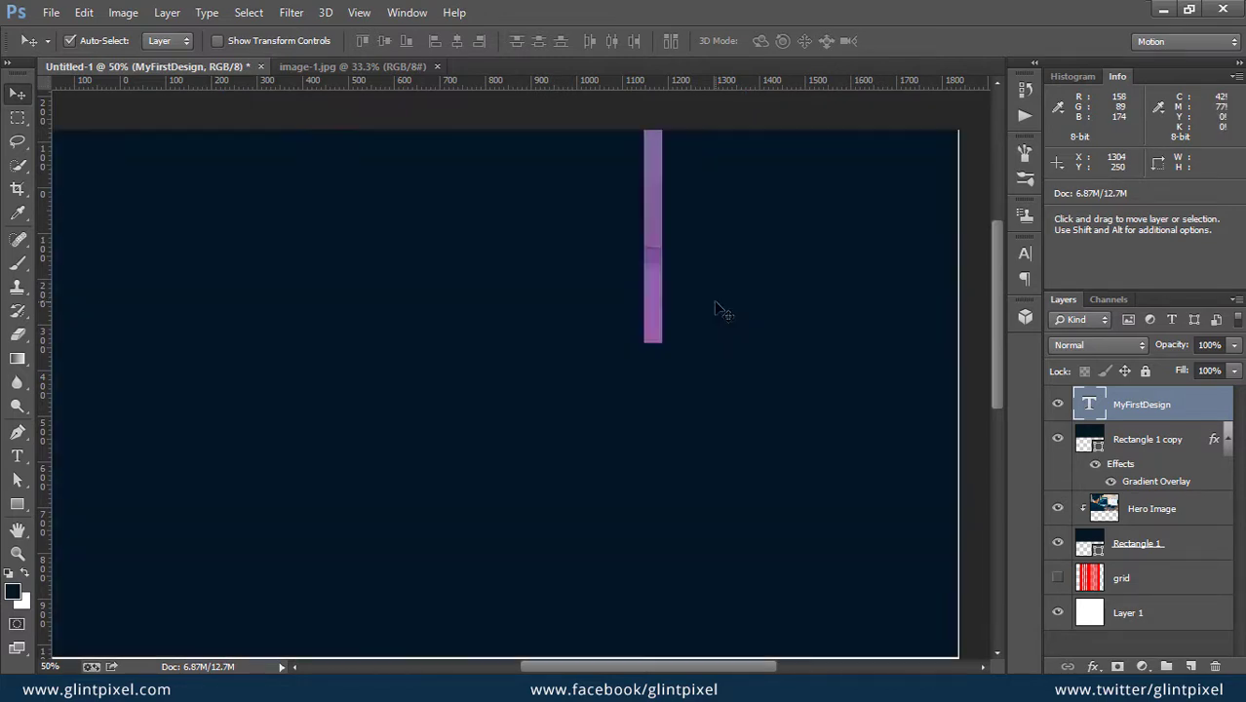
double_click(293, 275)
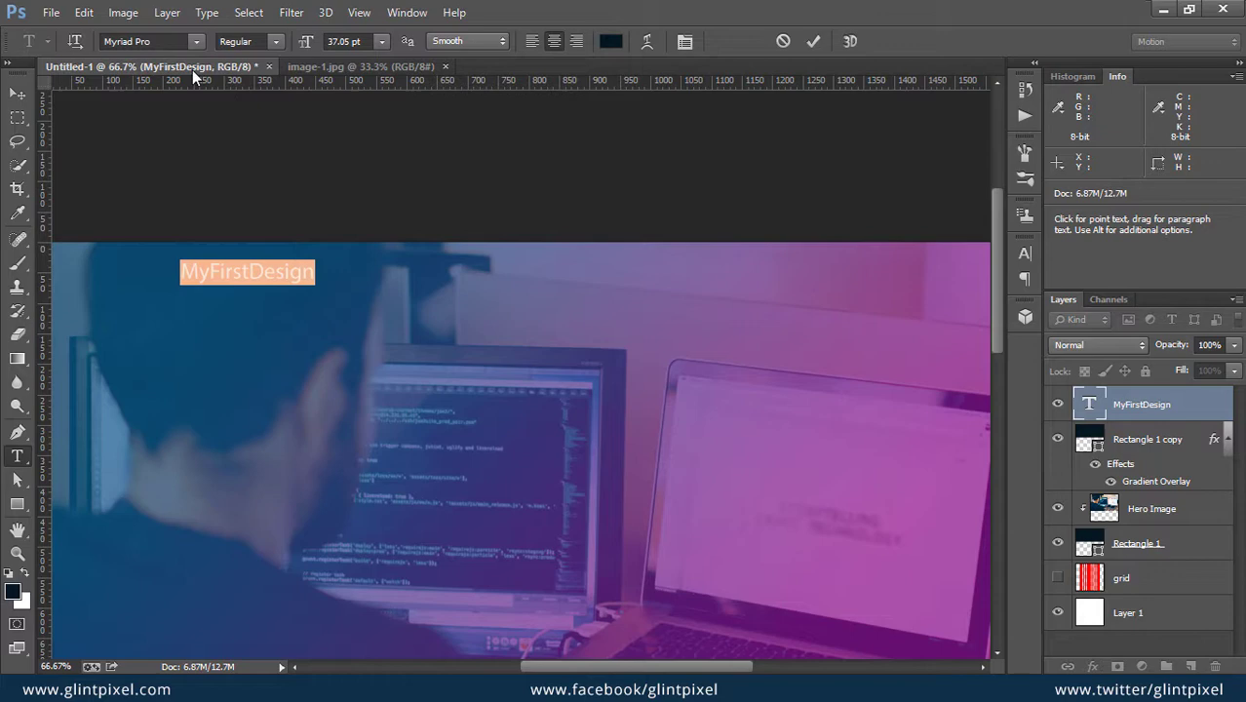
- Make the headline text white (ffffff) and switch its font to Nirmala UI
left_click(611, 41)
type("ffffff")
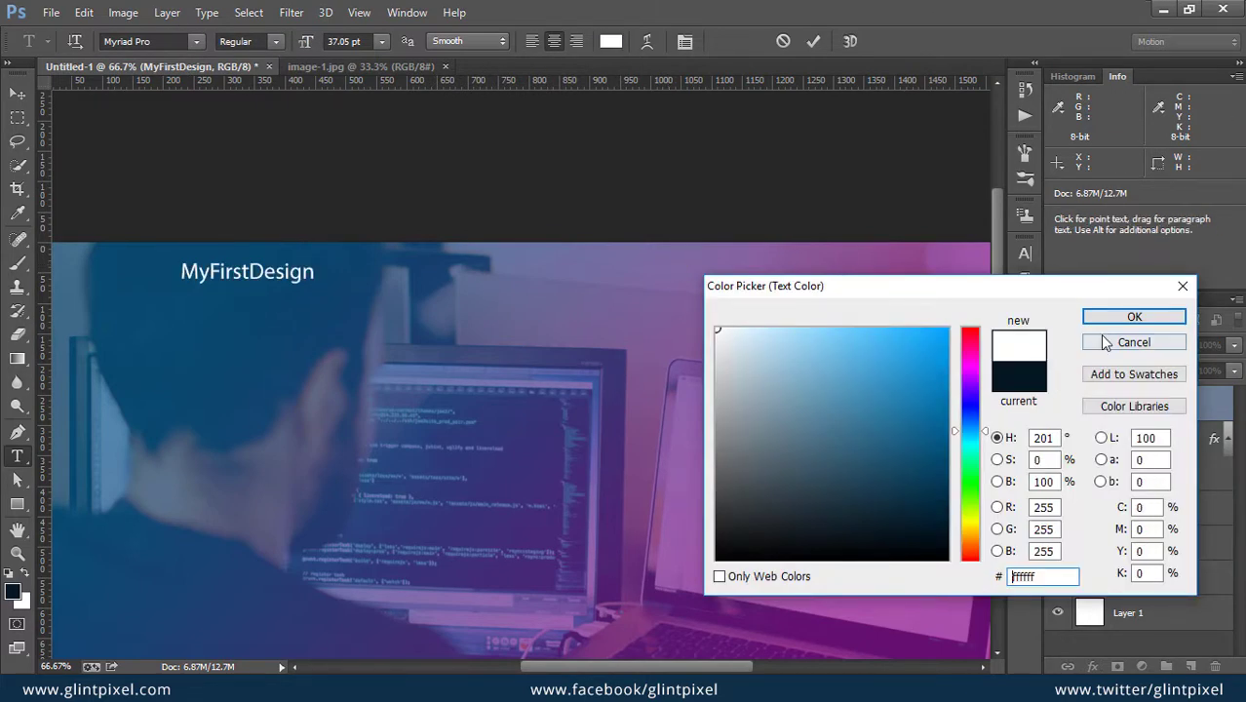
left_click(1112, 318)
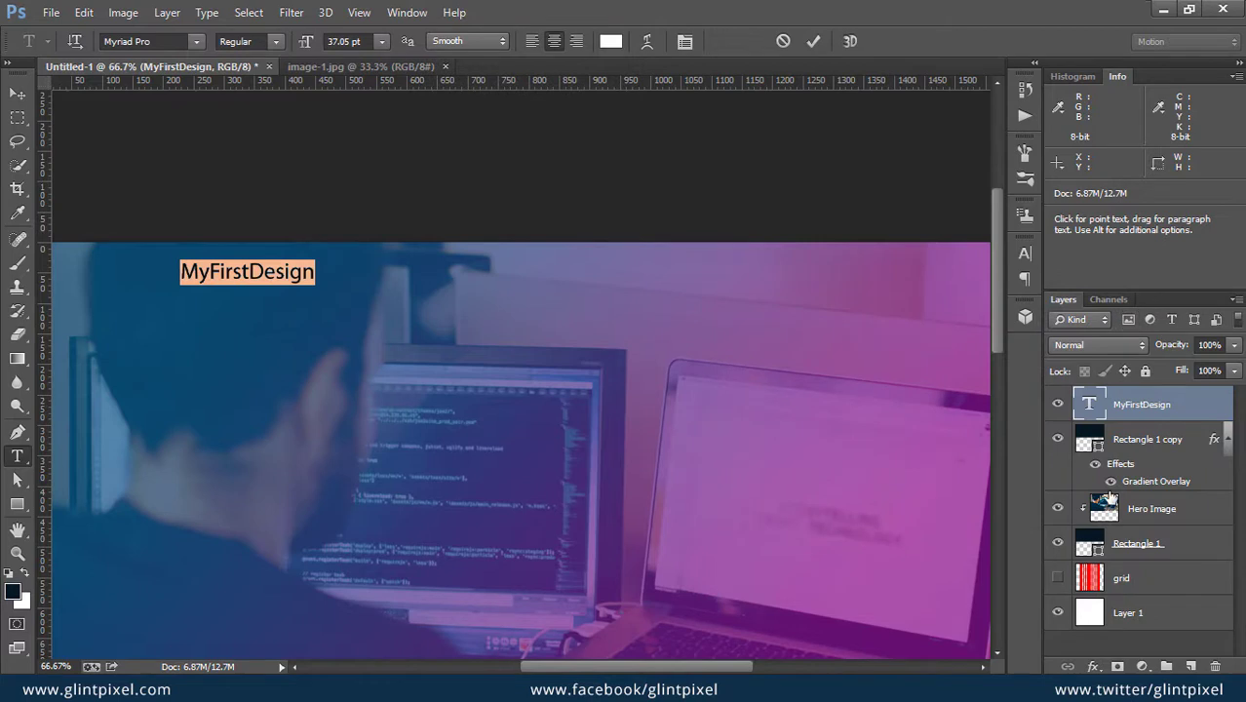
left_click(135, 41)
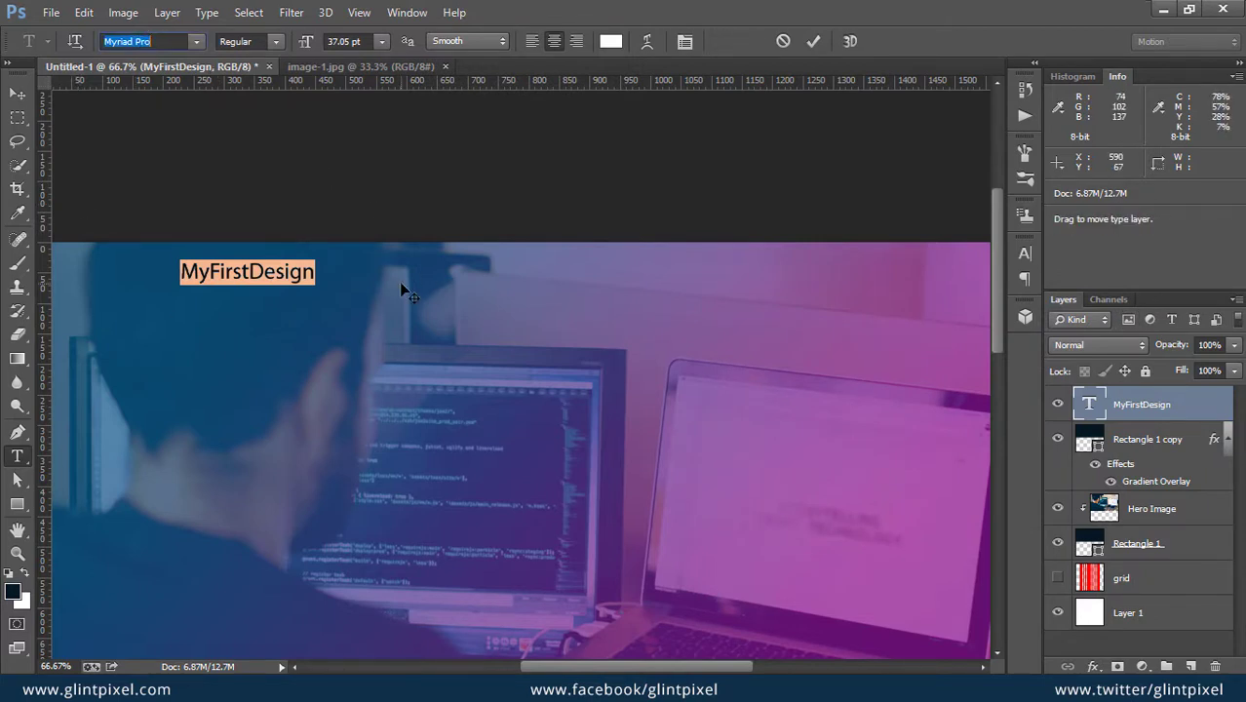
key("Down")
key("Down")
key("Down")
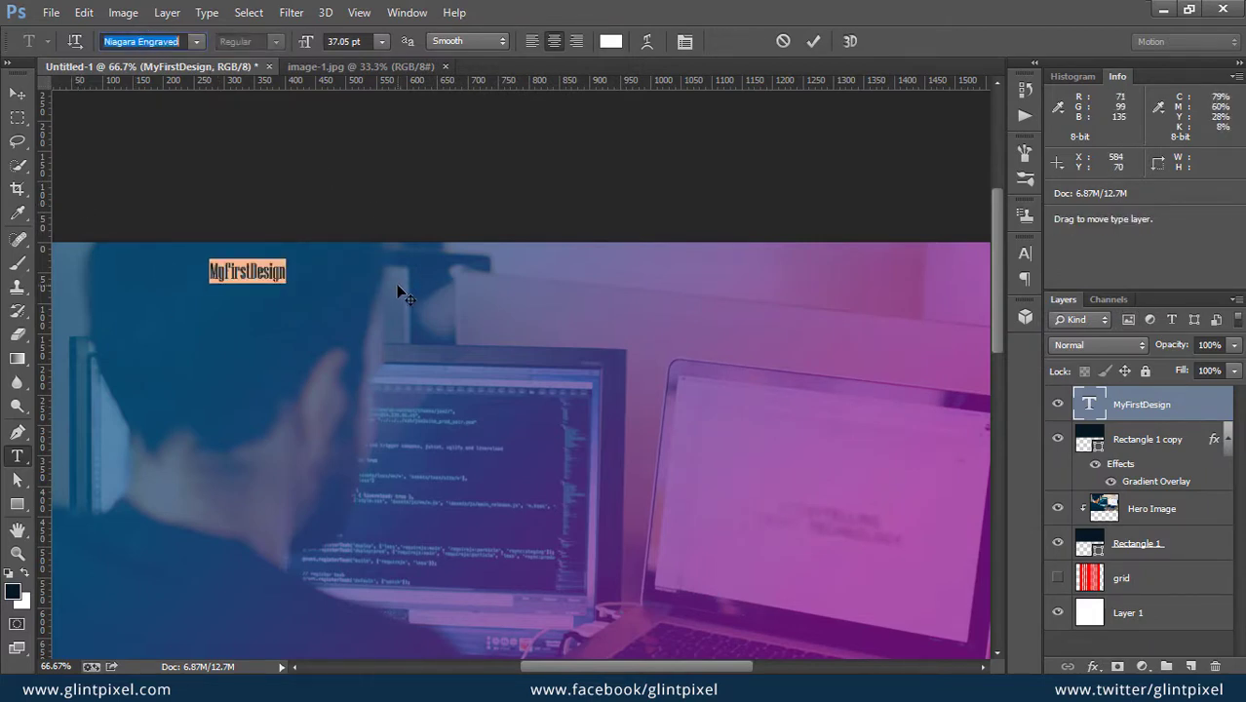
key("Down")
key("Down")
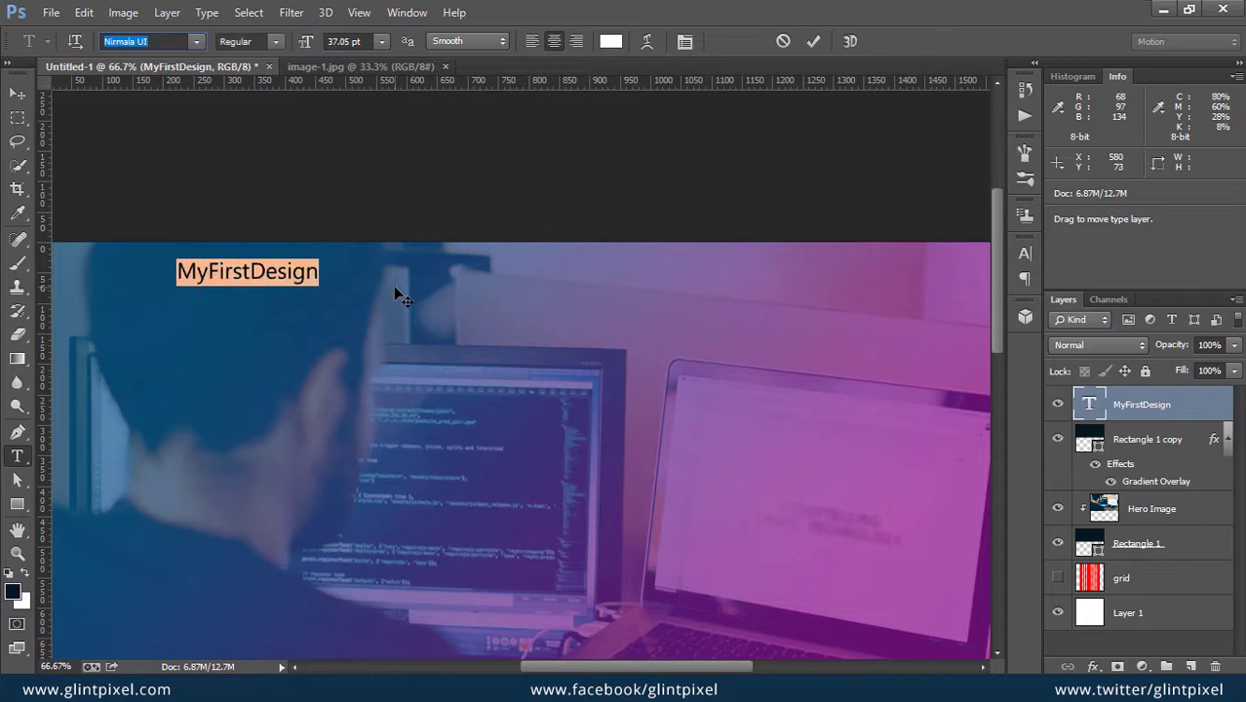
key("ctrl+Return")
- Reselect all the headline text and open the Character panel
key("ctrl+t")
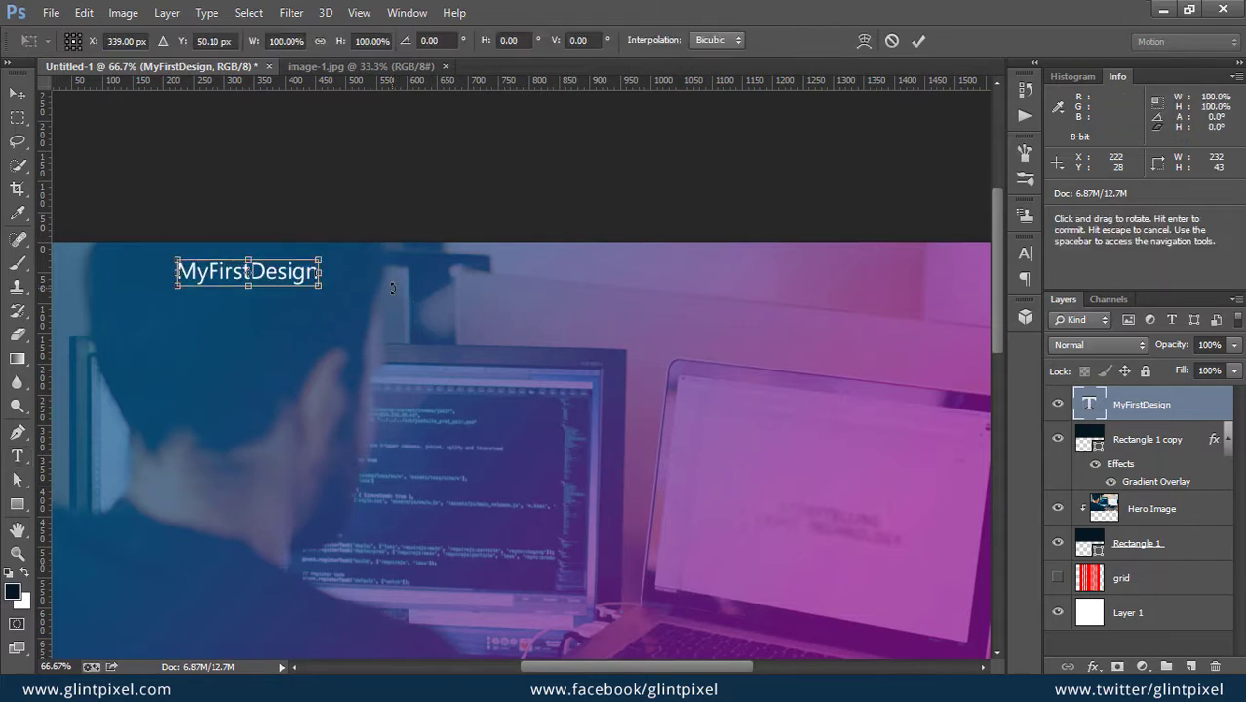
key("Escape")
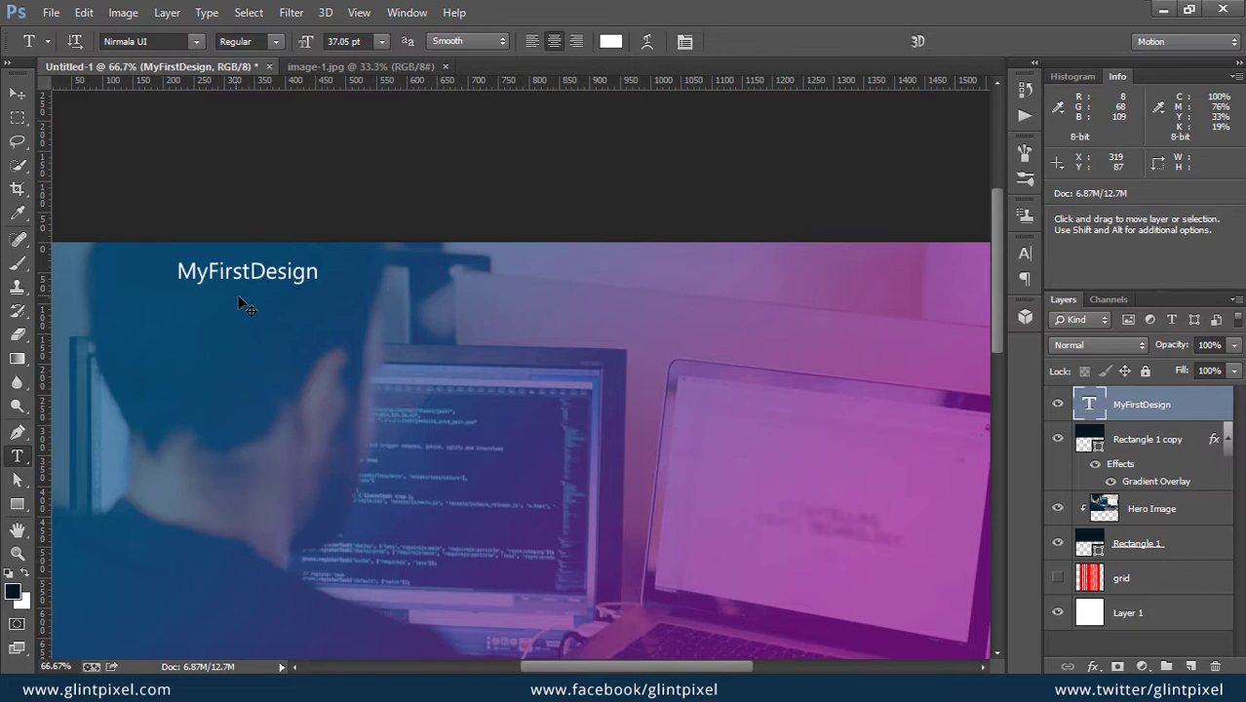
key("ctrl+t")
key("Escape")
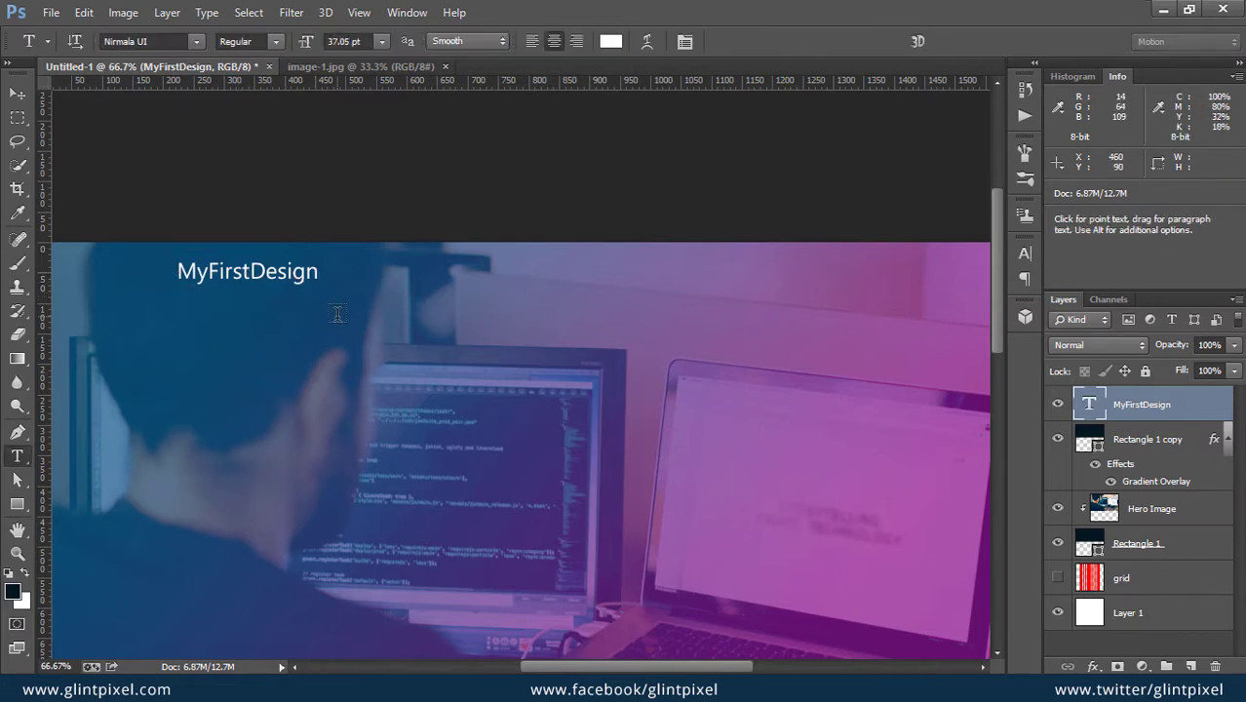
key("v")
key("ctrl+t")
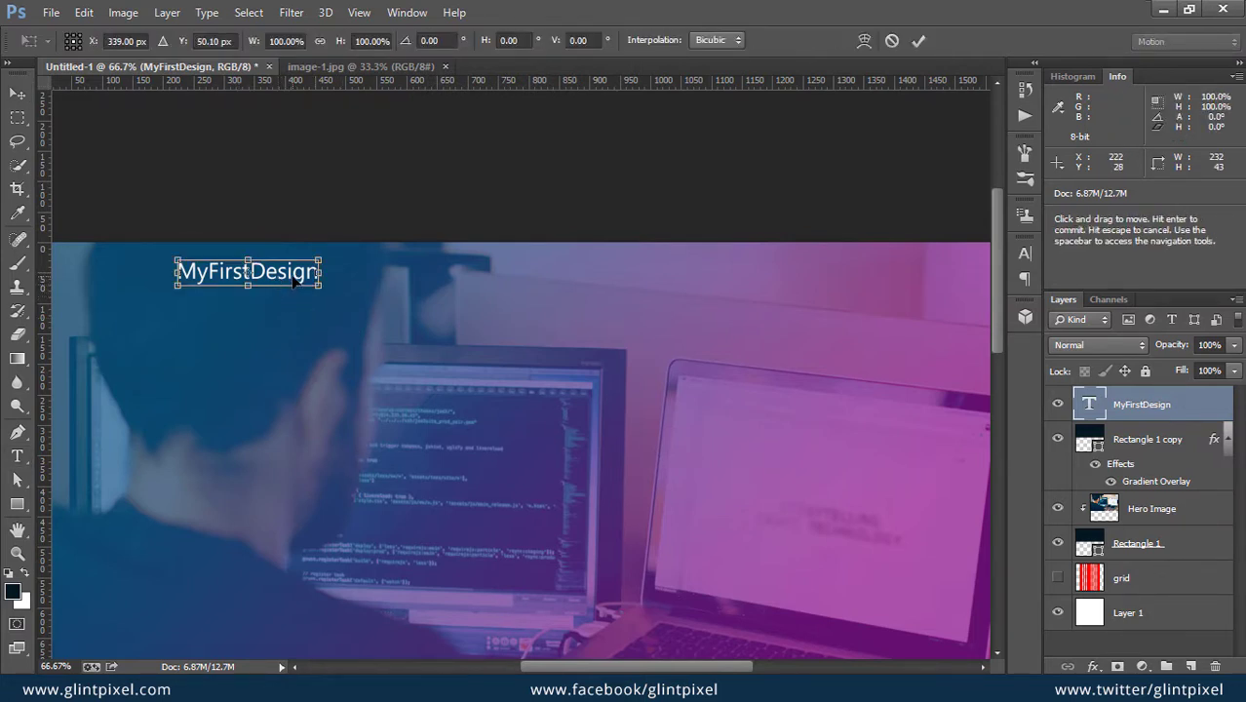
key("Escape")
double_click(292, 278)
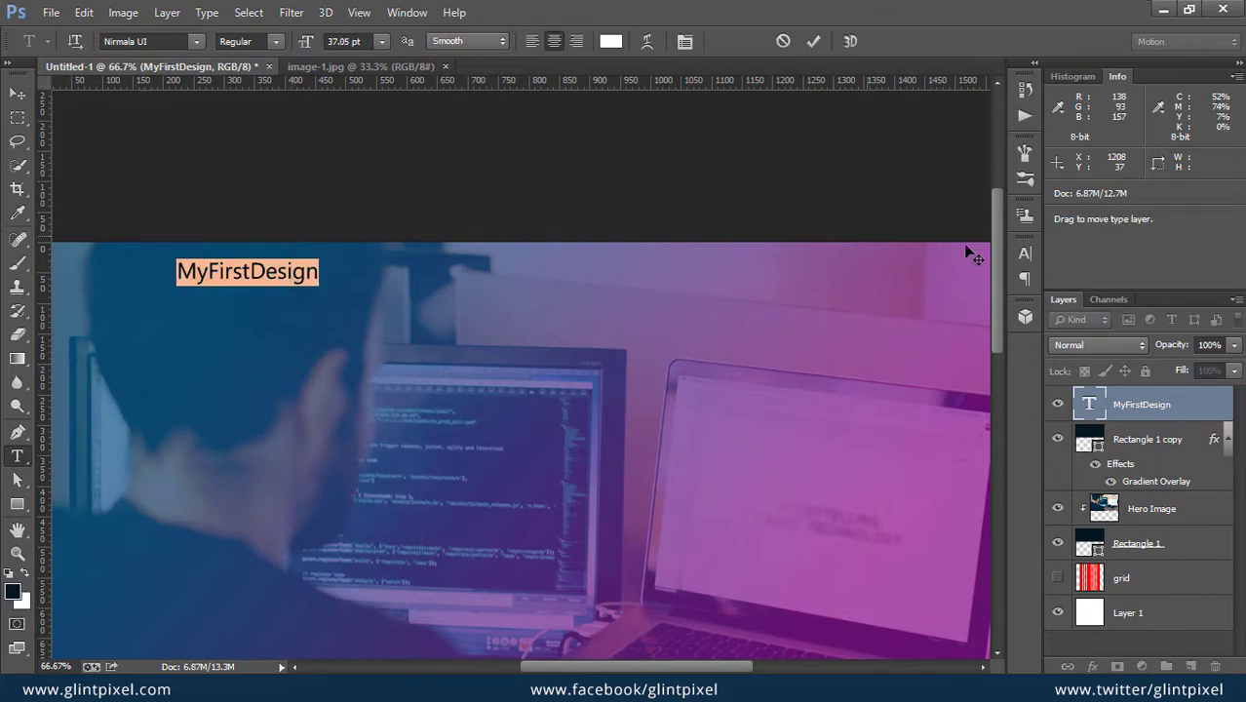
left_click(1024, 254)
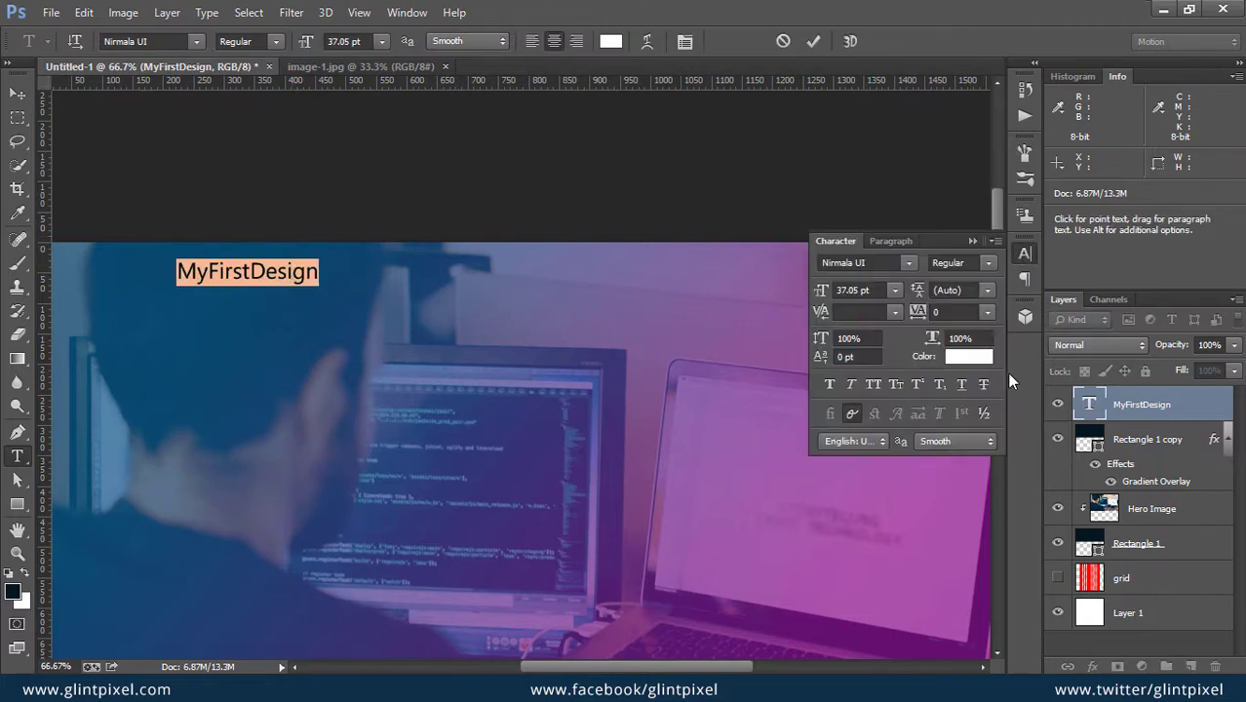
- Set the whole headline to All Caps in Gotham with the Book weight
left_click(876, 390)
left_click(277, 276)
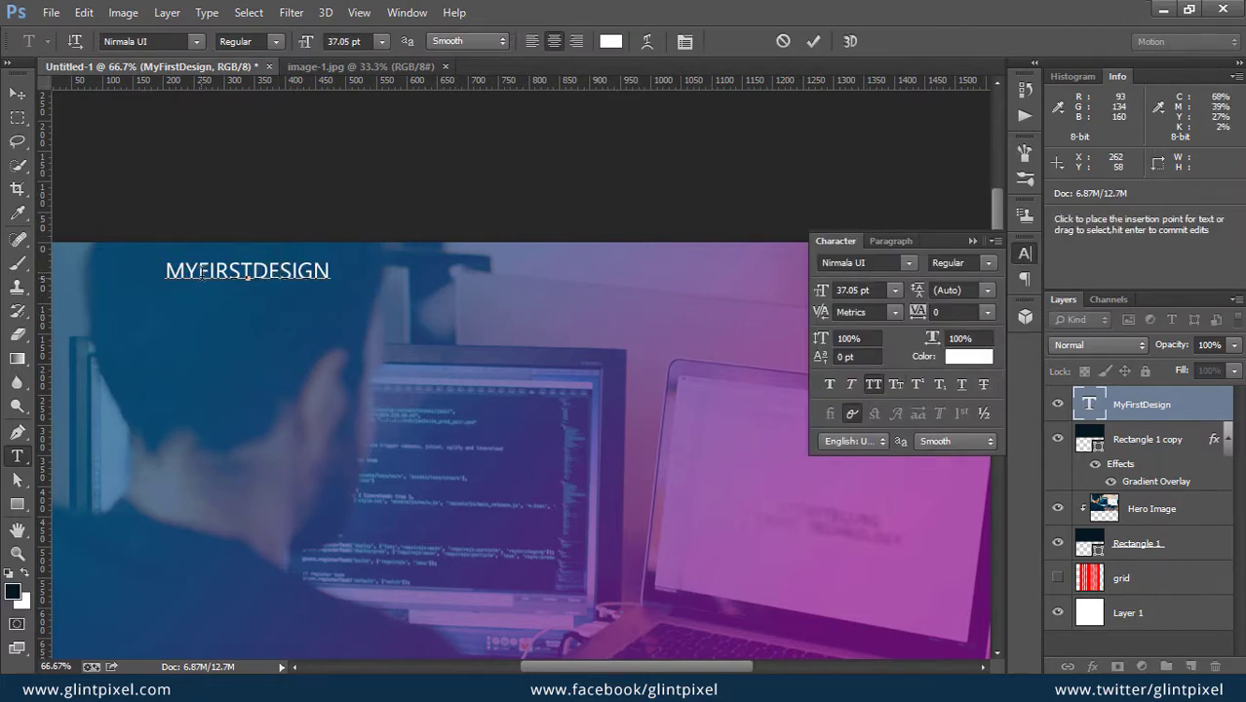
key("ctrl+a")
left_click(158, 44)
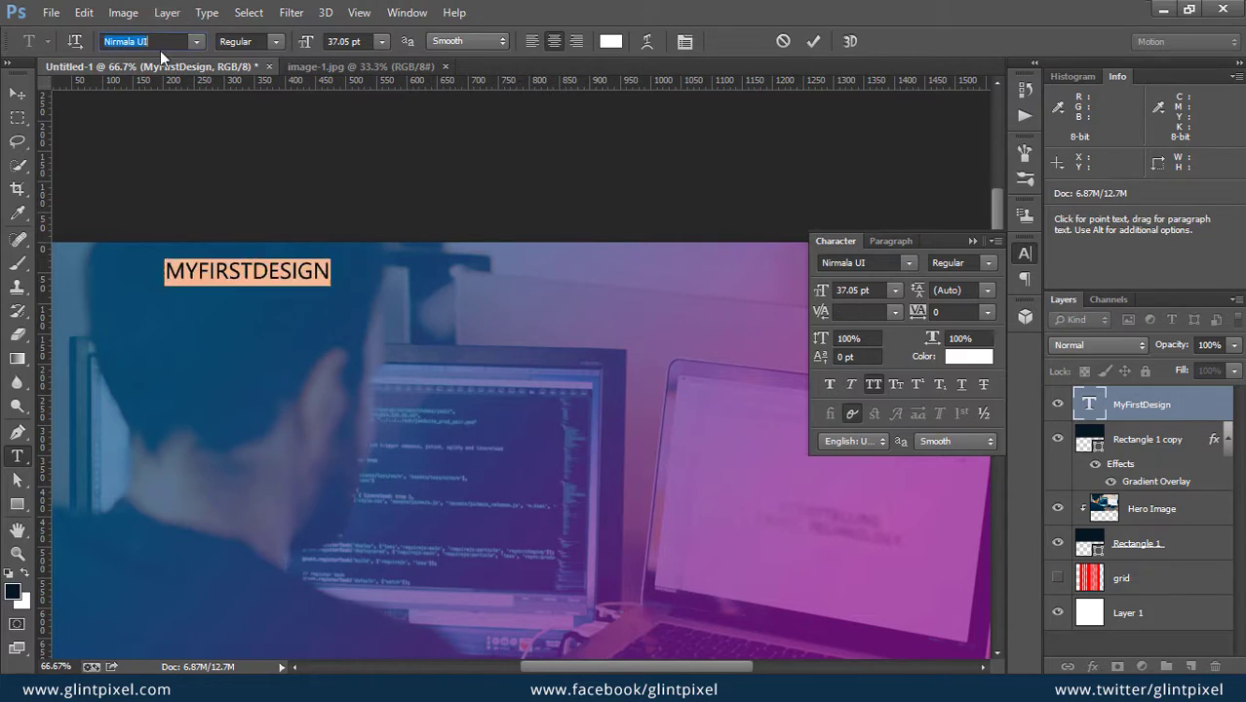
type("Gotham")
key("Return")
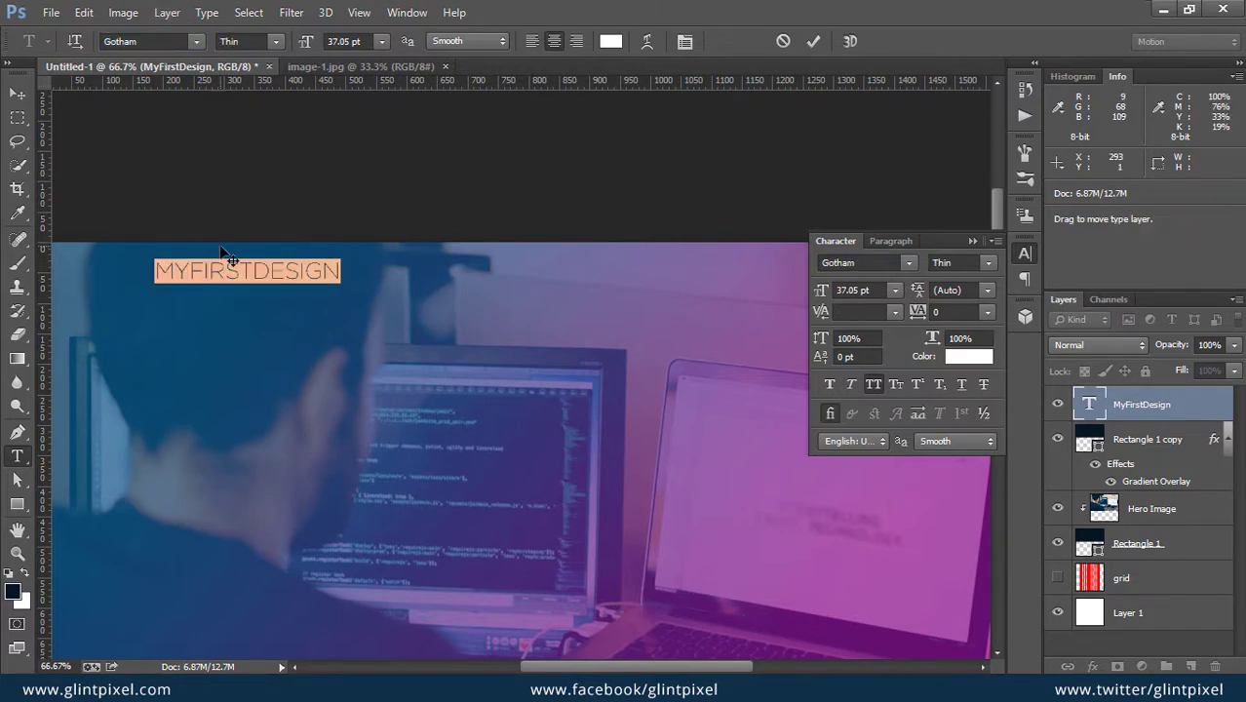
left_click(228, 271)
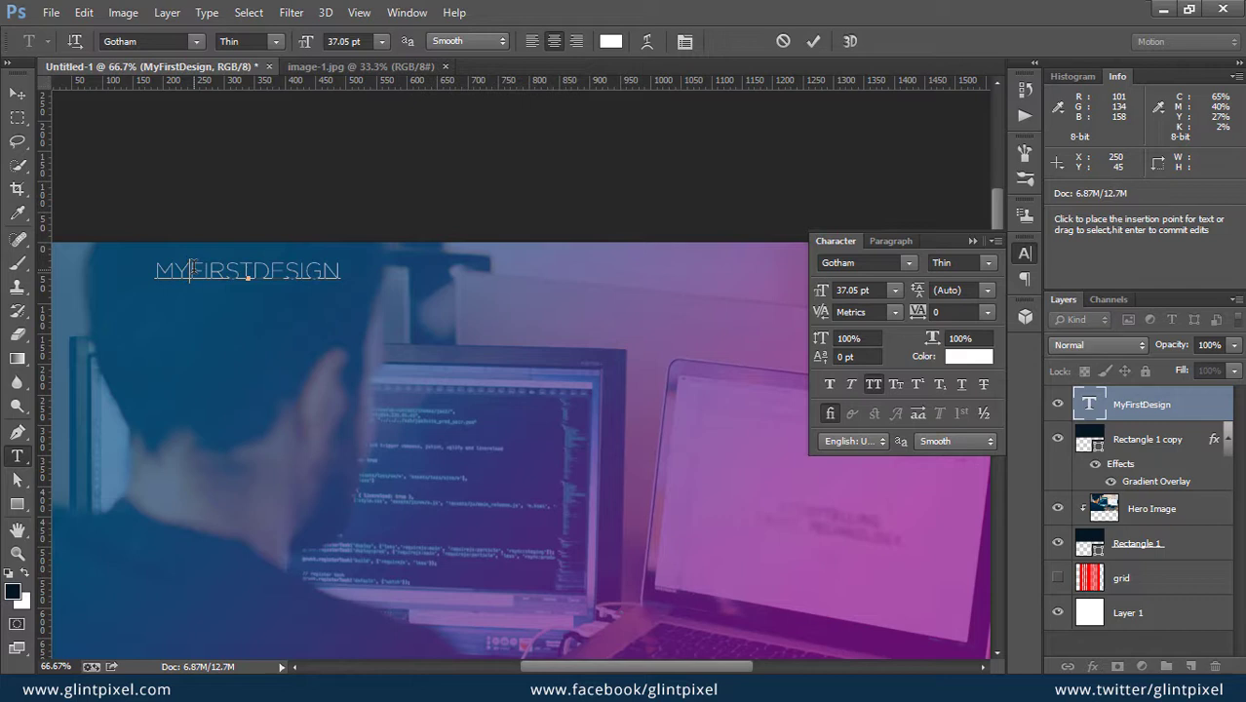
key("ctrl+a")
left_click(272, 42)
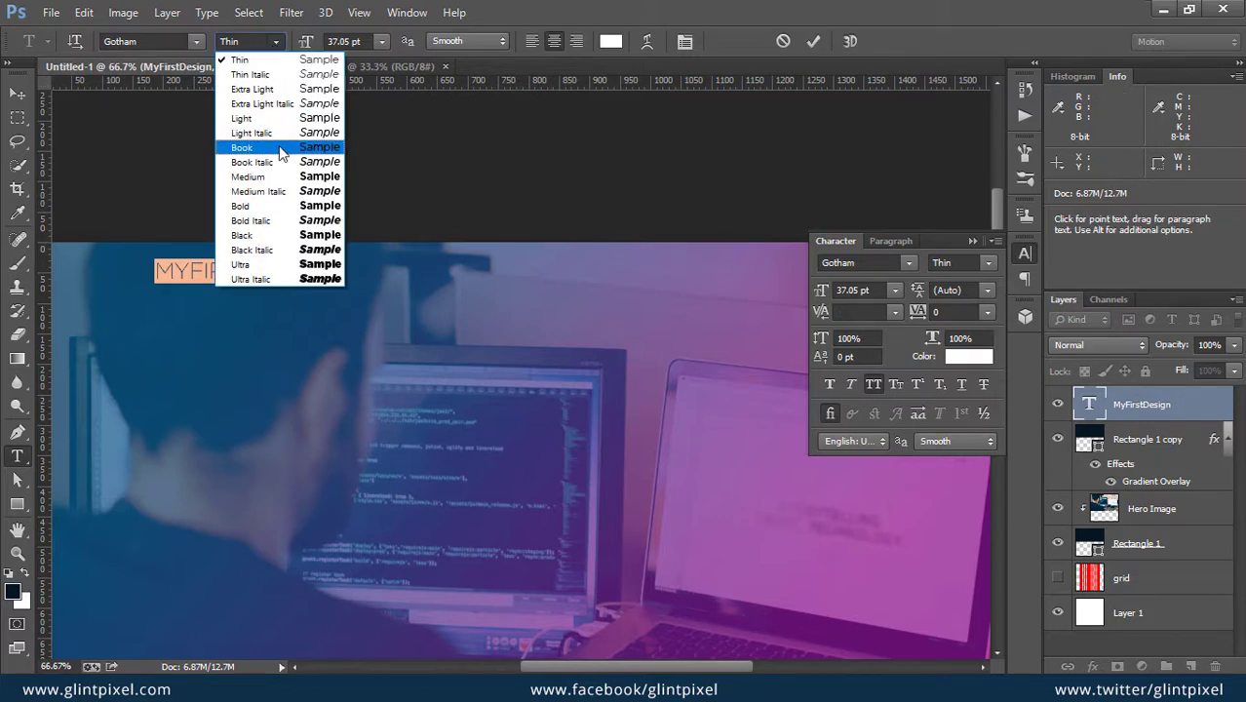
left_click(278, 145)
- Give the word FIRST the Gotham Black weight and commit the text
left_click_drag(187, 271, 252, 262)
left_click(276, 41)
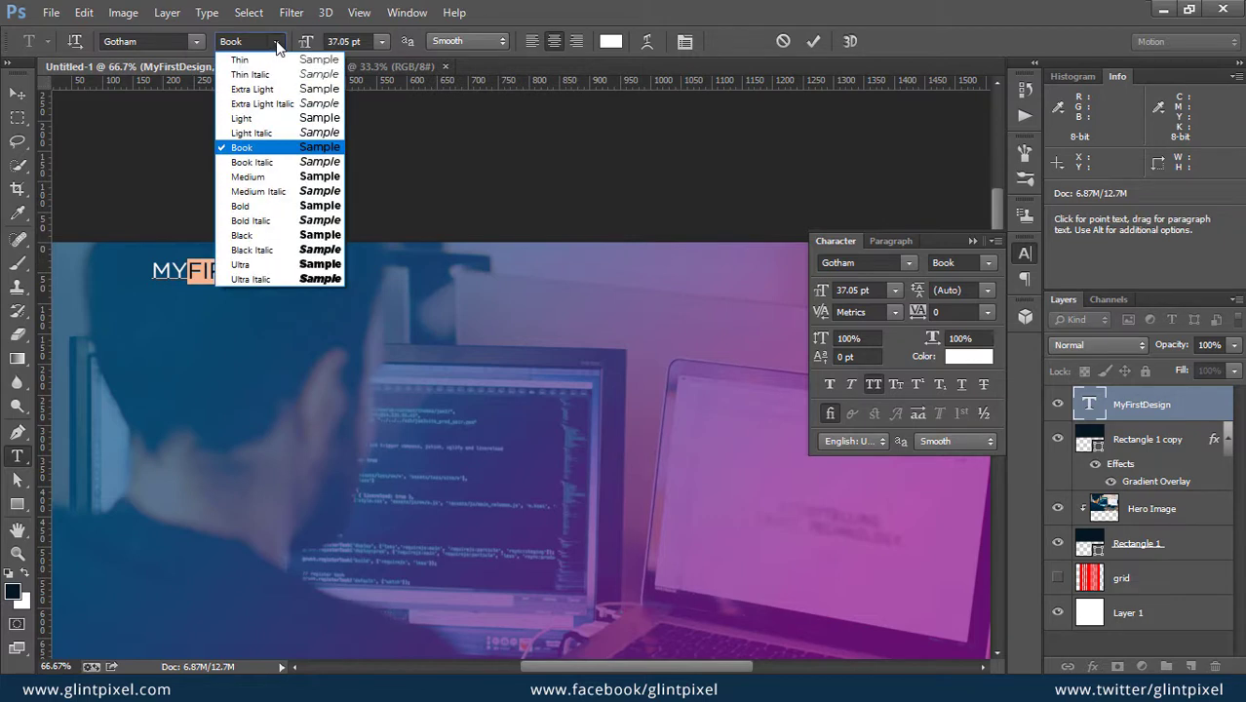
left_click(292, 235)
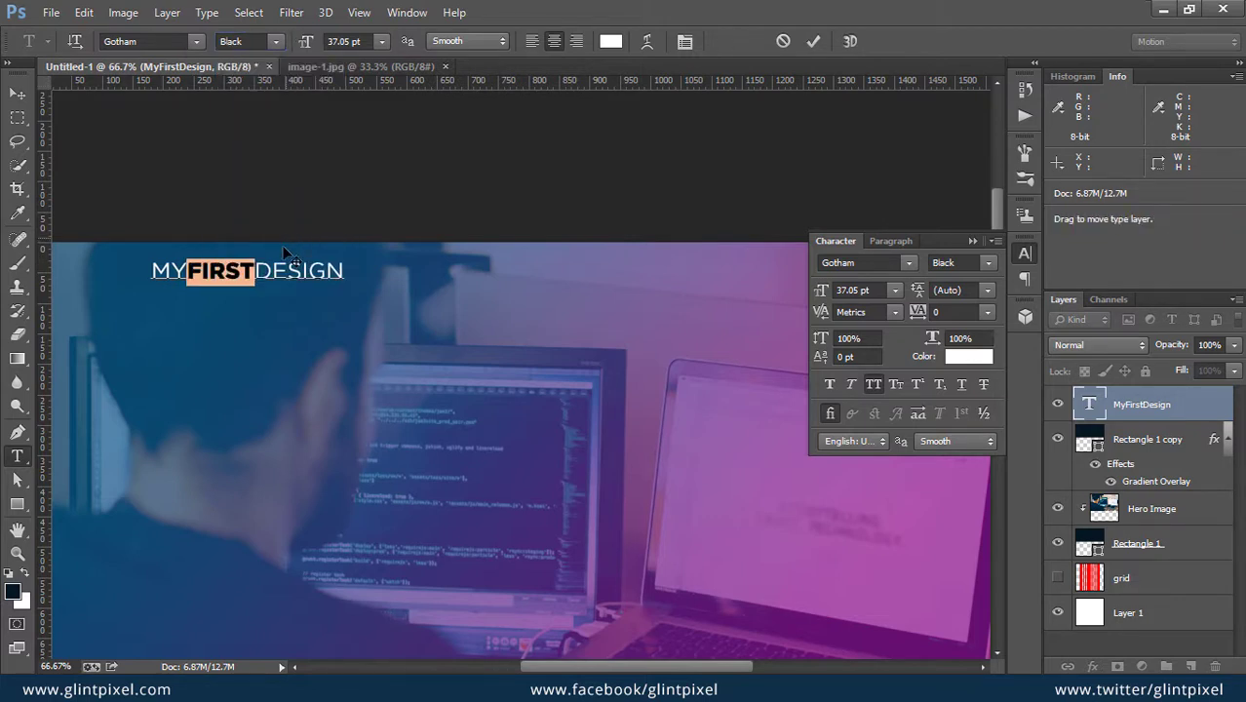
left_click(286, 271)
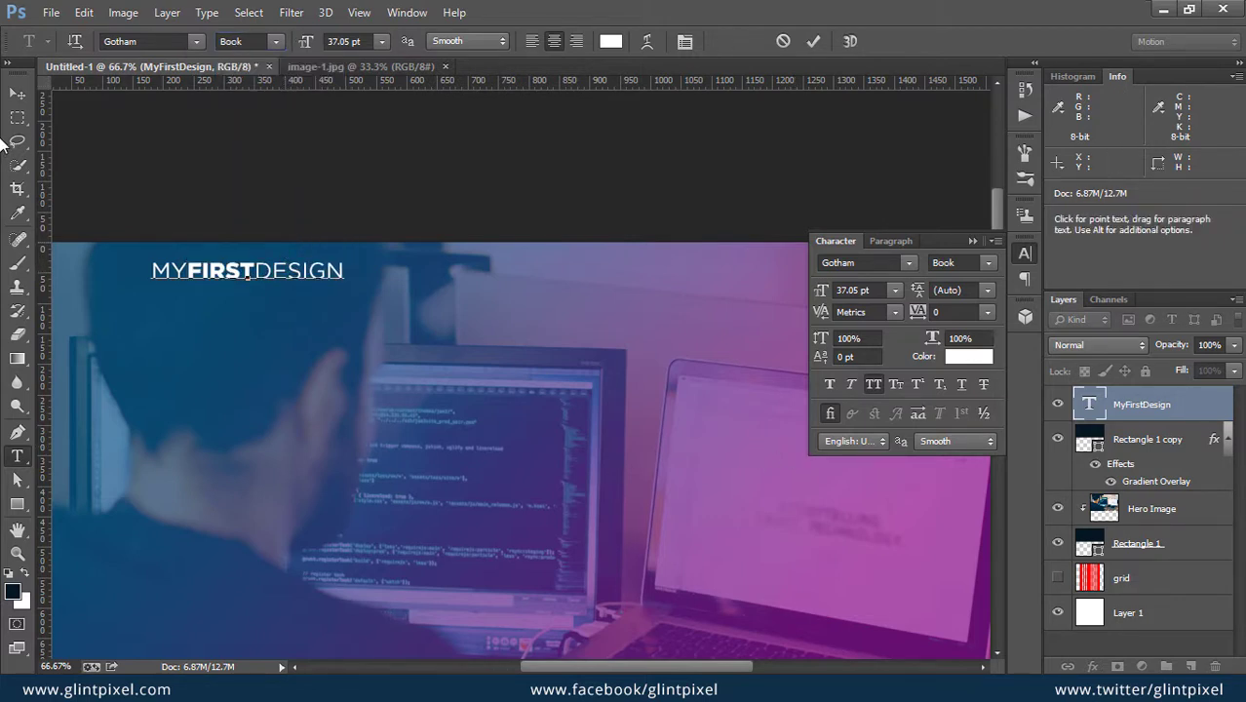
left_click(18, 92)
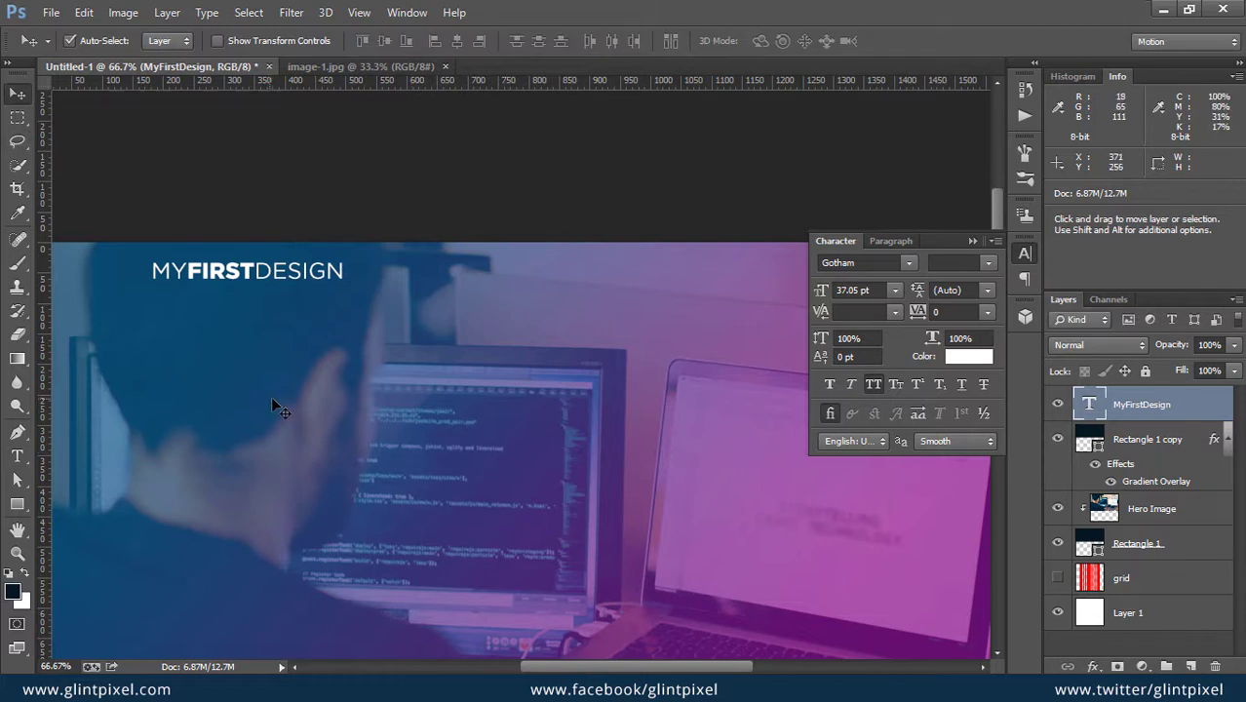
- Scale the headline up to about 44.21 pt
key("ctrl+t")
left_click_drag(344, 285, 366, 291)
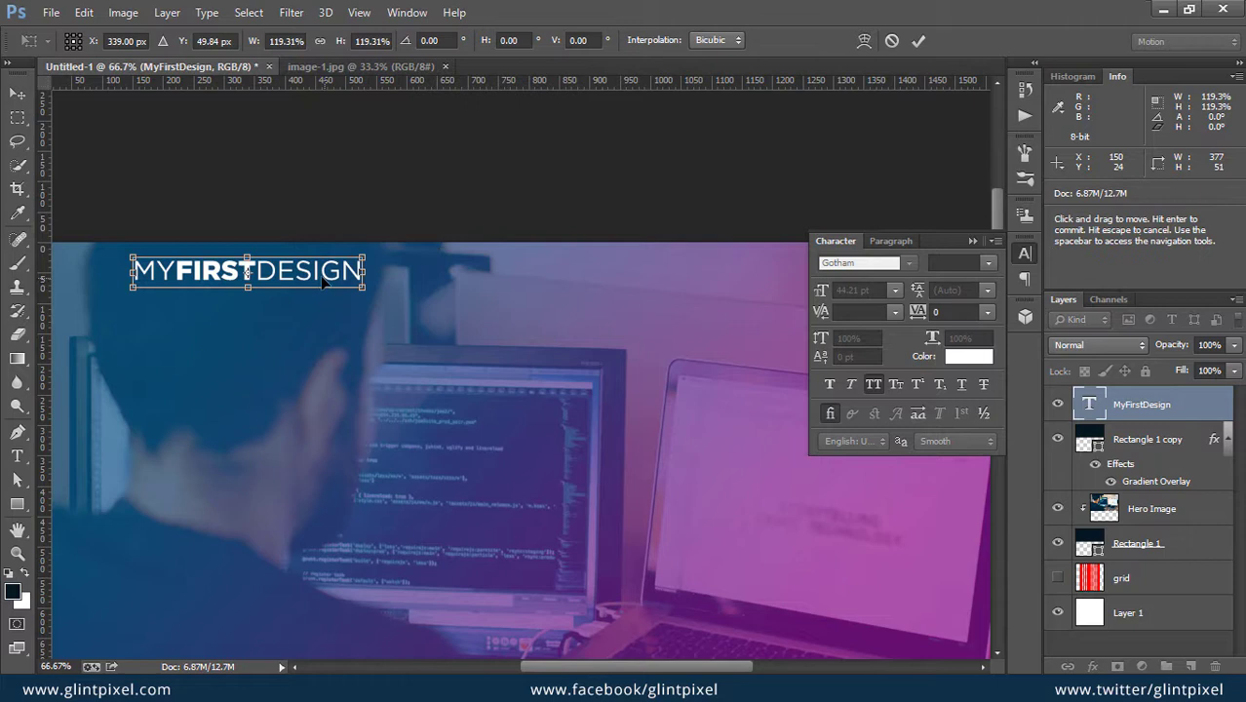
key("Return")
- Nudge the headline so its left edge sits on the left vertical guide
key("Tab")
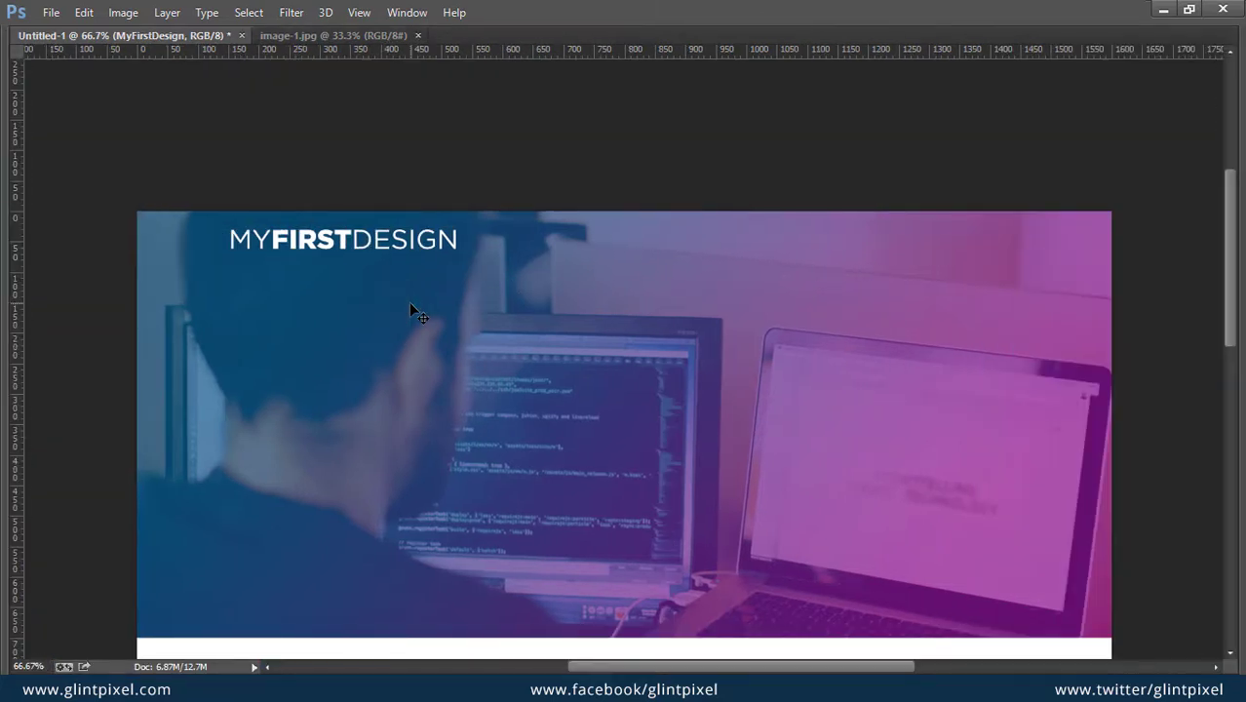
key("shift+Down")
key("ctrl+semicolon")
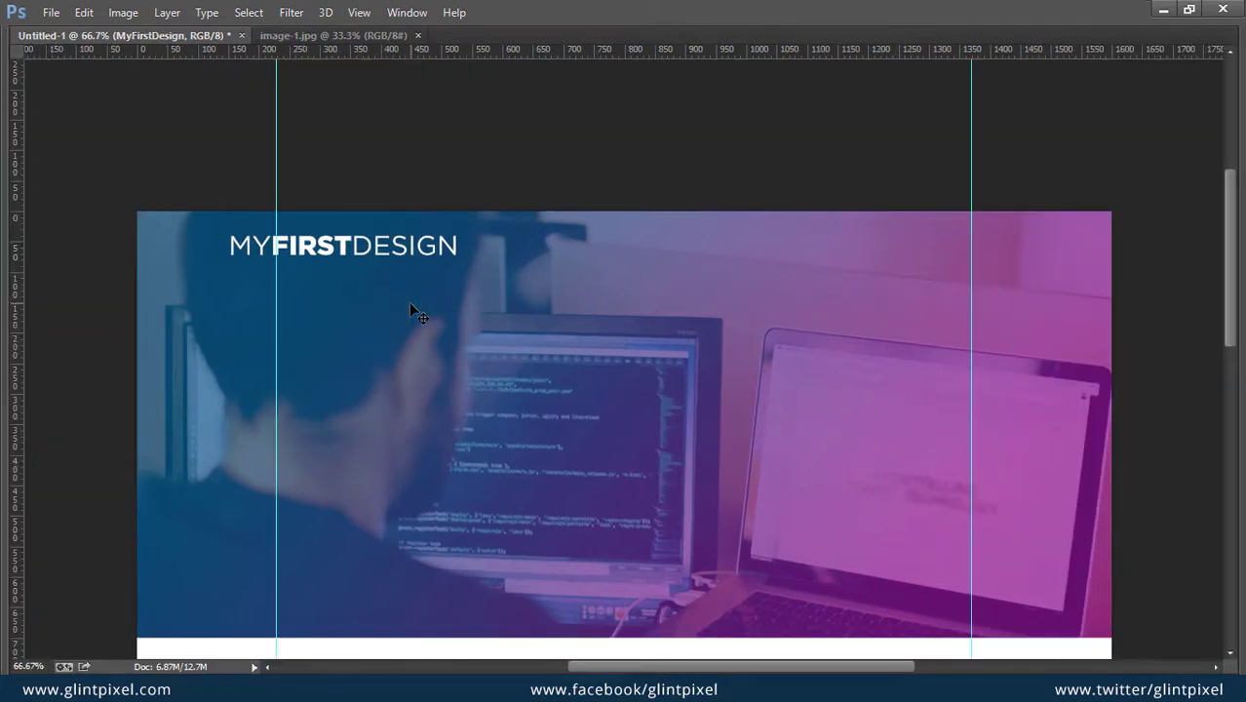
key("shift+Right")
key("shift+Right")
key("shift+Right")
key("shift+Right")
key("shift+Right")
key("shift+Right")
key("shift+Right")
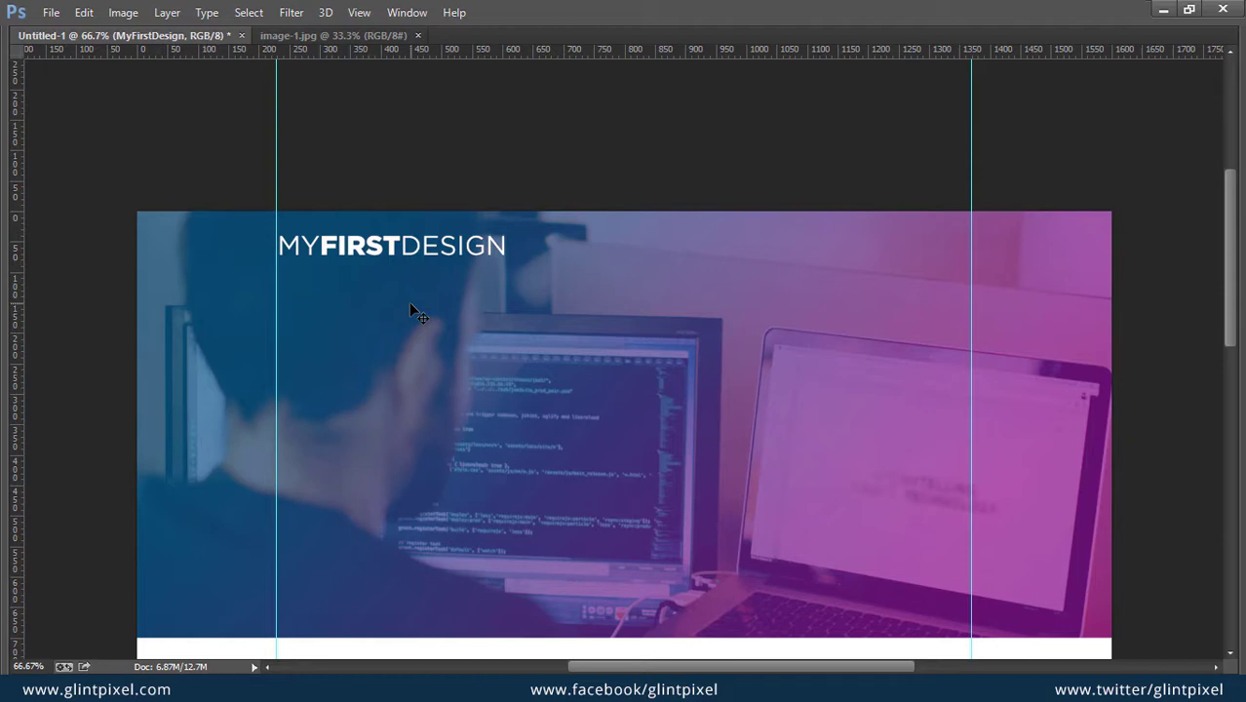
key("Left")
key("Left")
key("shift+Up")
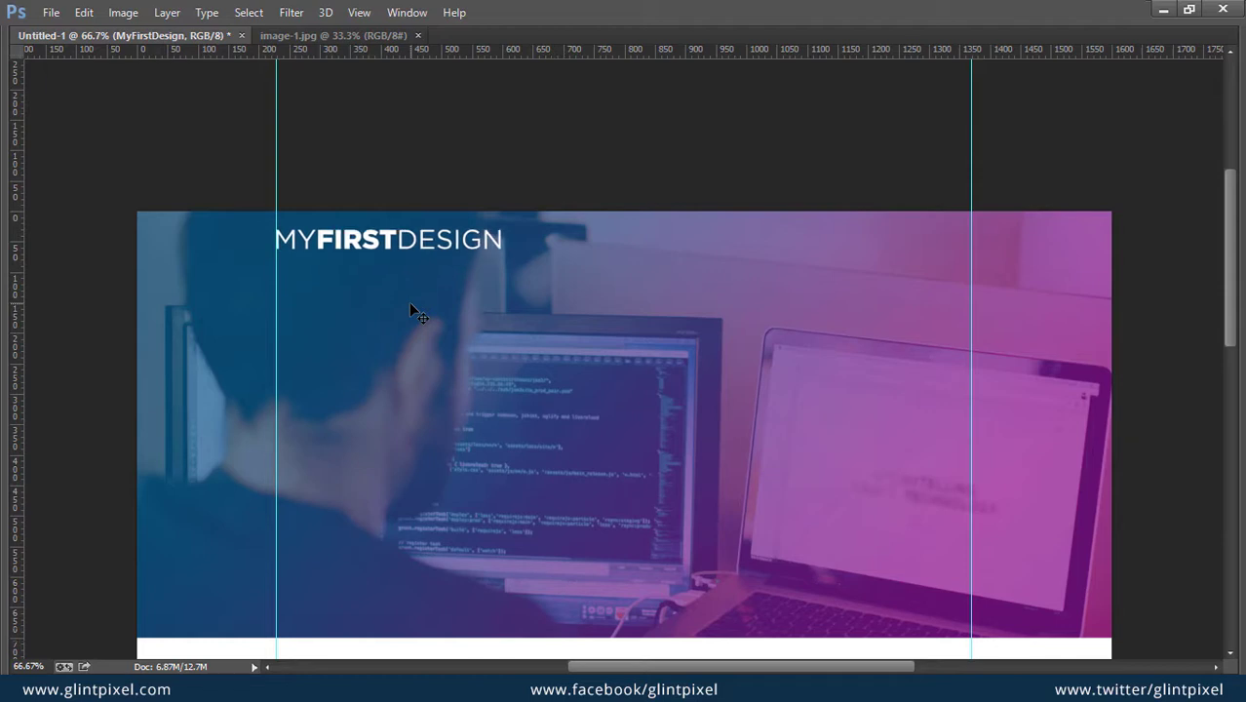
key("Tab")
key("ctrl+t")
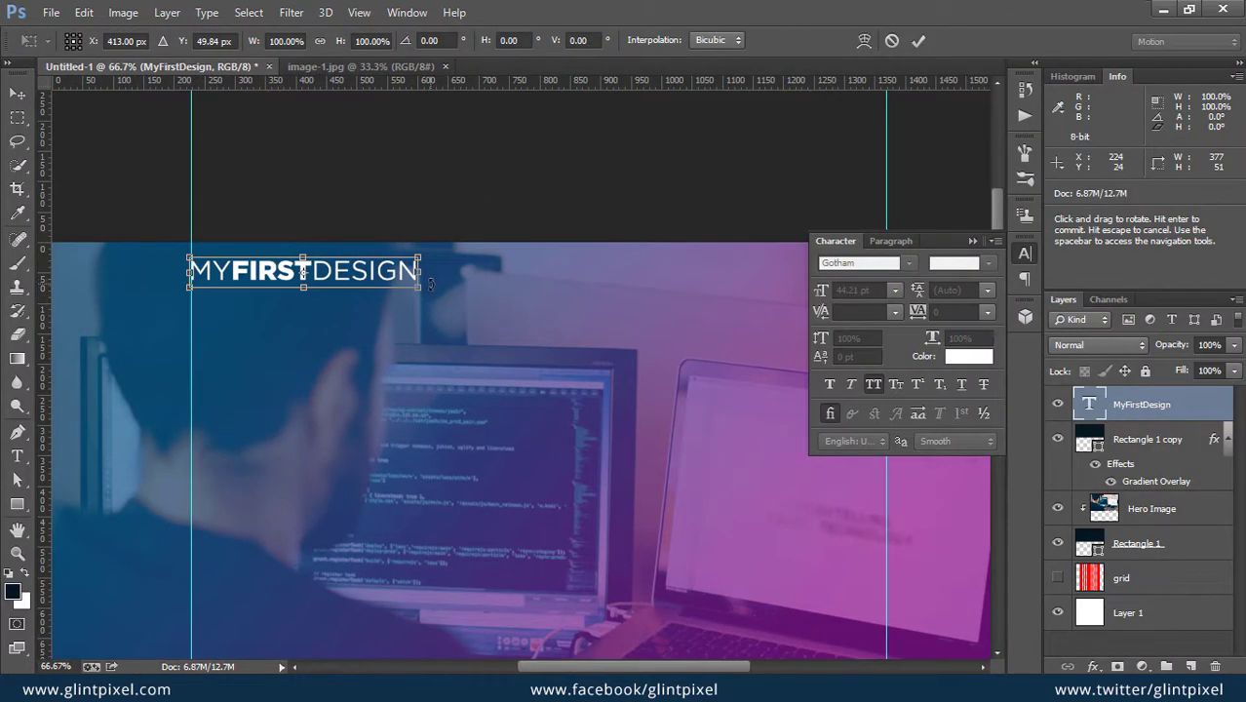
- Shrink the headline slightly to 42.65 pt and set DESIGN to Gotham Medium
left_click_drag(422, 286, 415, 288)
key("Return")
key("t")
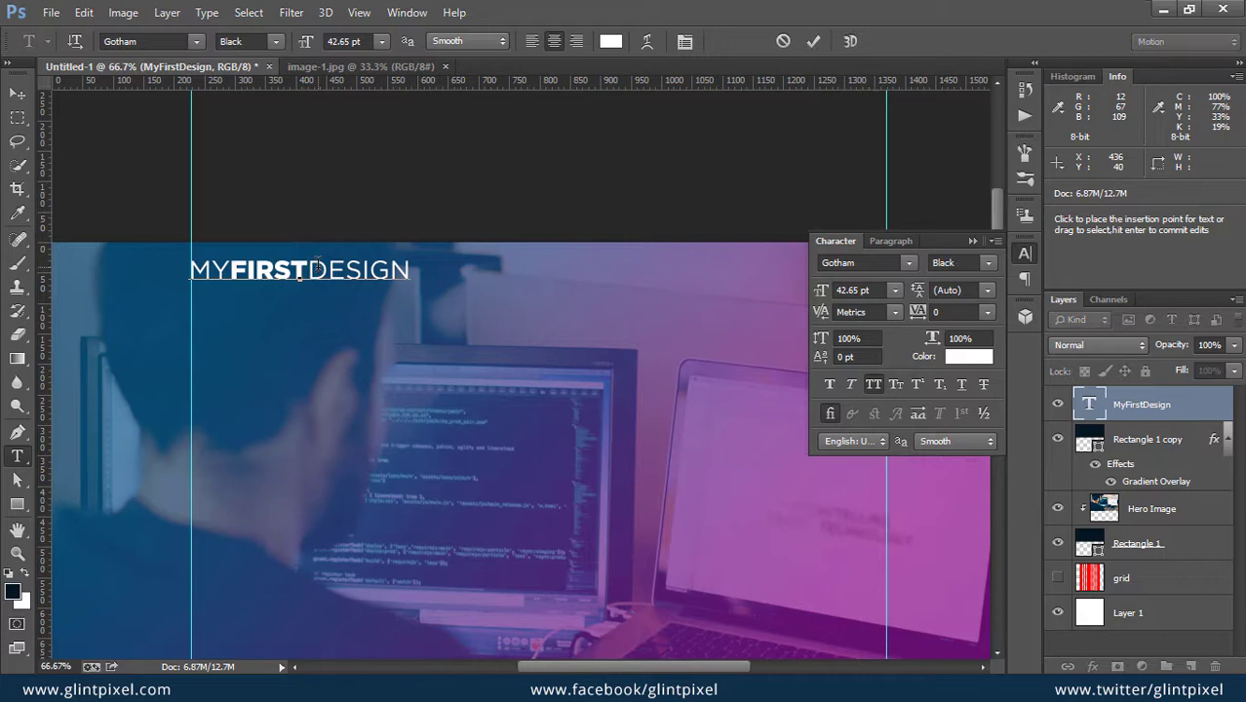
double_click(305, 270)
left_click(305, 272)
left_click_drag(305, 272, 411, 273)
left_click(249, 41)
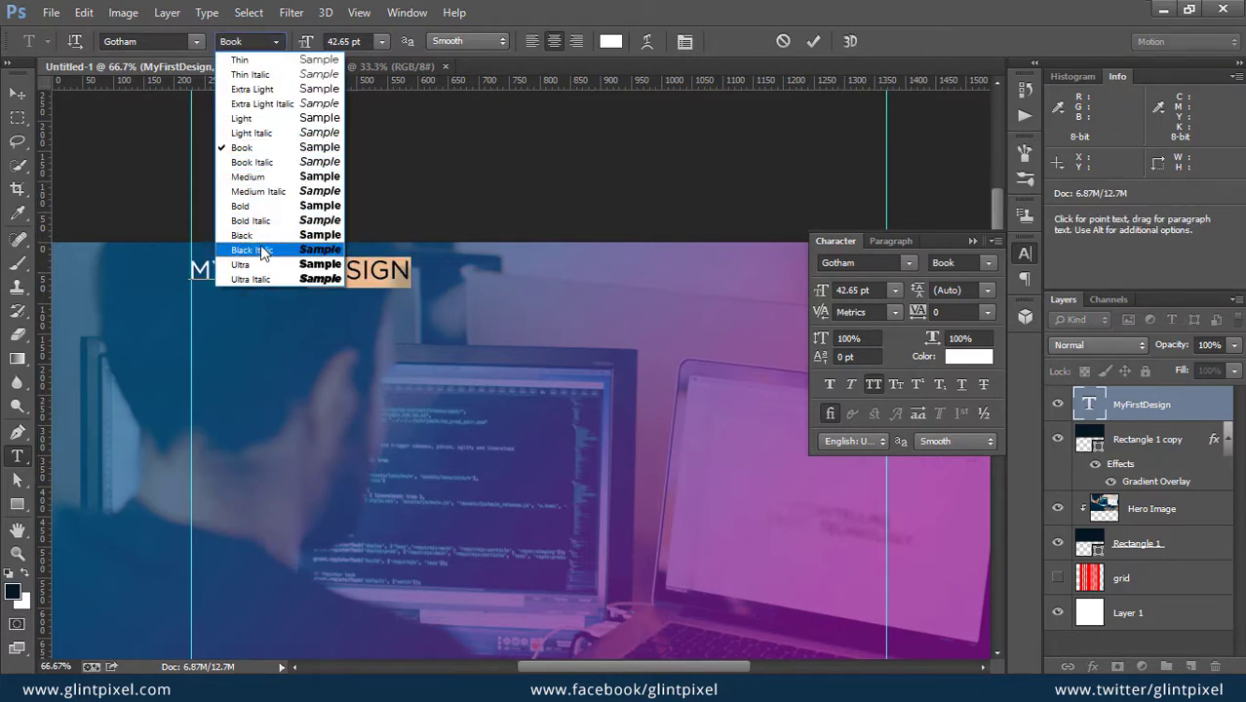
left_click(248, 177)
left_click(271, 281)
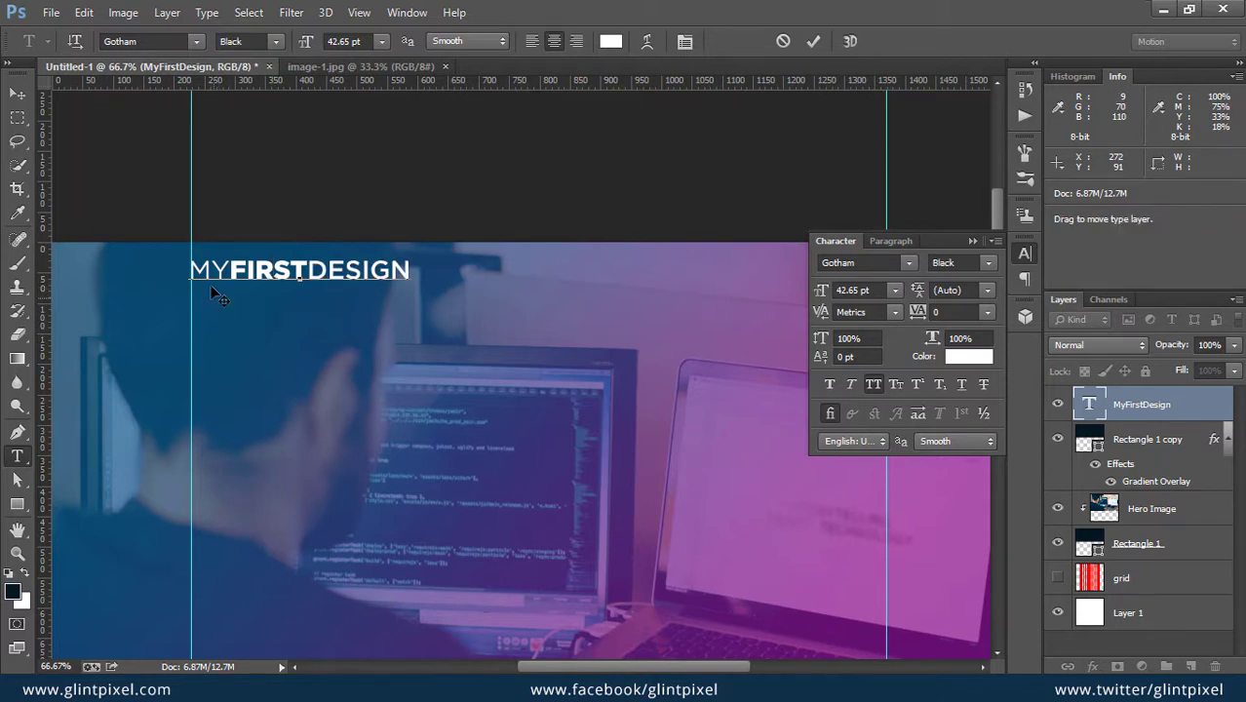
- Set the word MY to Gotham Medium, then select FIRST
left_click_drag(232, 269, 189, 272)
left_click(279, 41)
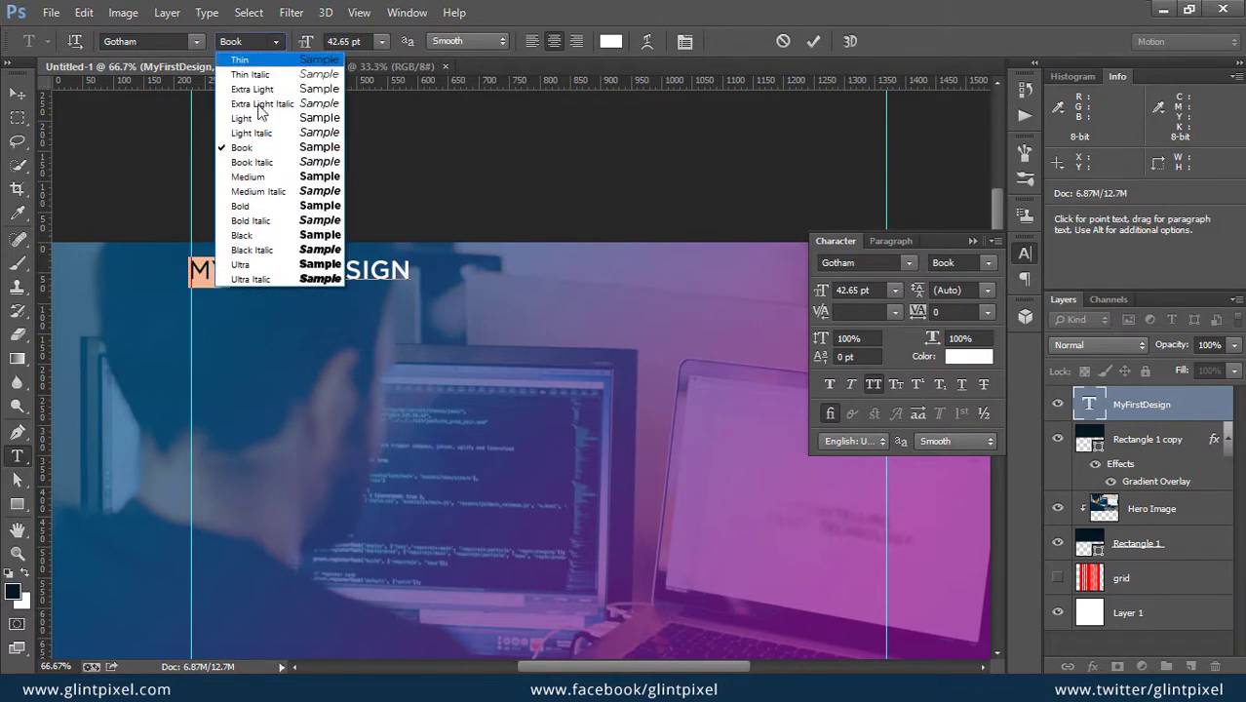
left_click(248, 176)
left_click(244, 274)
left_click_drag(230, 274, 309, 274)
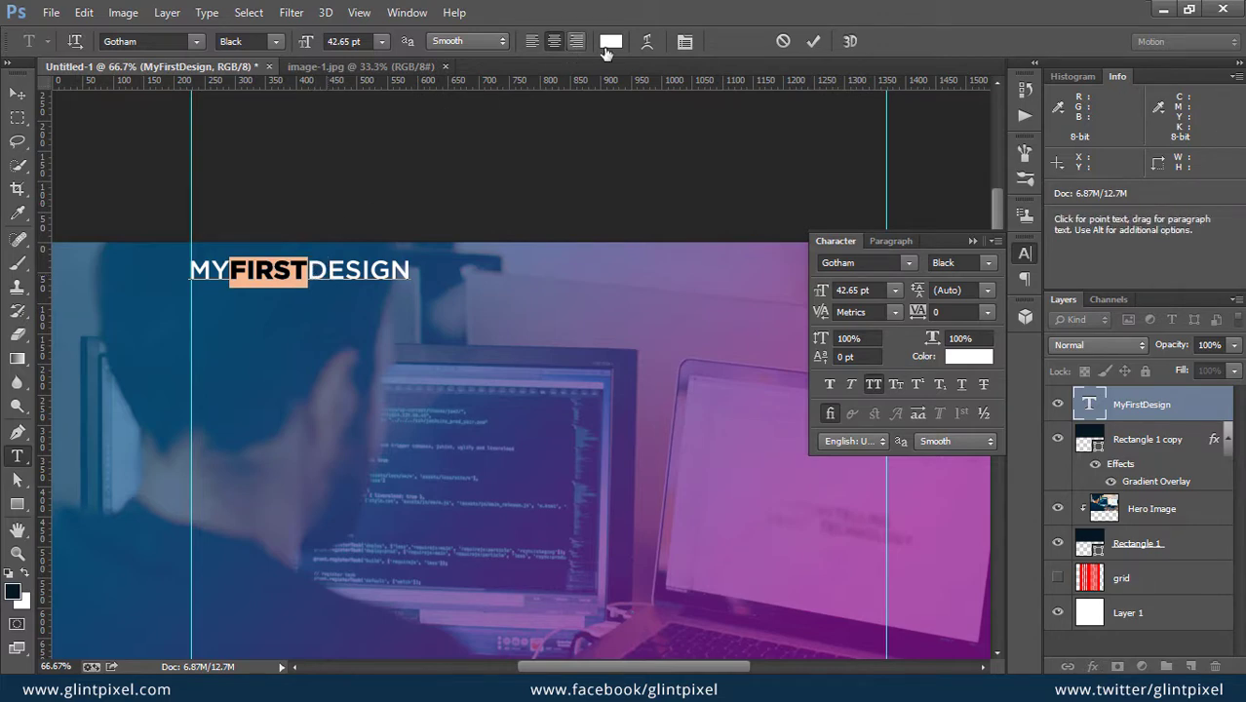
- Colour the word FIRST yellow (#ffc20e) by entering CMYK values in the Color Picker
left_click(610, 41)
left_click(1149, 508)
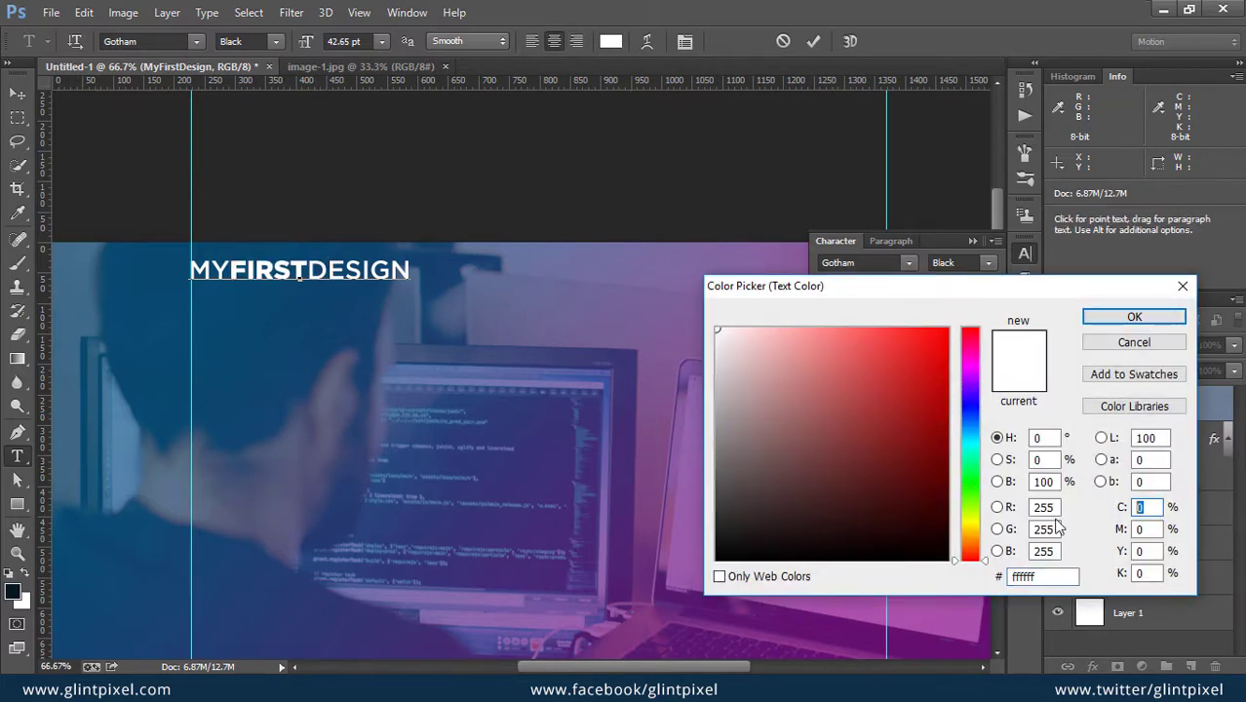
type("50")
key("Tab")
type("100")
key("Tab")
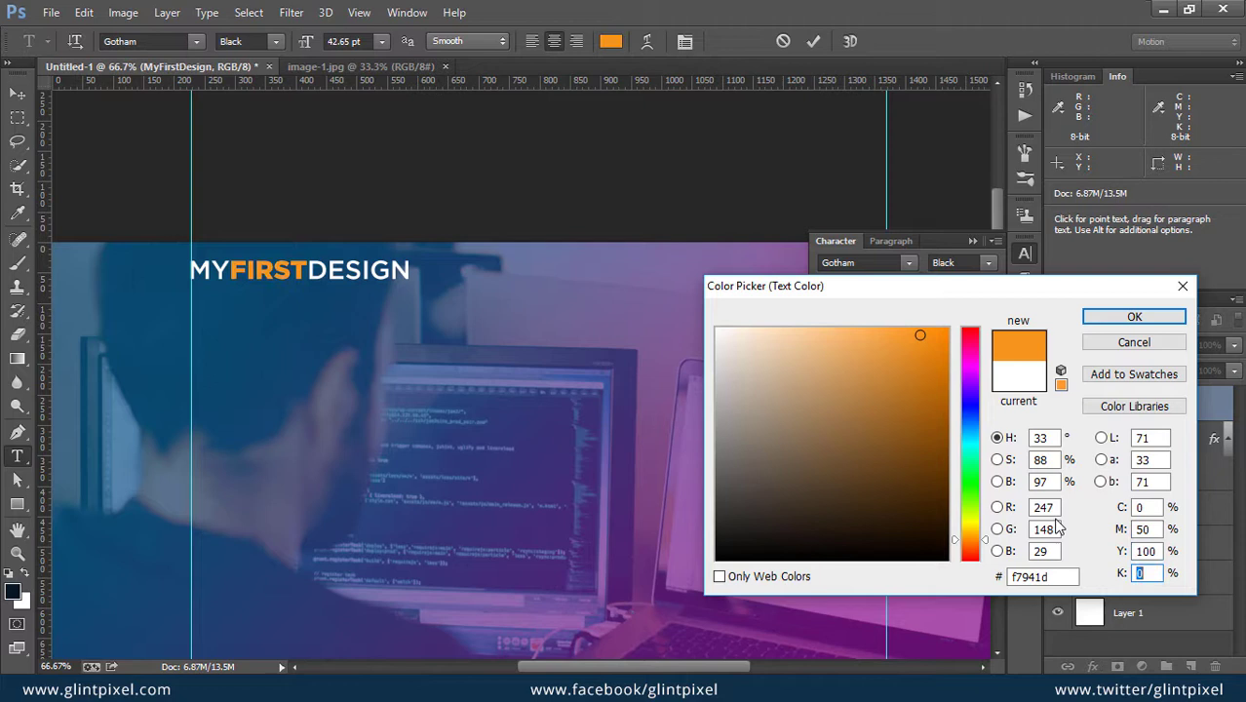
type("20")
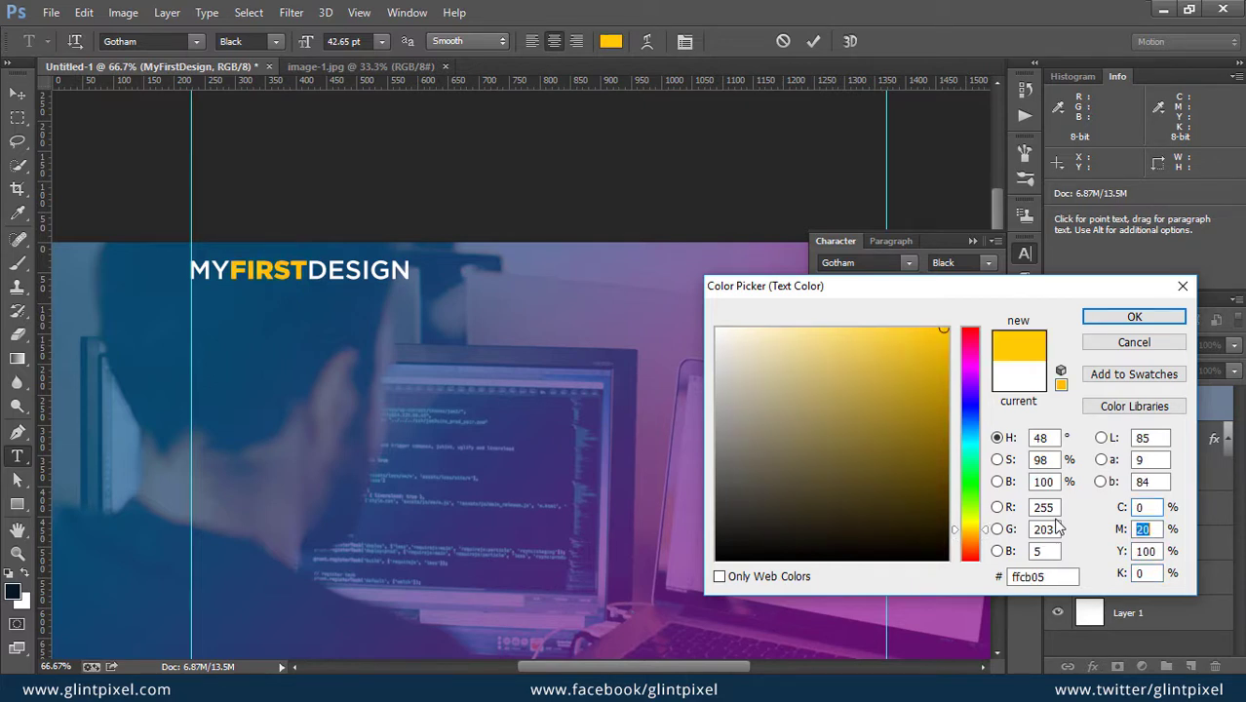
type("25")
key("Return")
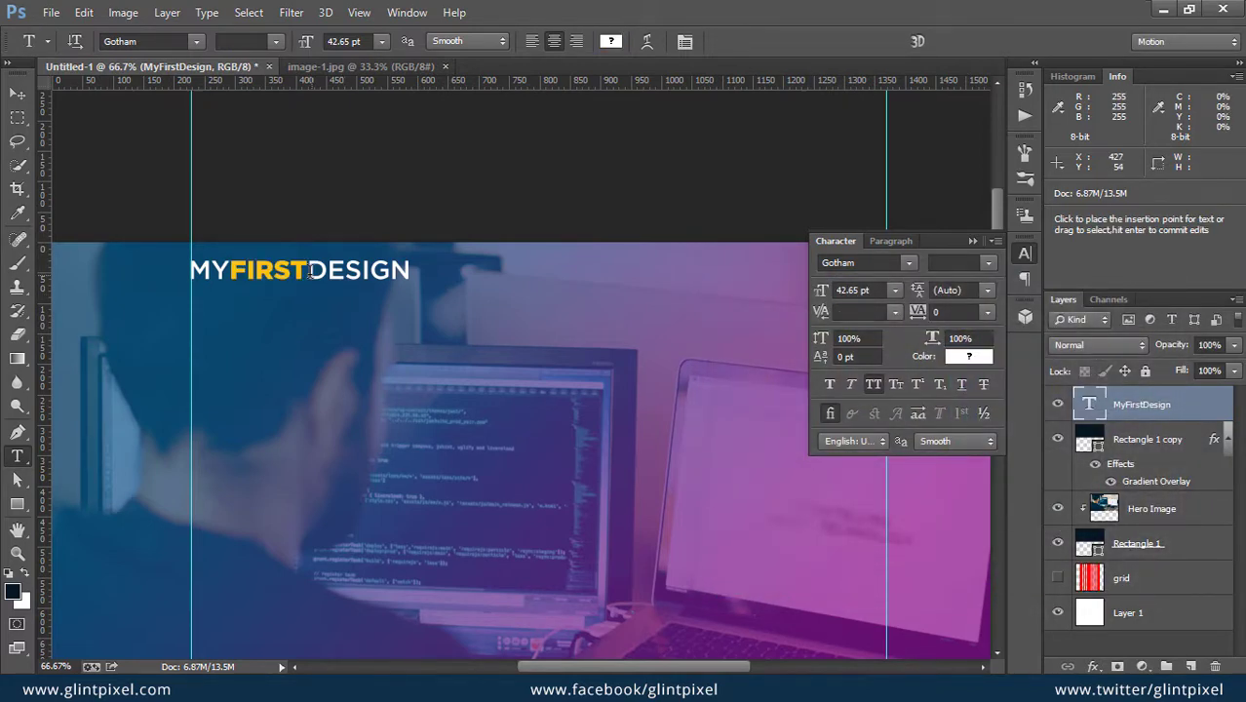
- Change FIRST from Black to the Medium weight
left_click_drag(308, 271, 238, 271)
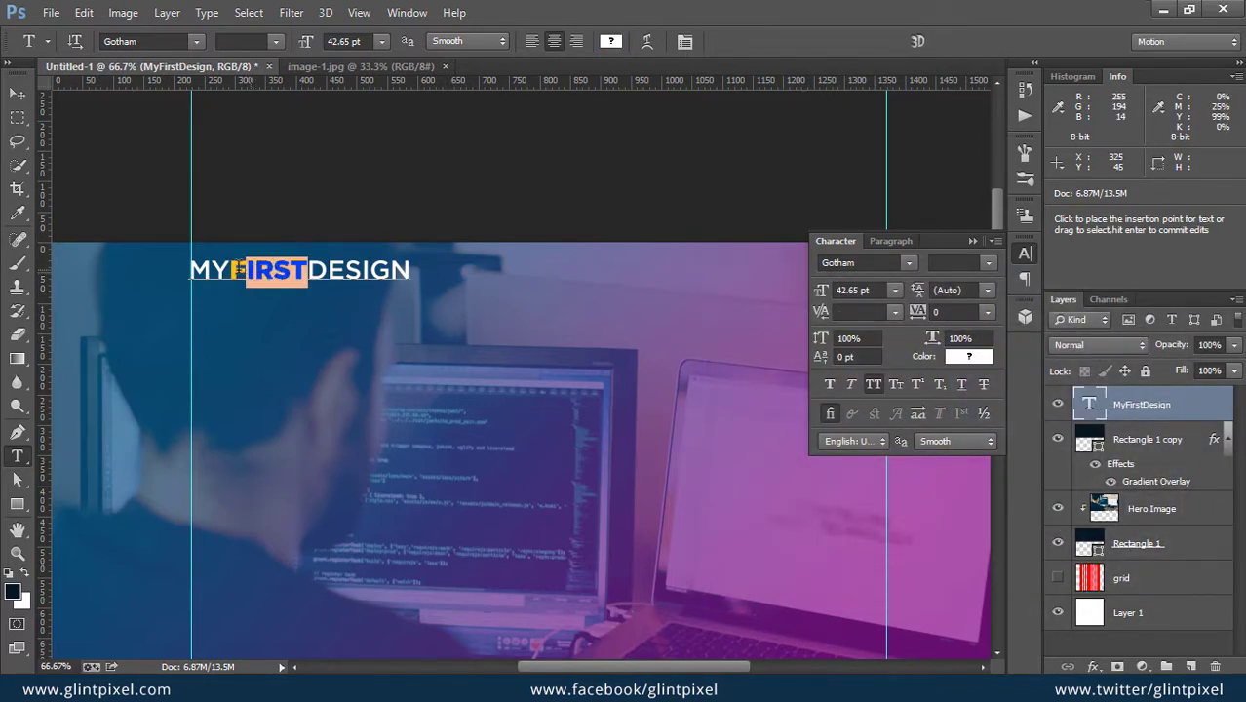
left_click(276, 41)
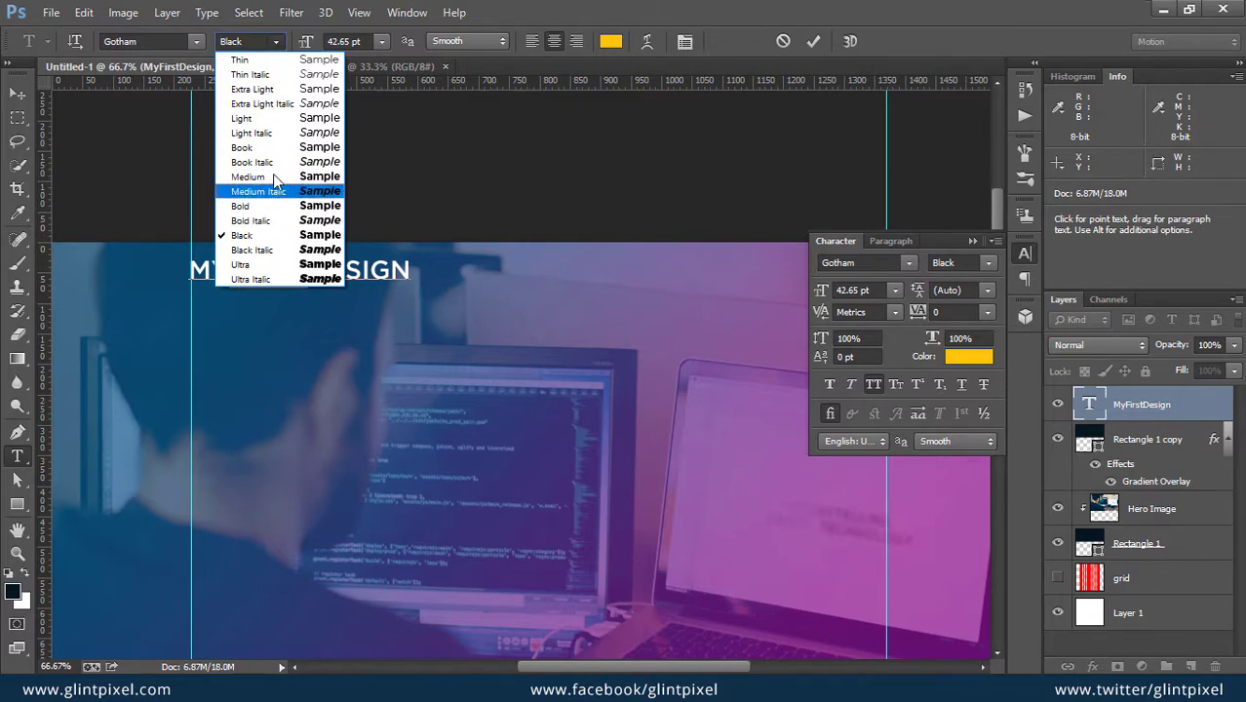
left_click(273, 176)
key("ctrl+h")
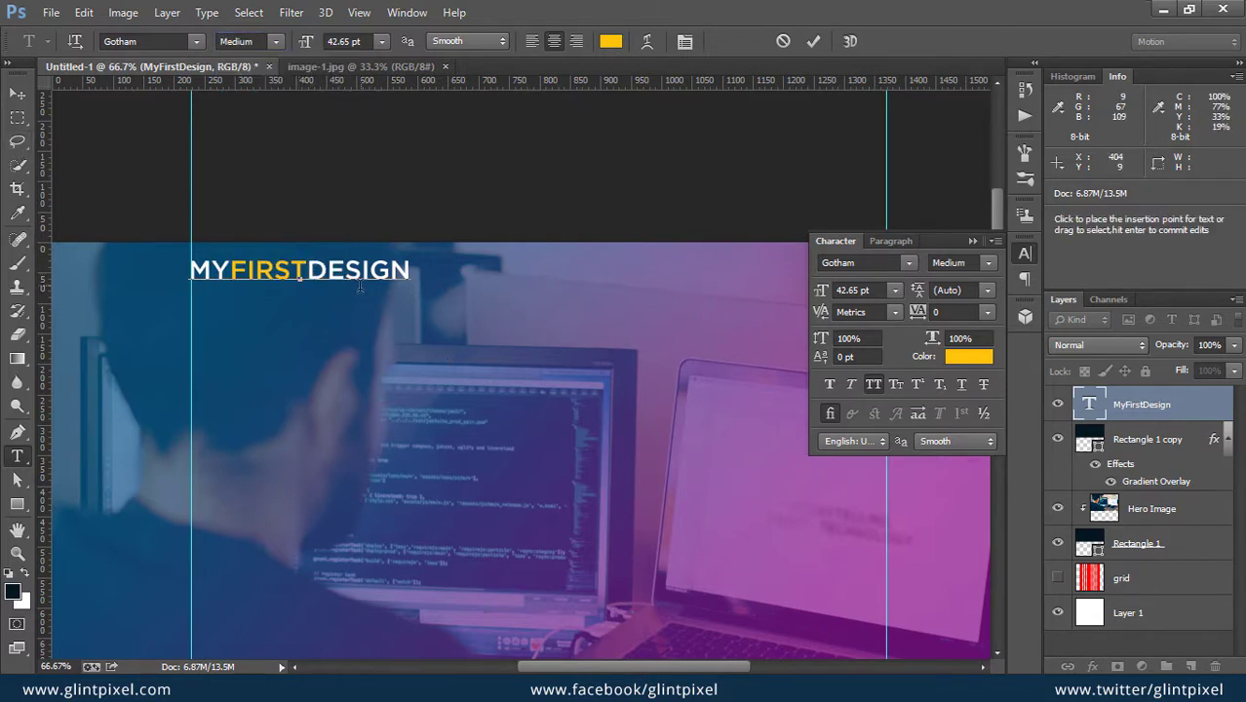
key("ctrl+h")
- Recheck FIRST's yellow colour in the Color Picker and commit the logo text
left_click(610, 41)
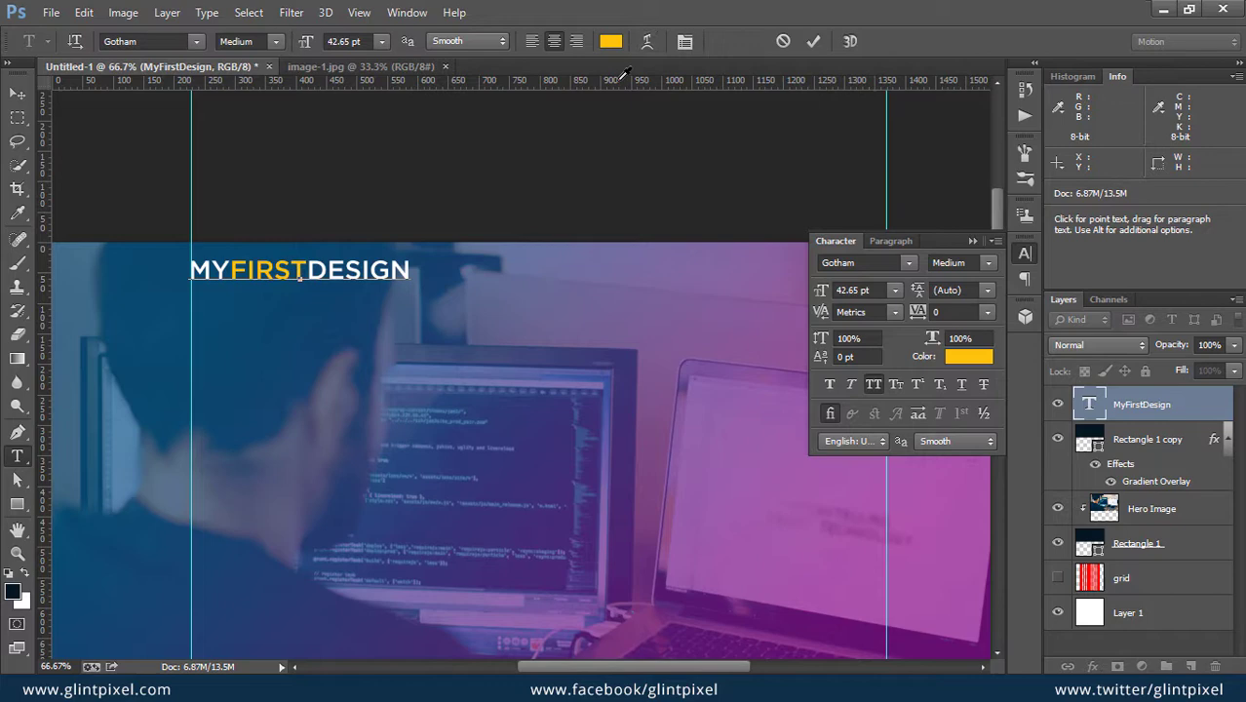
double_click(1143, 529)
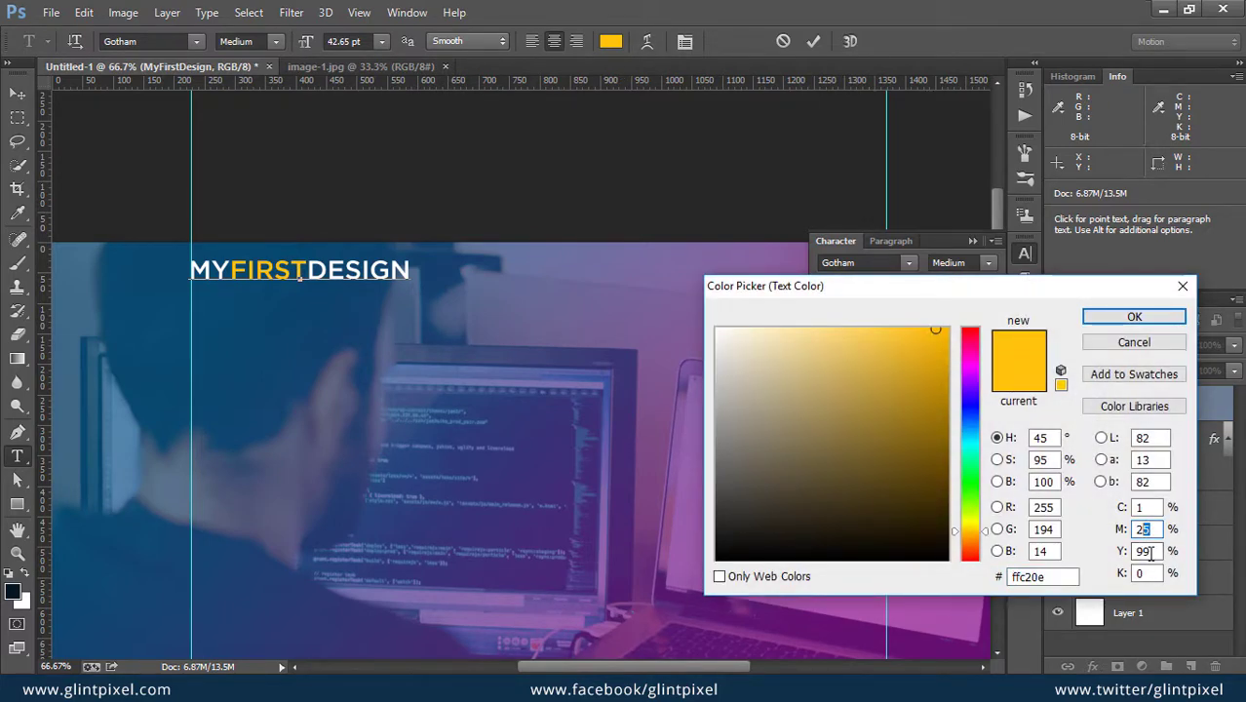
key("Return")
key("ctrl+Return")
- Scale the logo down slightly to roughly 314 × 41 px
key("v")
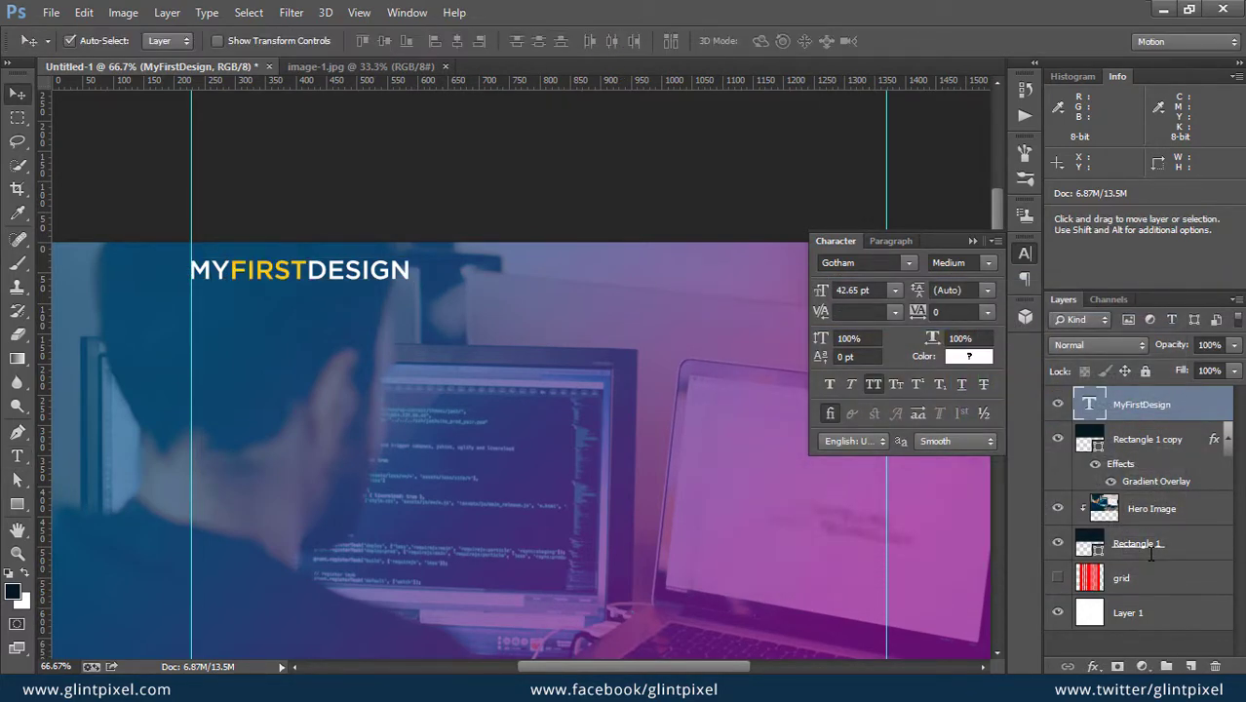
key("Tab")
key("ctrl+t")
left_click_drag(447, 261, 419, 280)
- Apply the logo resize, duplicate the logo text to the right and retype it as HOME
key("Return")
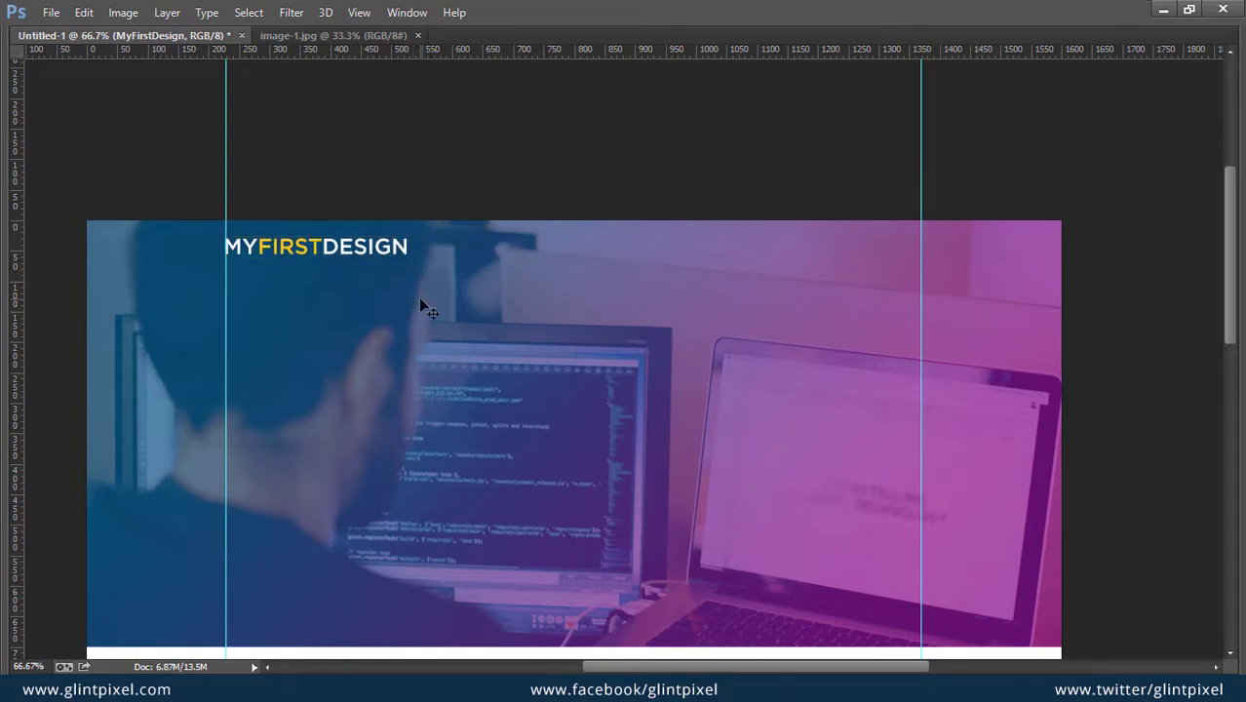
key("Tab")
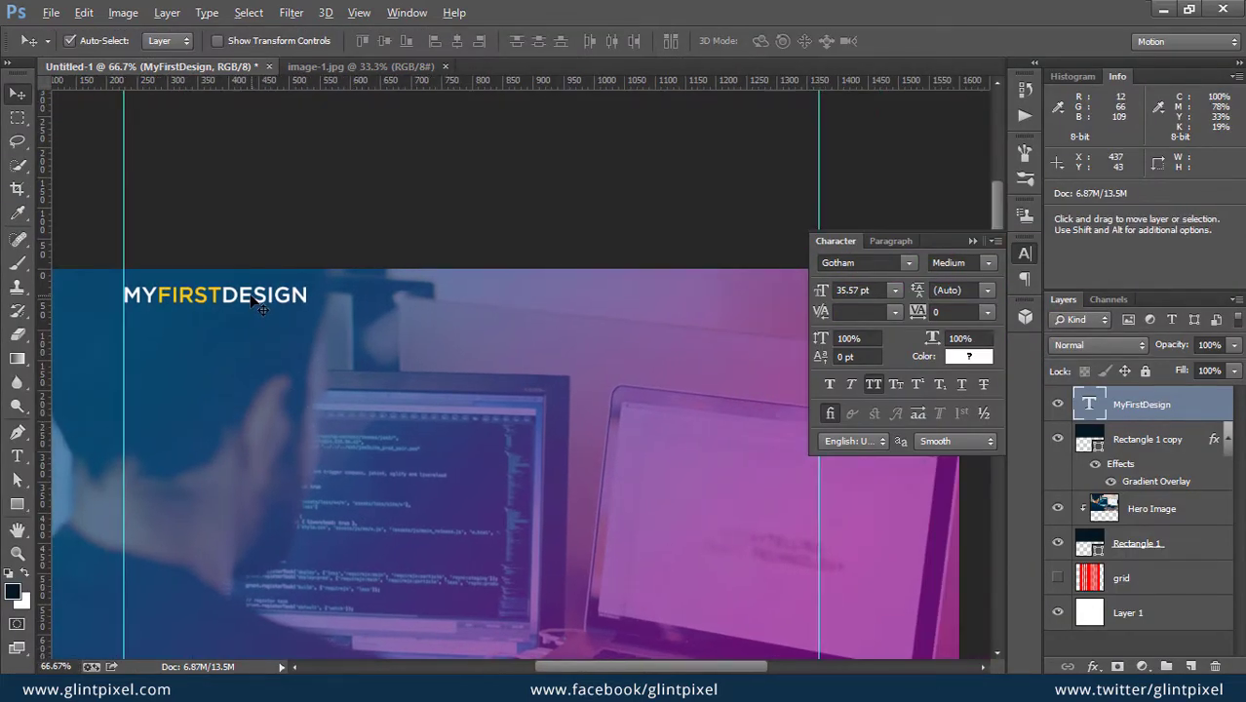
left_click_drag(258, 305, 391, 295)
key("t")
key("BackSpace")
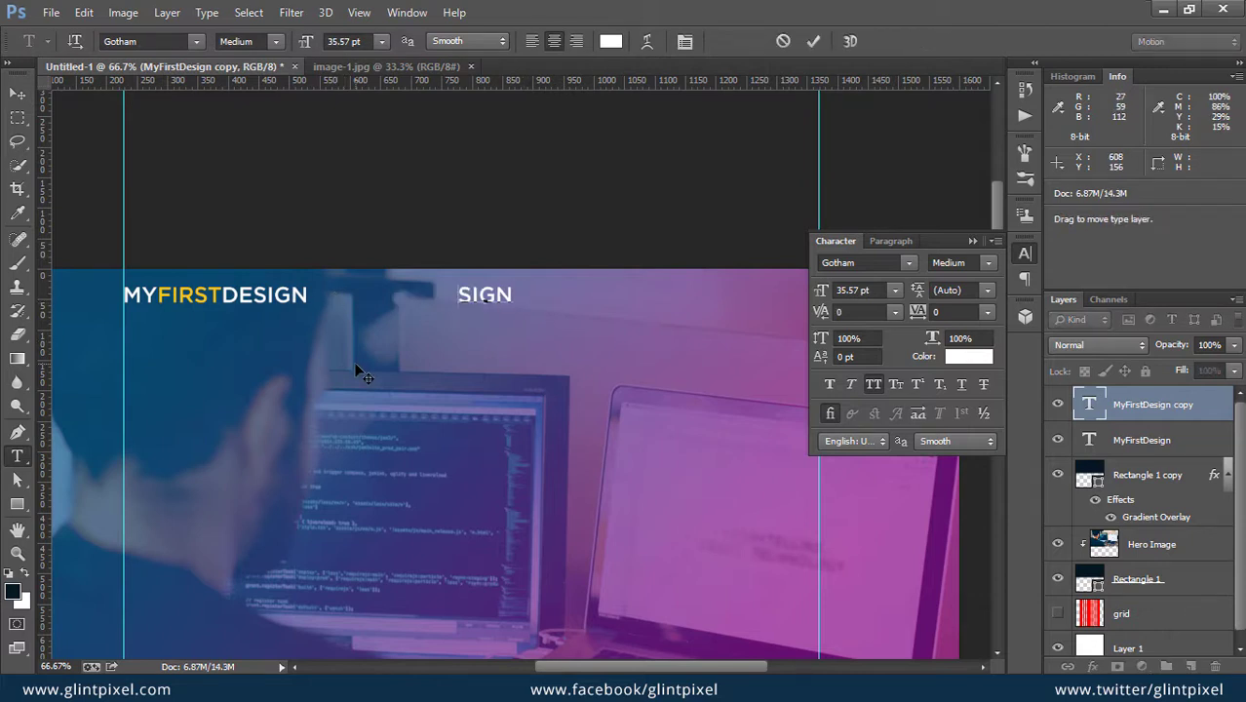
key("ctrl+a")
type("HOME")
- Turn off All Caps and extend the menu to Home, About, Services, Work, Testimonials, Contact
key("ctrl+a")
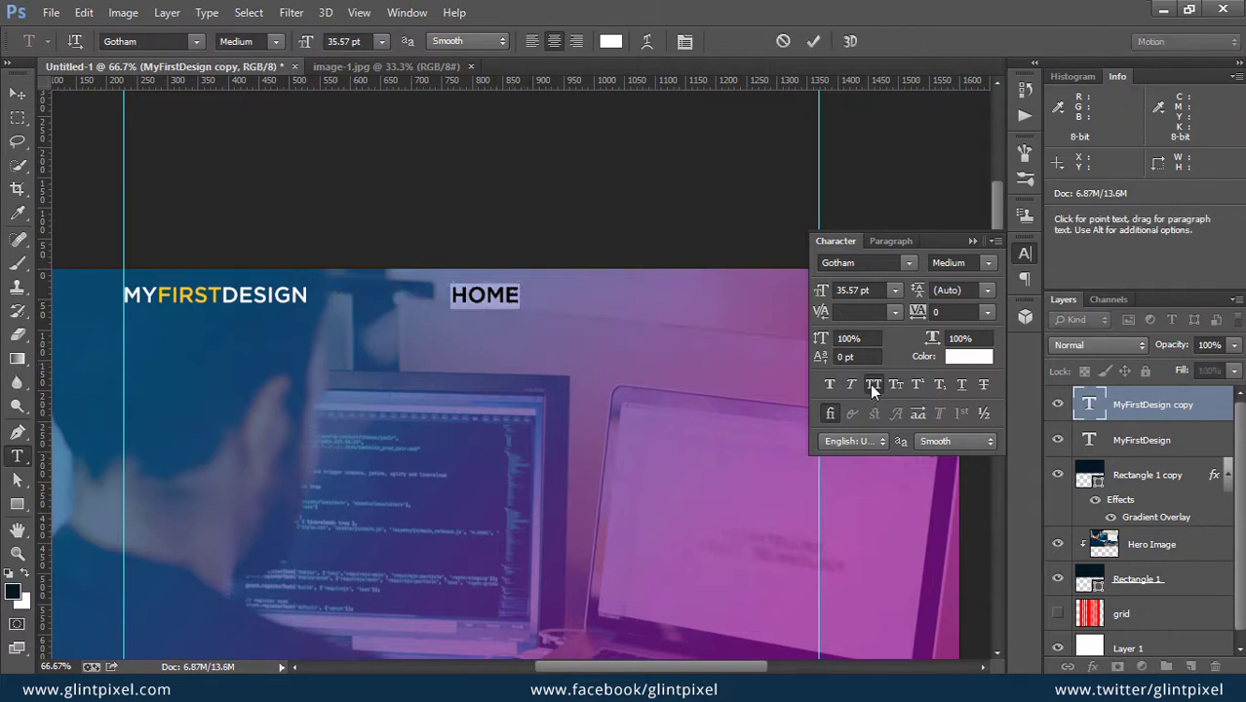
left_click(873, 386)
key("ctrl+shift+Left")
key("ctrl+shift+Left")
key("ctrl+shift+Left")
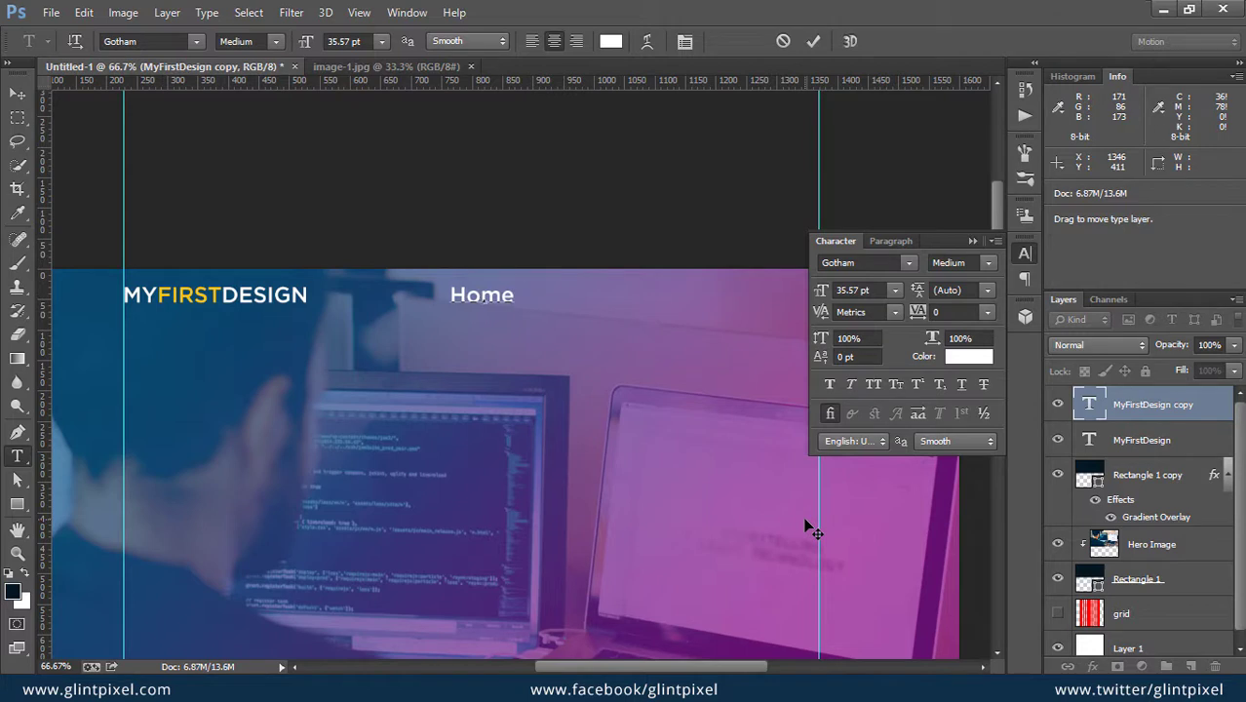
type("Ab")
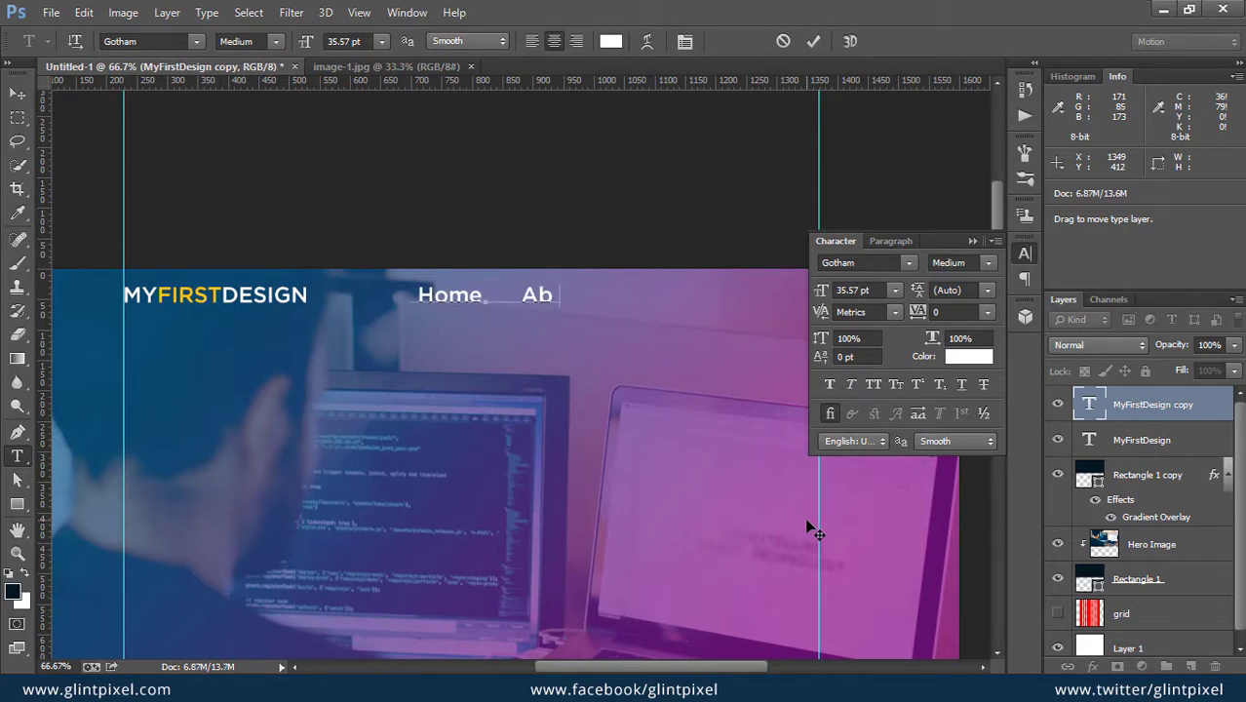
type("out      Ser")
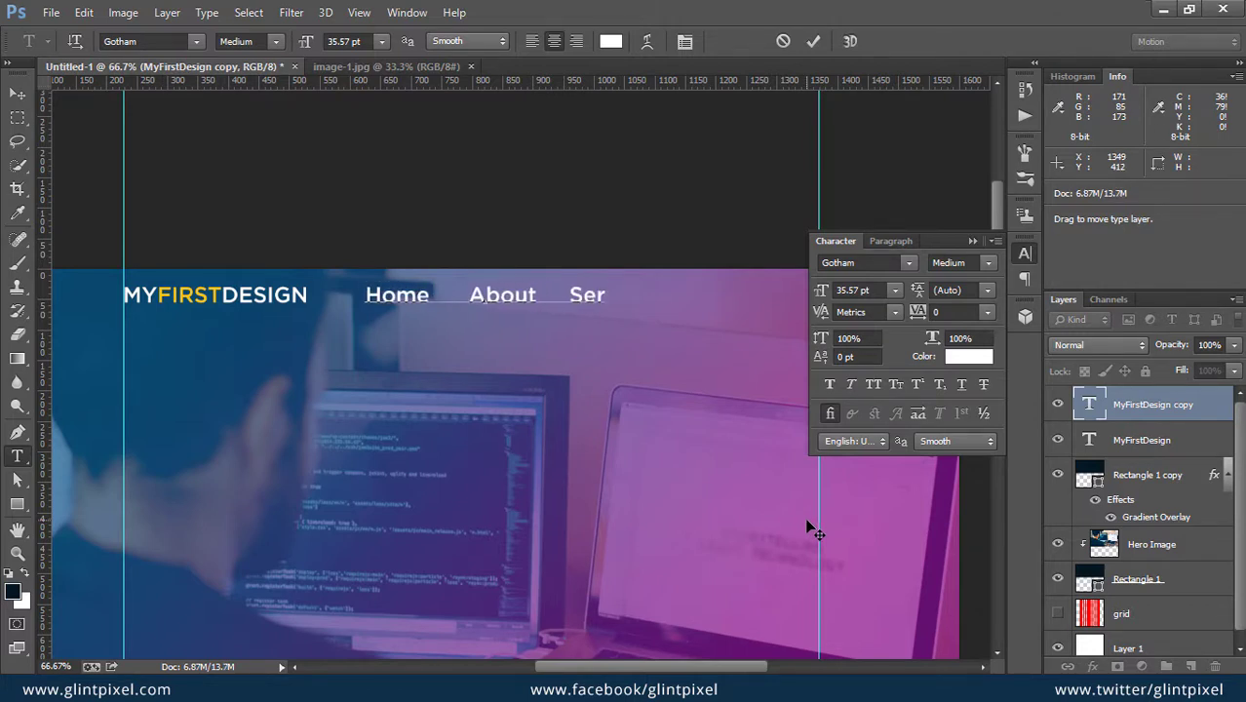
type("vices      W")
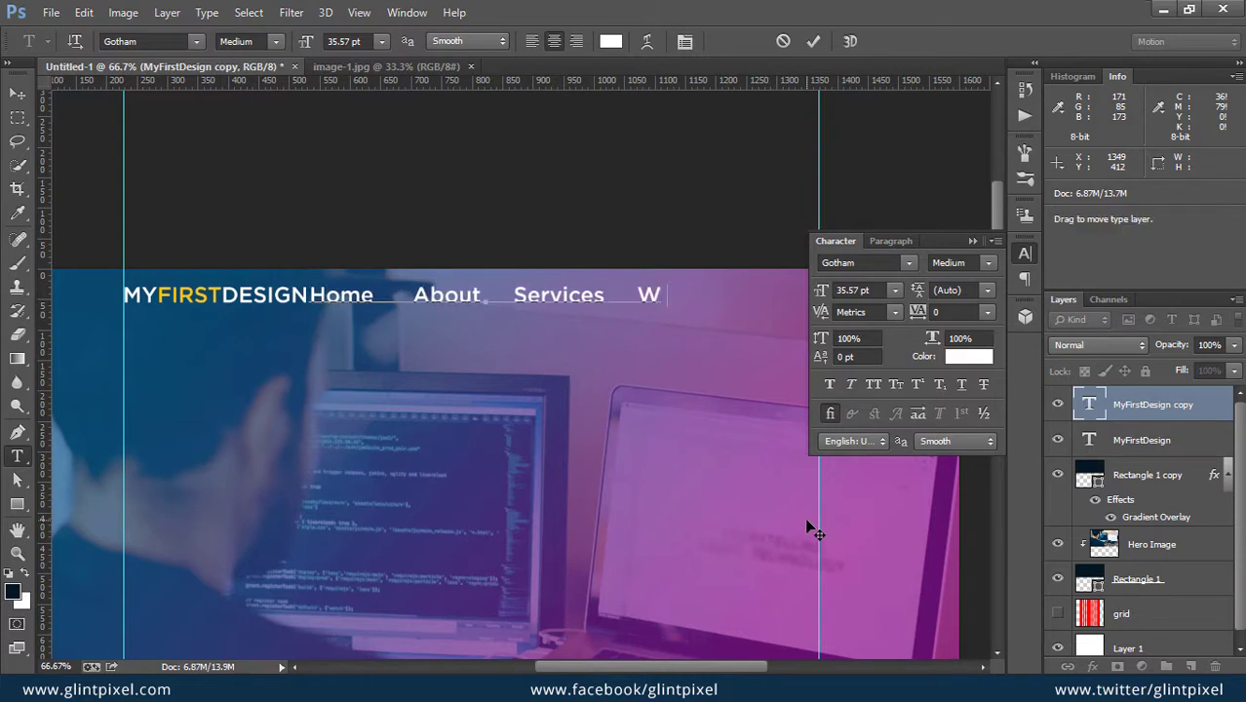
type("ork      Testimonials      ")
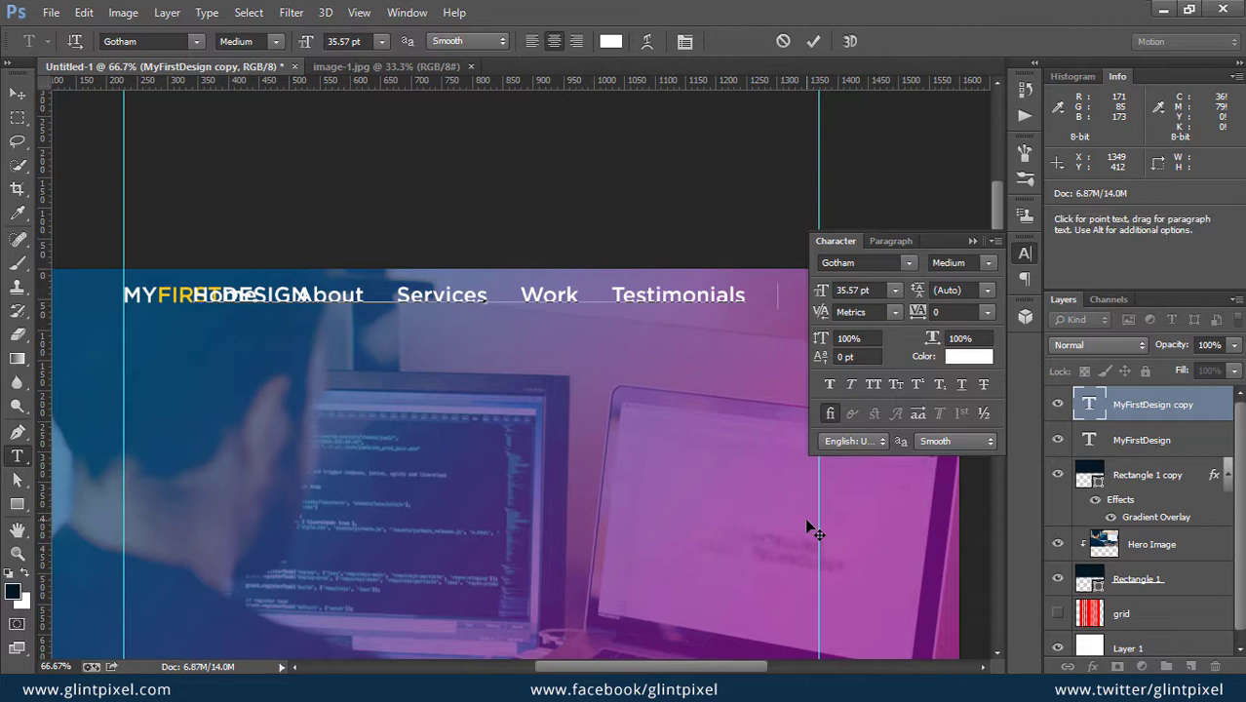
type("Contact")
- Set the menu text to 18 pt and commit it
key("ctrl+a")
left_click(344, 41)
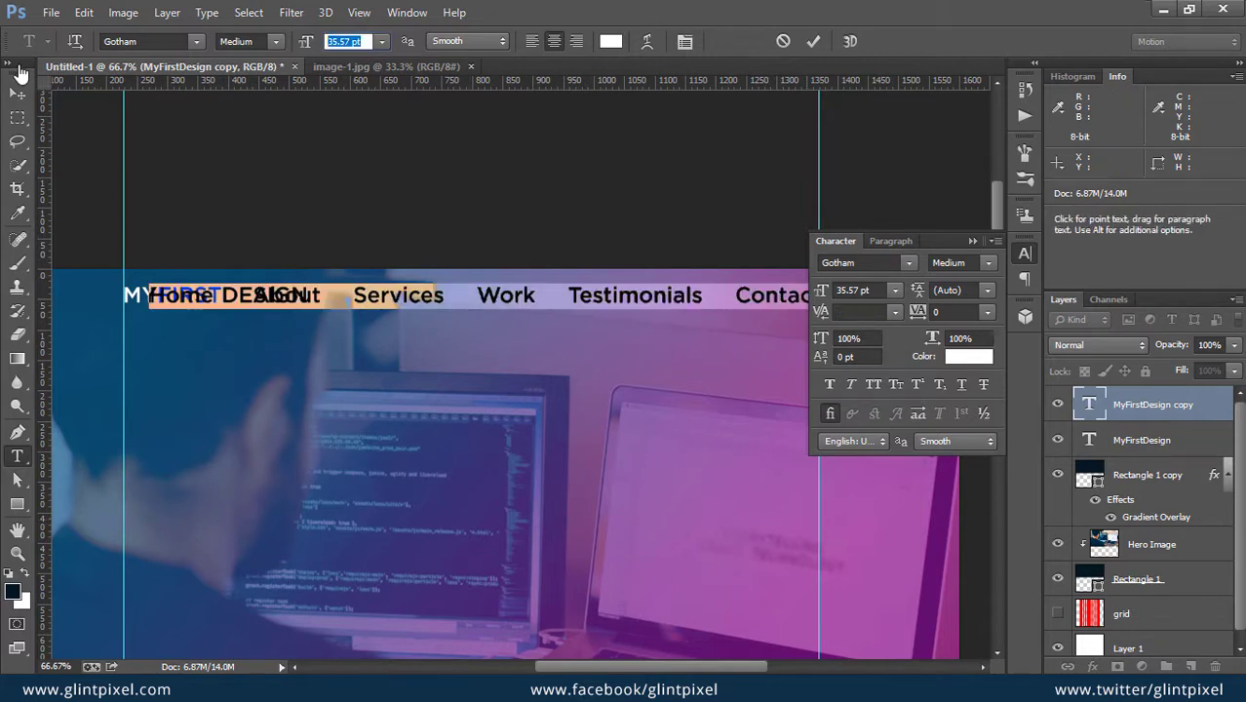
type("18")
key("Return")
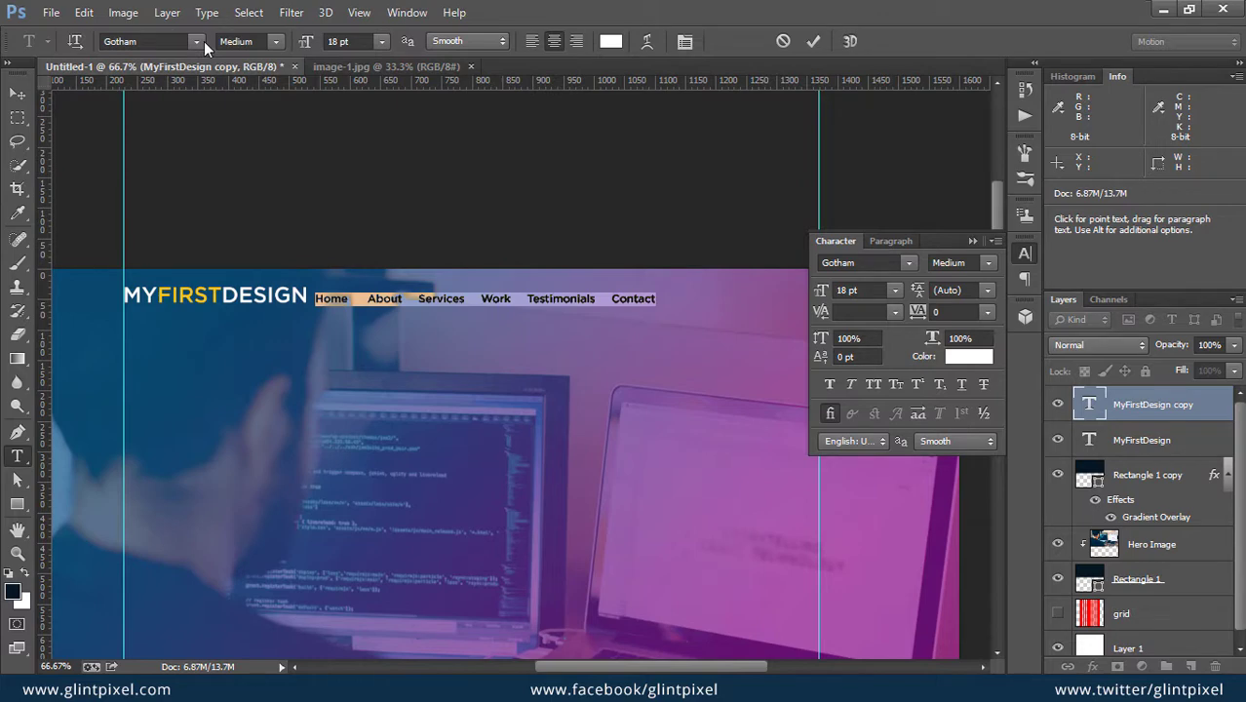
left_click(16, 93)
- Move the menu further right and align it with the logo layer
key("Tab")
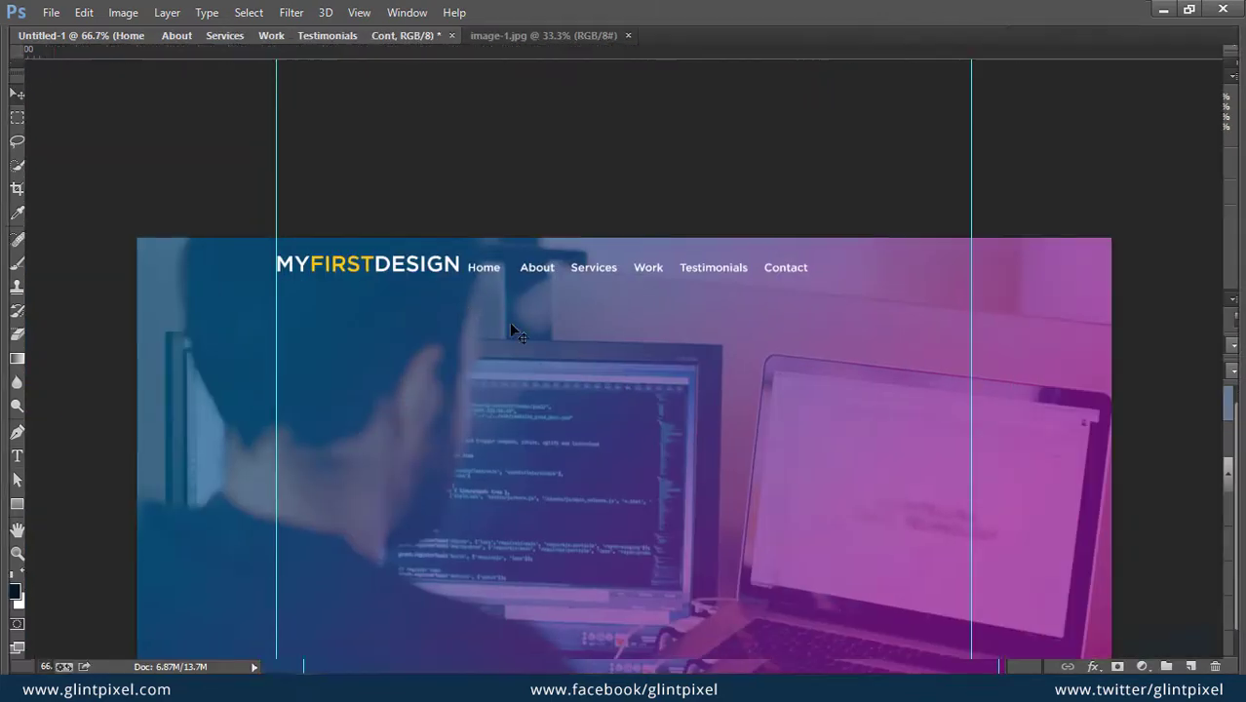
key("shift+Right")
key("shift+Right")
key("shift+Right")
key("shift+Right")
key("shift+Right")
key("shift+Right")
key("shift+Right")
key("shift+Right")
key("shift+Right")
key("shift+Right")
key("shift+Right")
key("shift+Right")
key("shift+Right")
key("shift+Right")
key("shift+Right")
key("shift+Right")
key("shift+Right")
key("shift+Right")
key("shift+Right")
key("shift+Right")
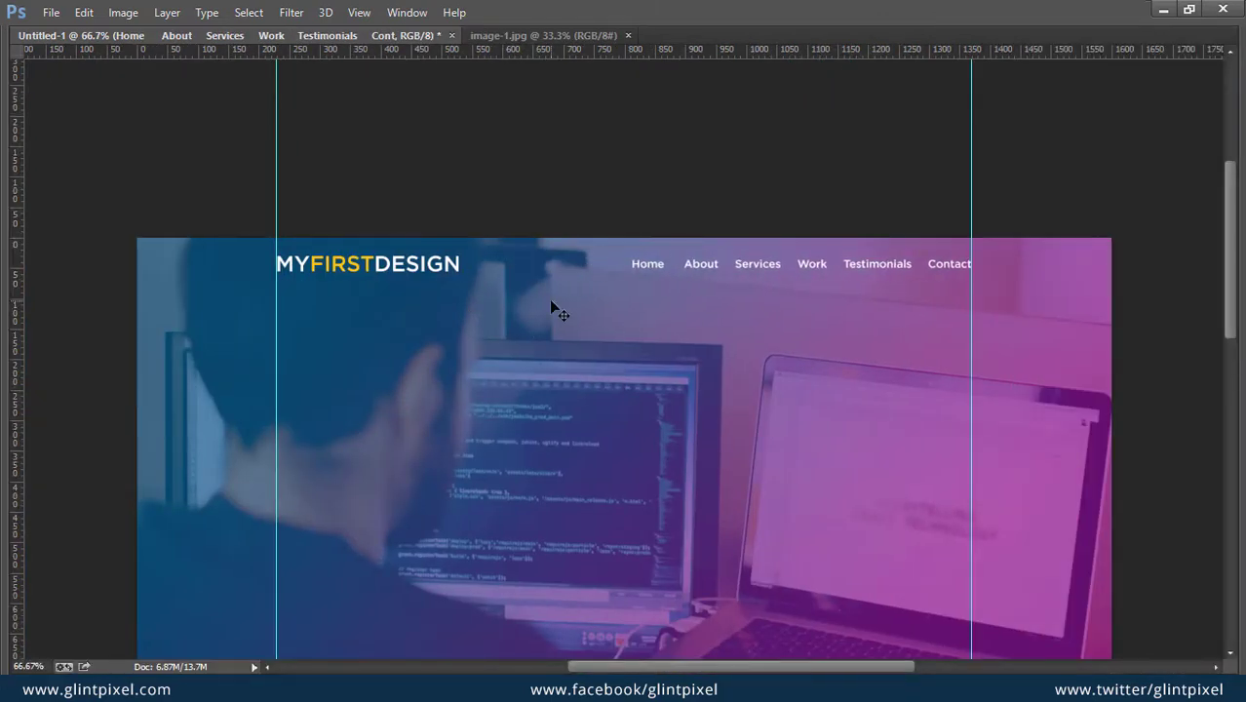
key("ctrl+1")
key("Tab")
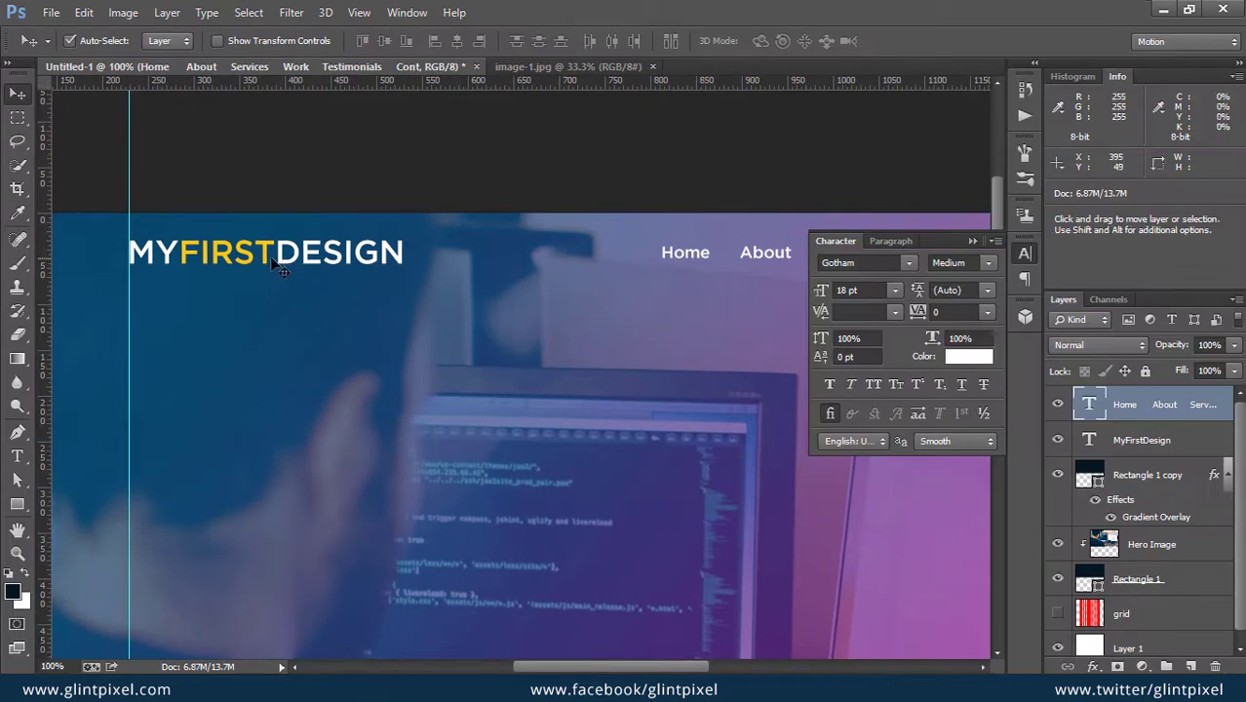
left_click(278, 262, "shift")
left_click(375, 40)
key("Tab")
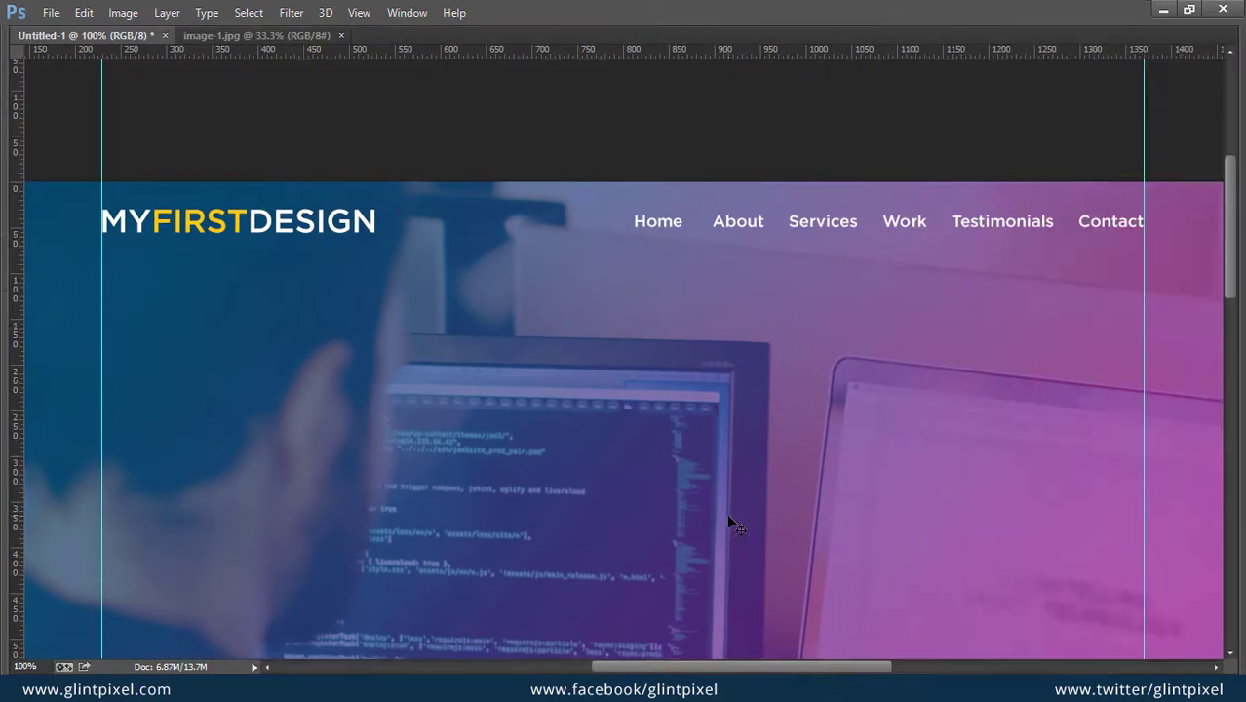
key("Tab")
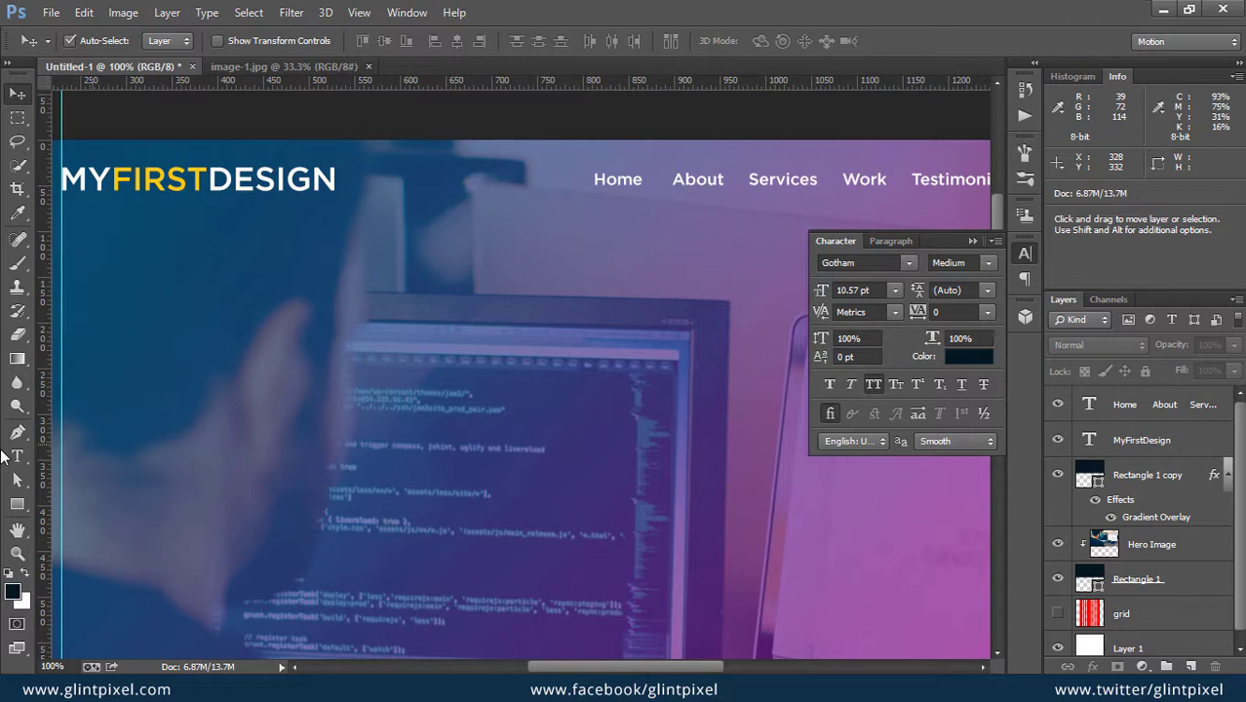
- Draw a thin rectangle under Home, coloured with yellow sampled from FIRST
left_click(17, 505)
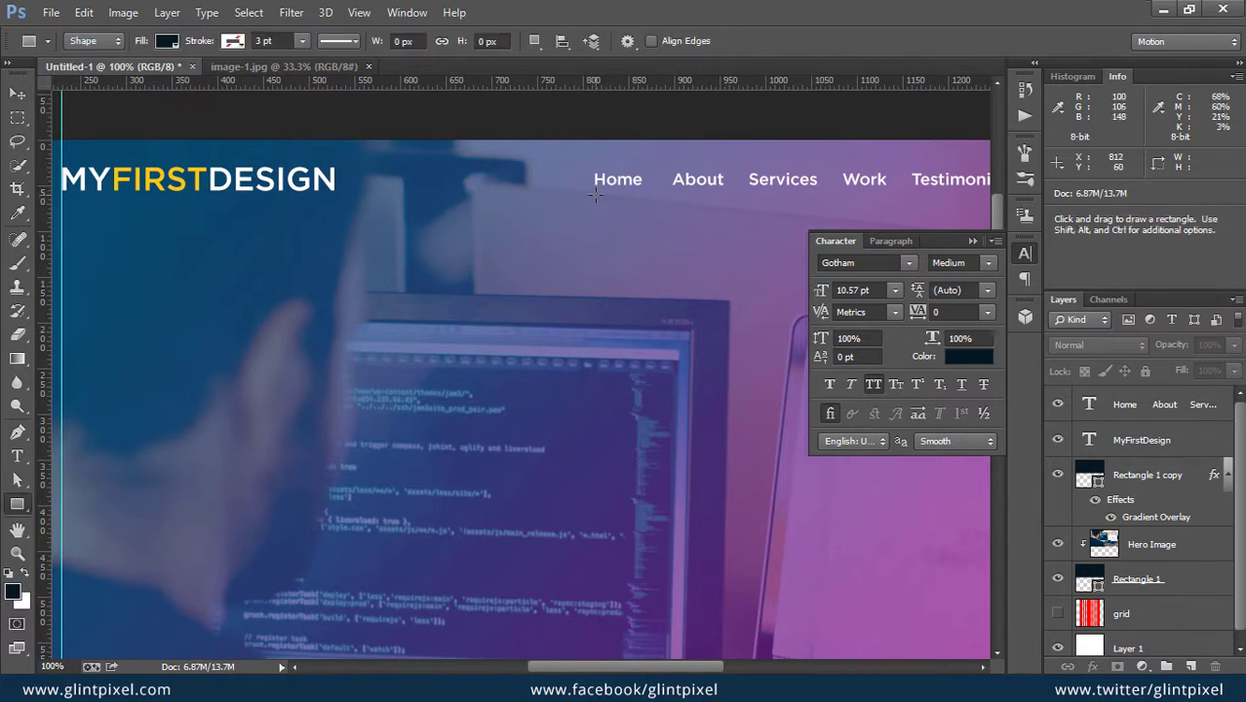
left_click_drag(595, 195, 641, 195)
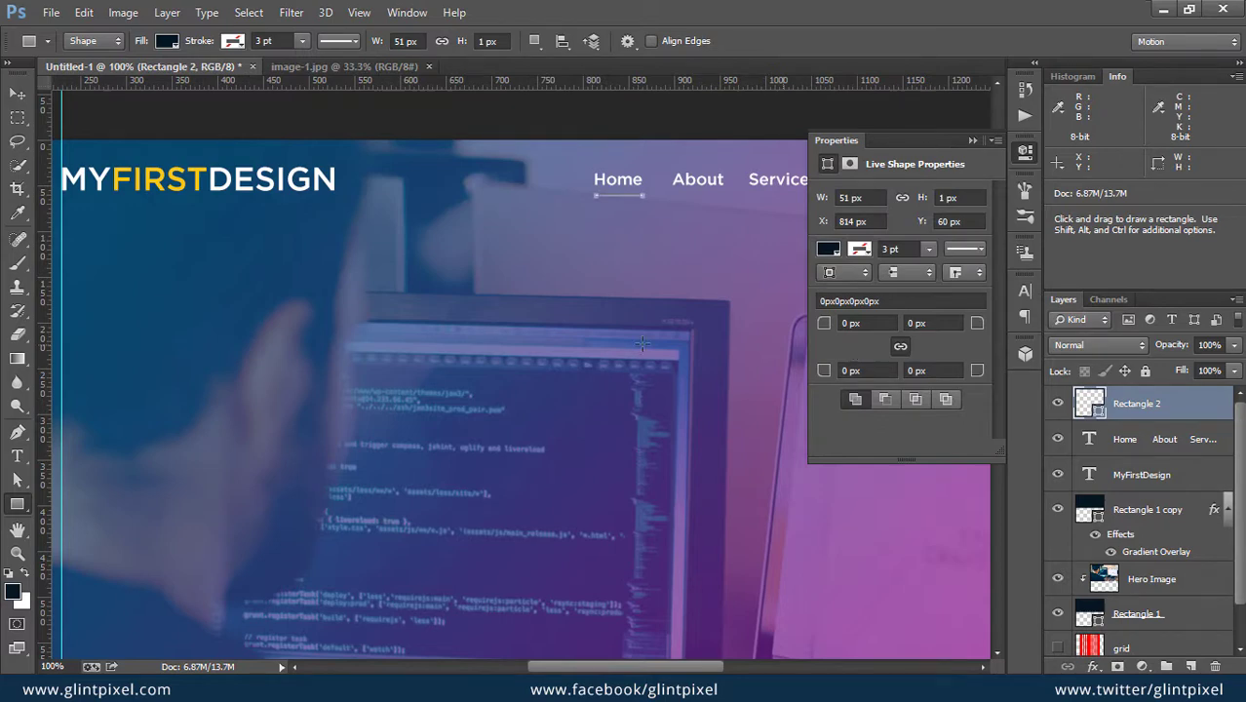
left_click(12, 591)
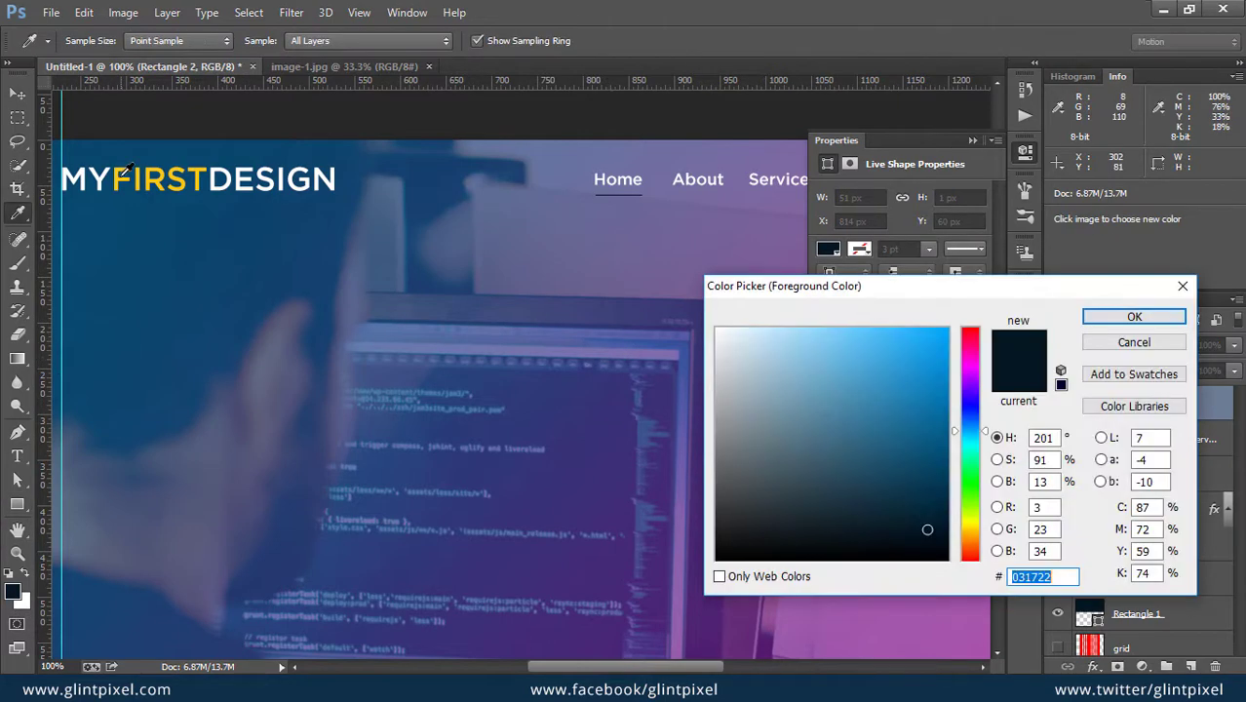
left_click(118, 180)
key("Return")
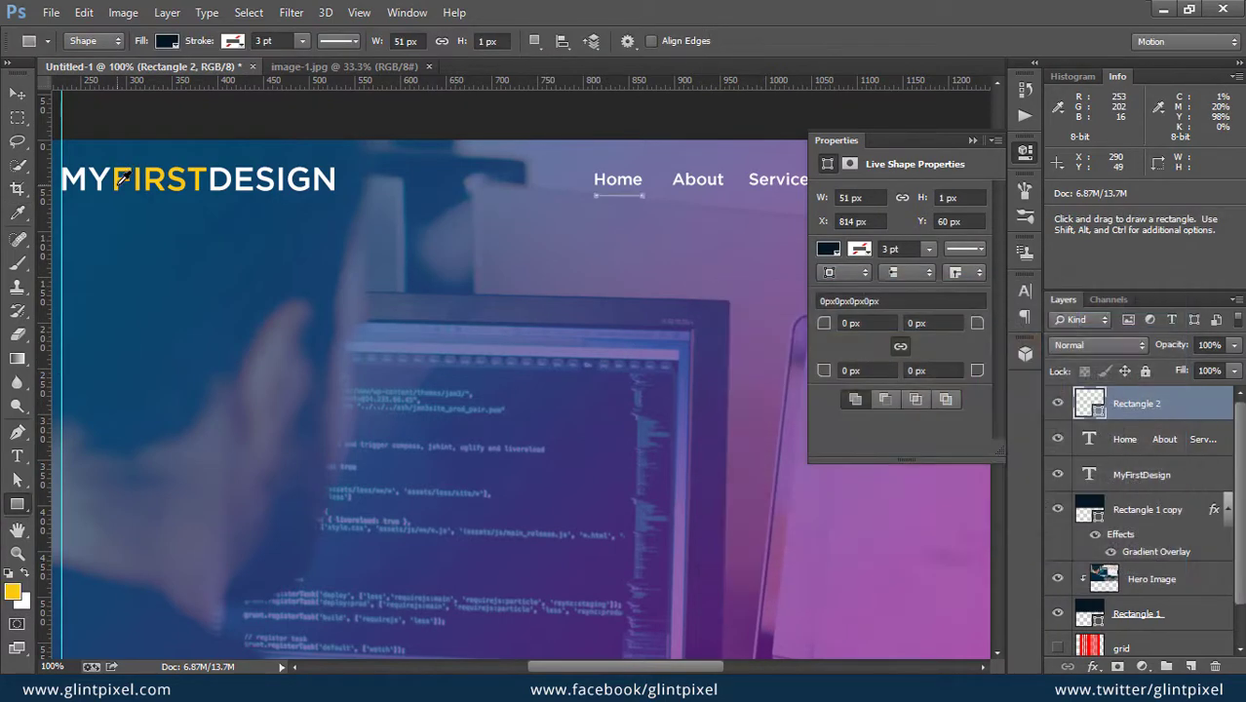
- Make the underline 2 px tall, nudge it into place beneath Home, and preview
key("v")
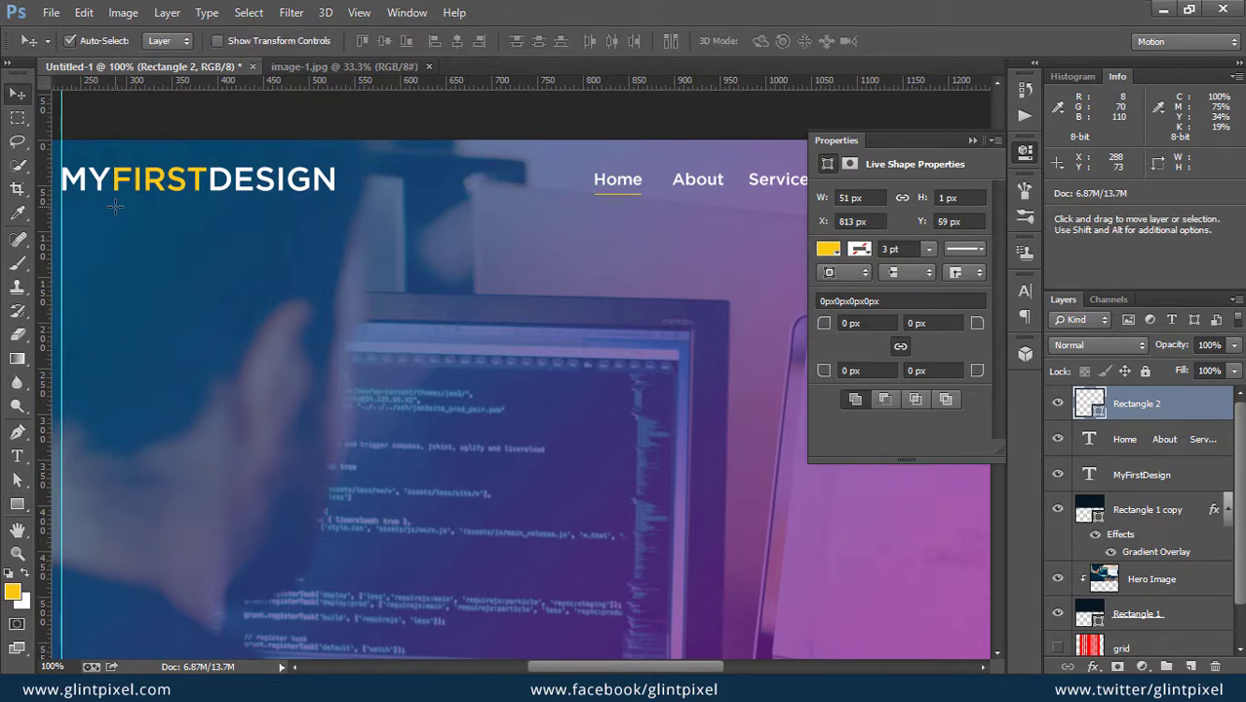
key("a")
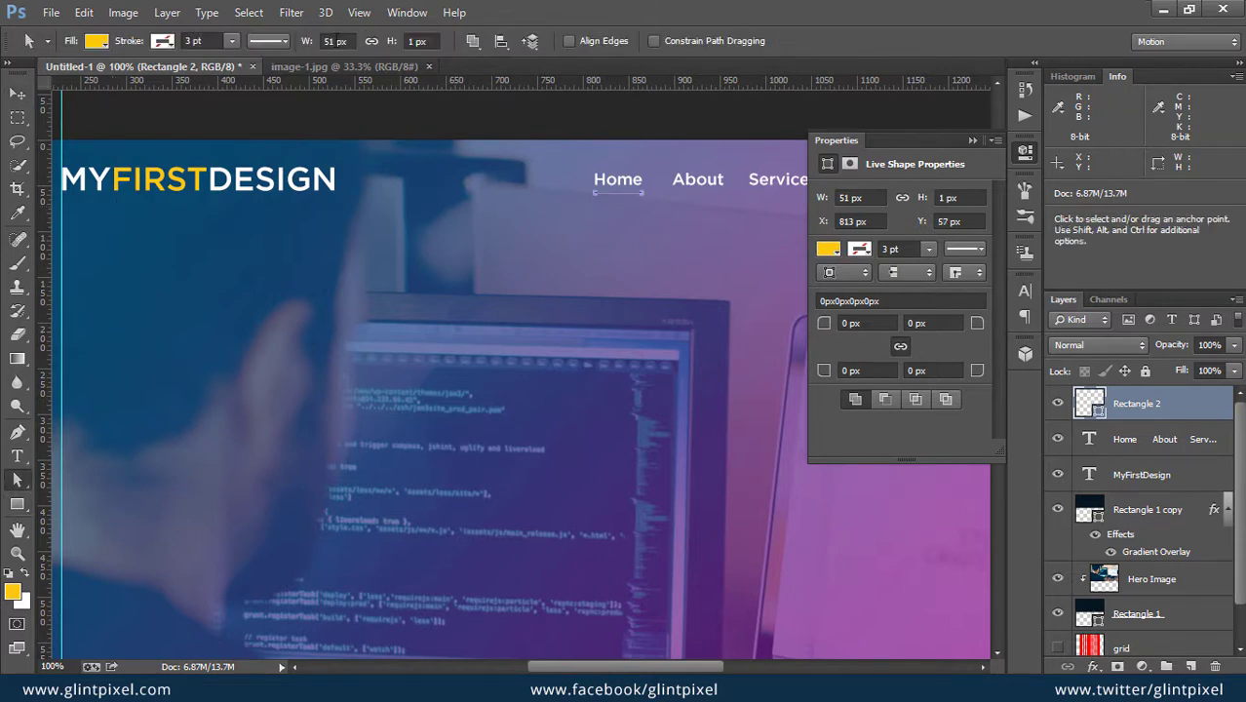
type("2")
key("Return")
key("v")
key("Up")
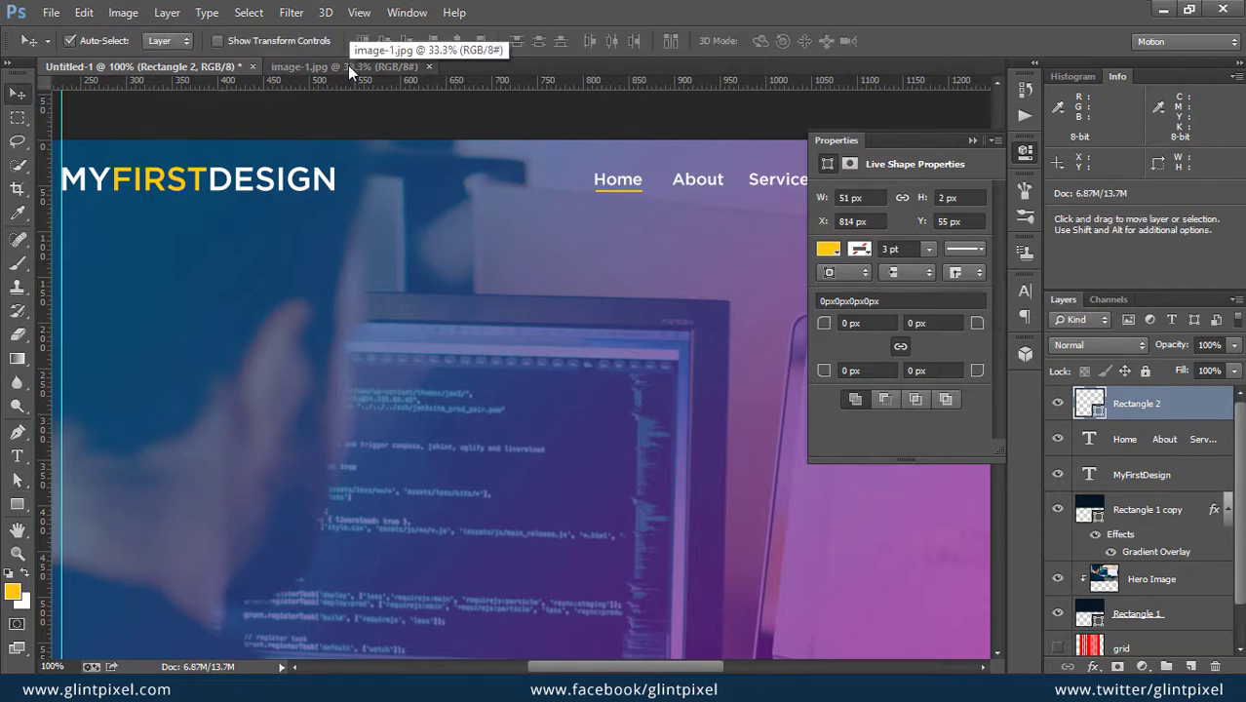
key("Right")
key("Tab")
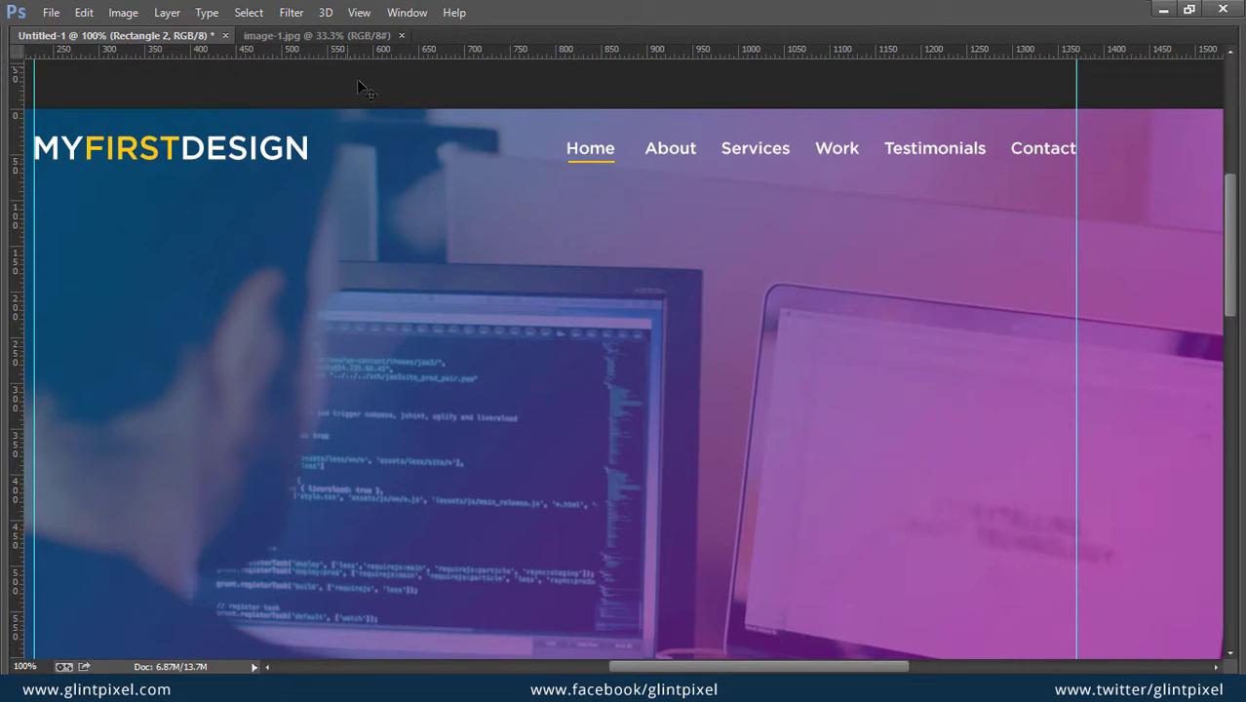
- Alt-drag a copy of the MYFIRSTDESIGN logo text into the hero and enlarge it
key("Tab")
key("ctrl+minus")
left_click(16, 455)
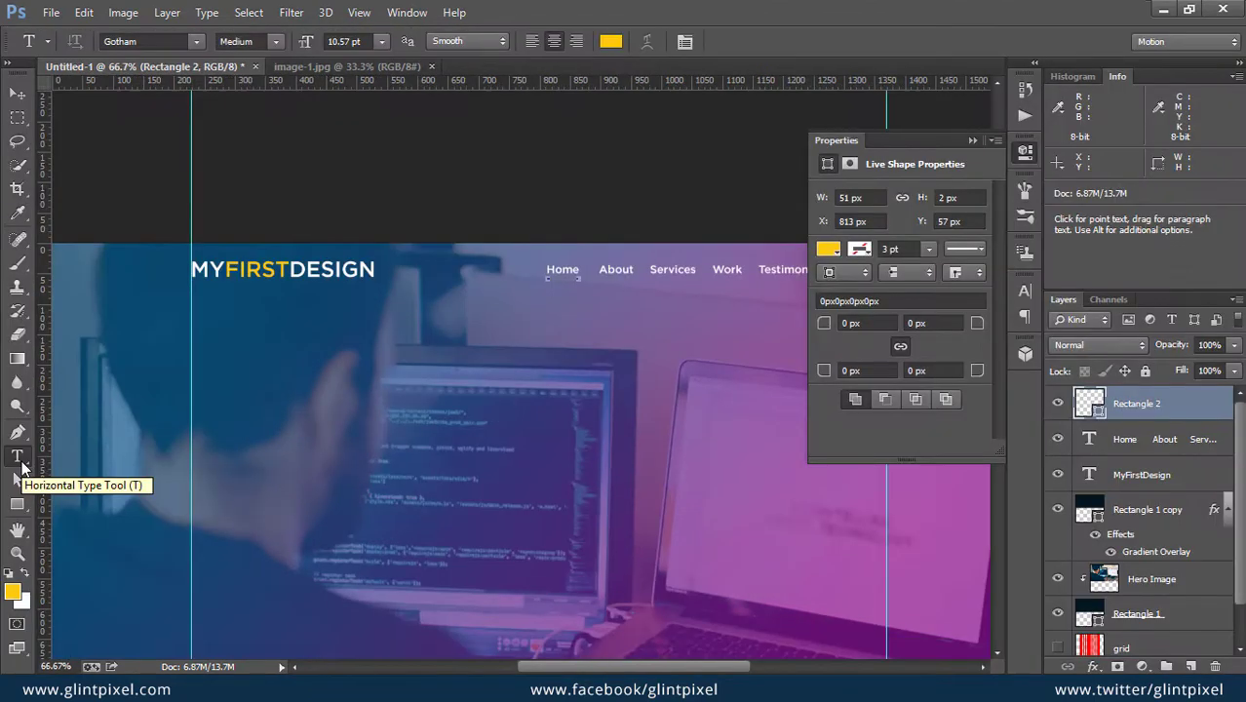
left_click(18, 99)
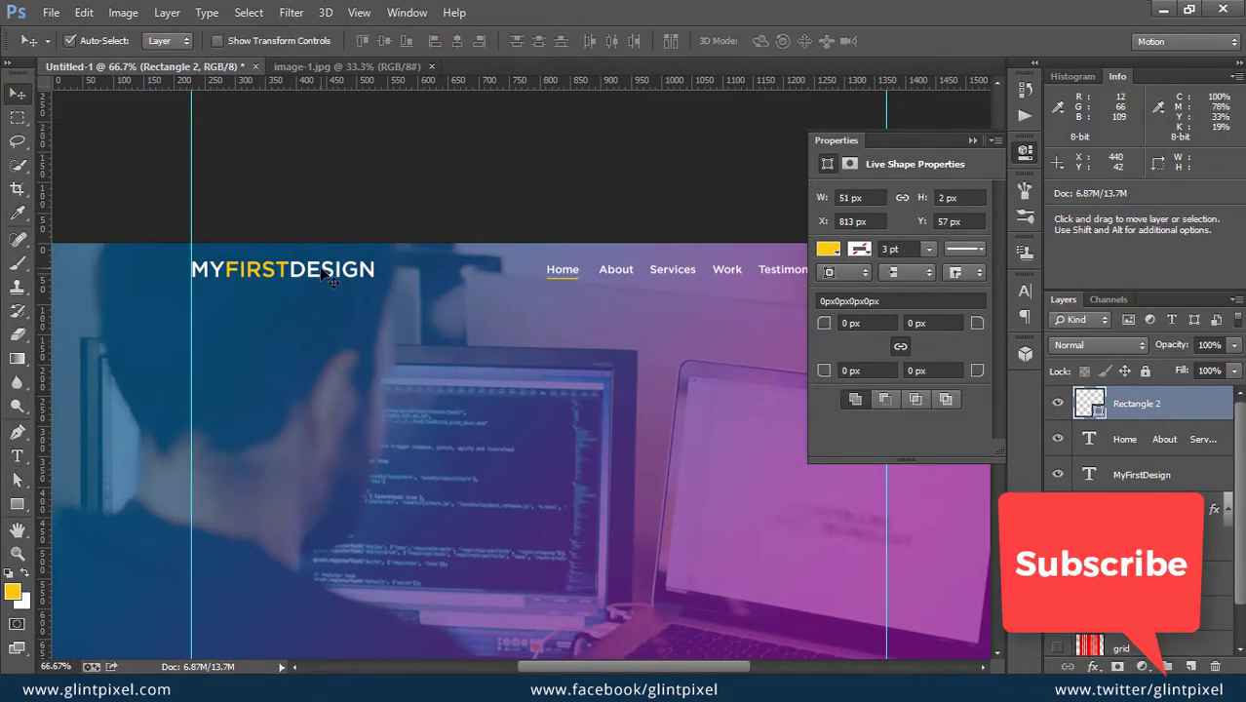
left_click_drag(325, 278, 576, 464)
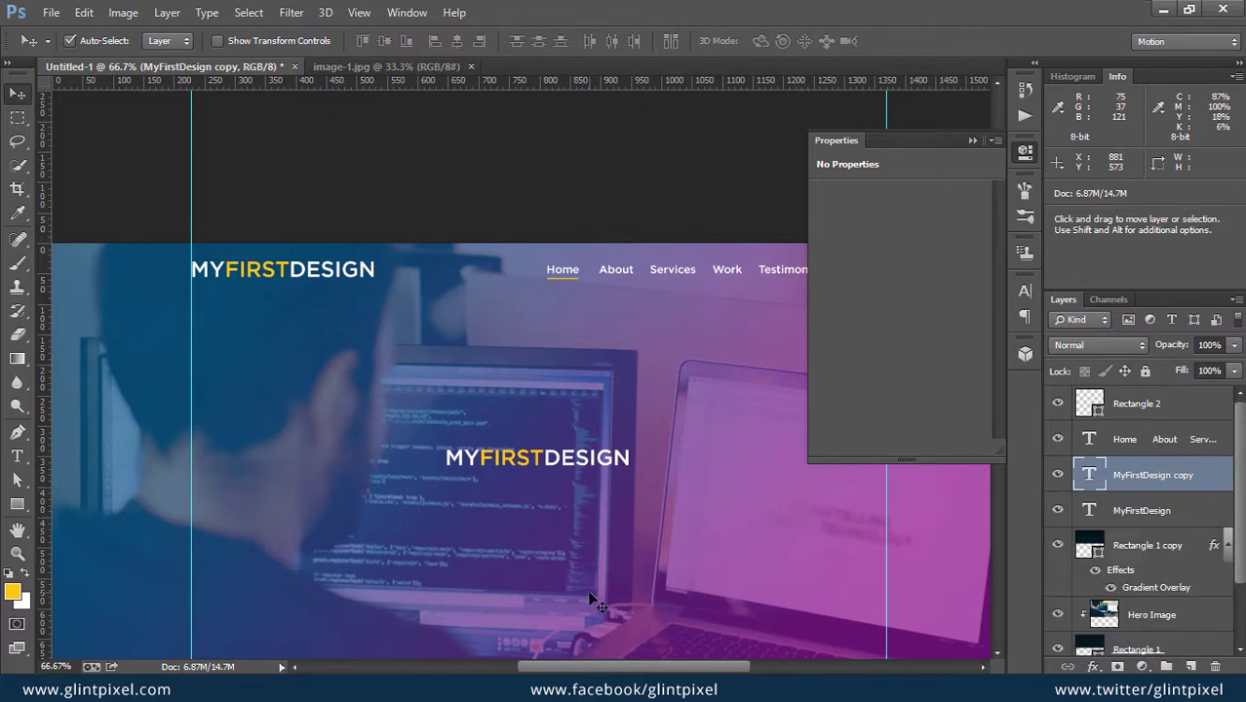
key("ctrl+t")
left_click_drag(634, 473, 726, 483)
key("Return")
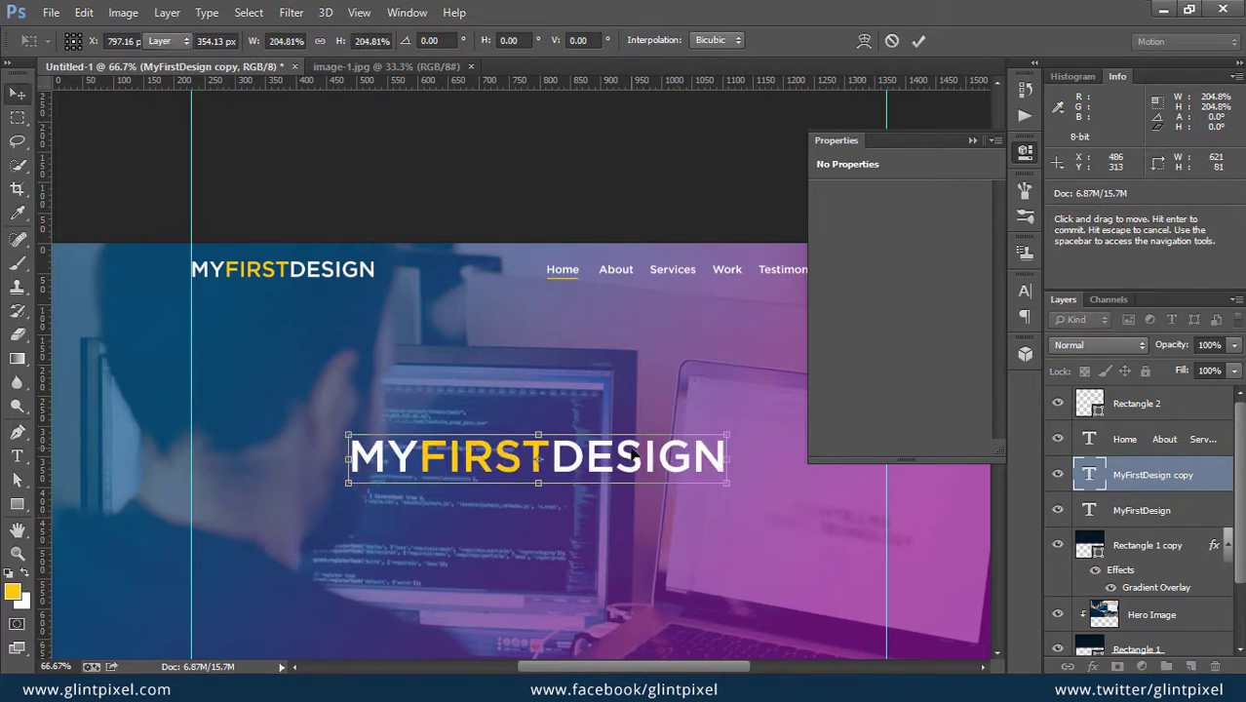
- Retype the copy as 'BEST SERVICE PROVIDER IN THE WORLD' and shrink it slightly
key("t")
left_click_drag(585, 458, 225, 487)
key("ctrl+a")
type("BEST SERVOCE")
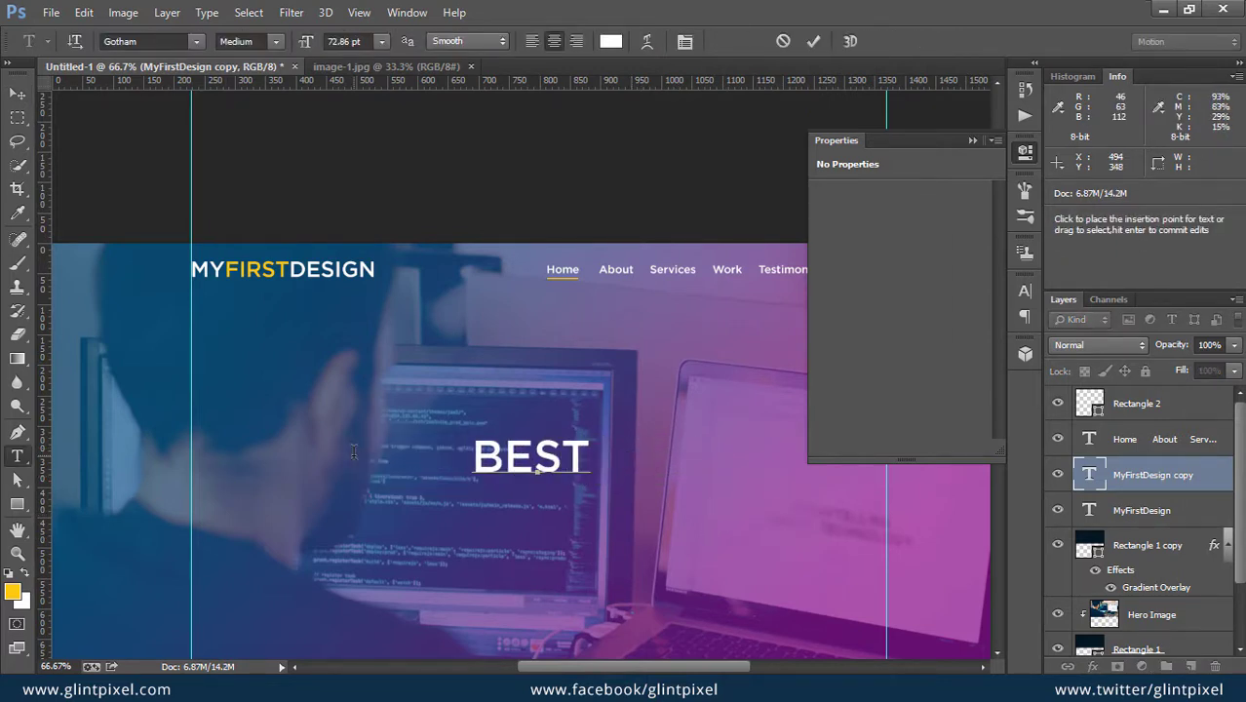
key("BackSpace")
key("BackSpace")
key("BackSpace")
type("ICE PROVID")
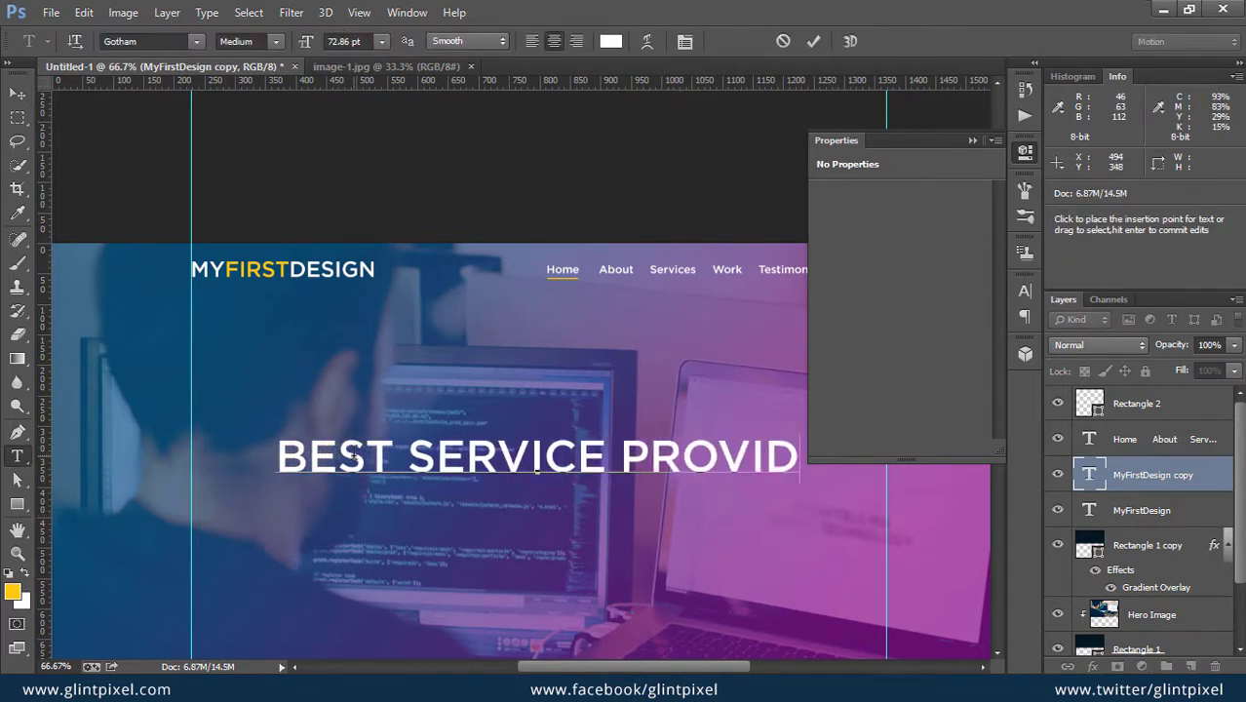
type("ER IN THE WORLD")
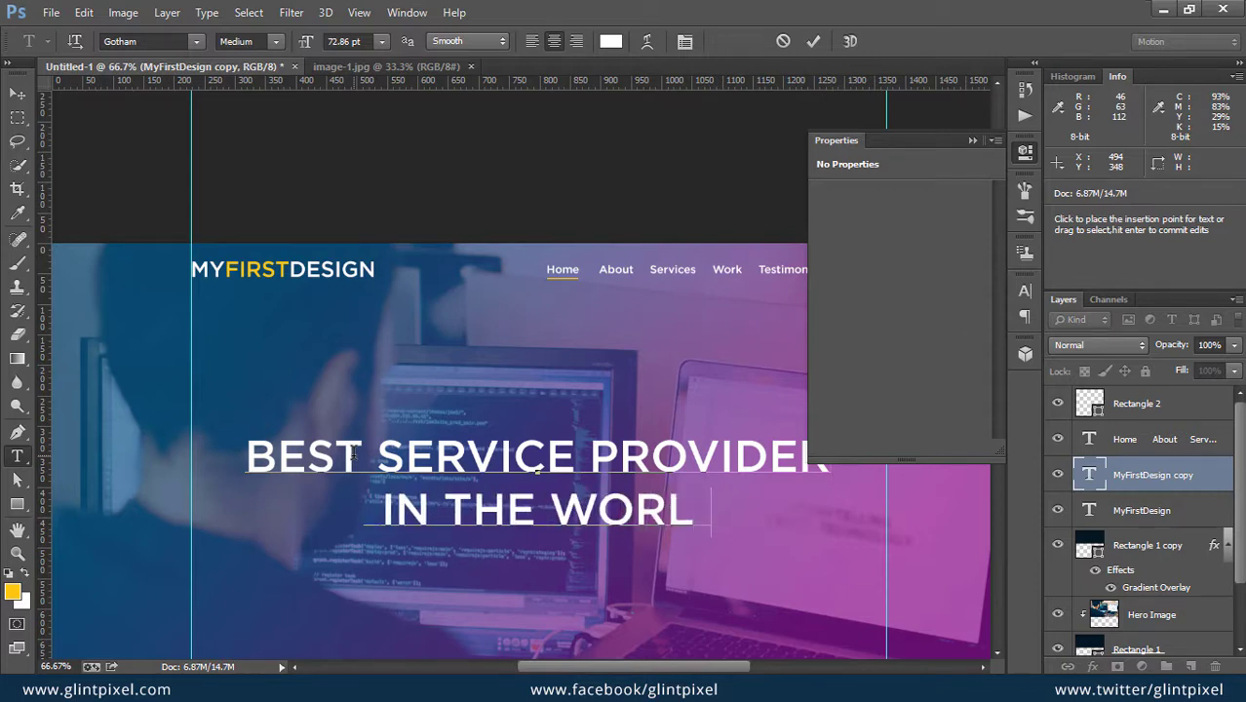
key("ctrl+Return")
key("ctrl+t")
left_click_drag(818, 373, 784, 376)
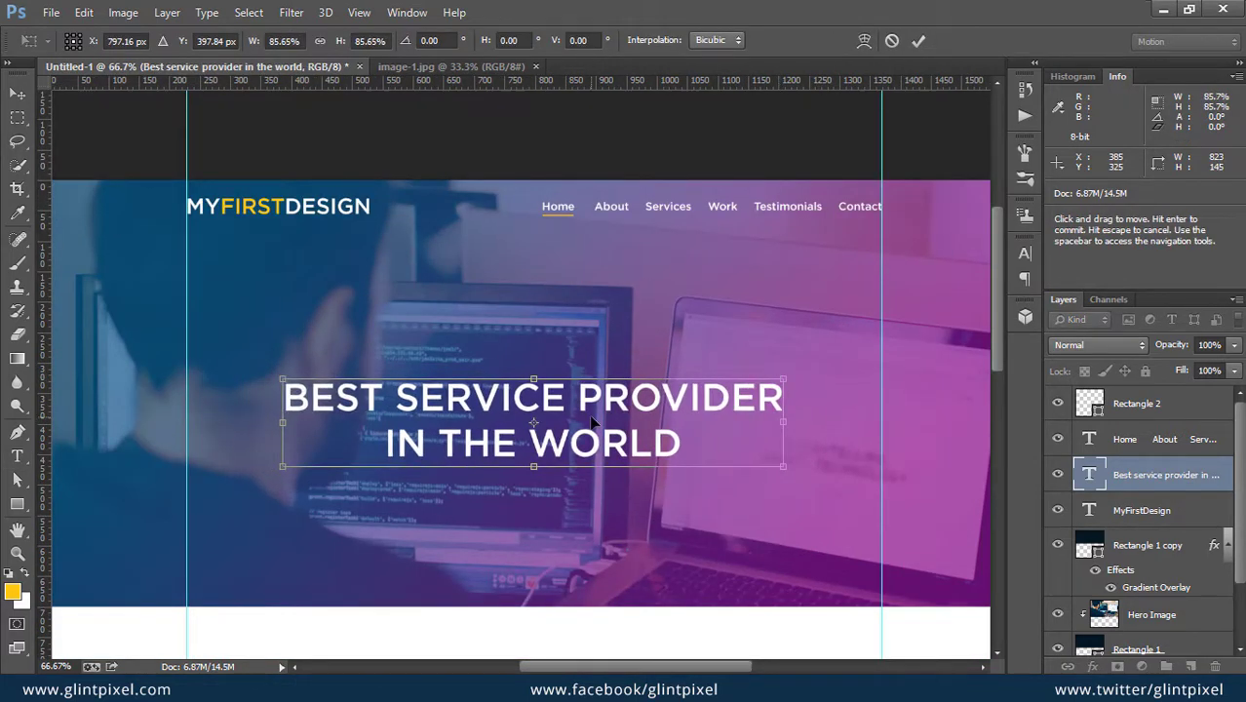
key("Return")
- Apply the Black font weight to the whole headline
double_click(1090, 474)
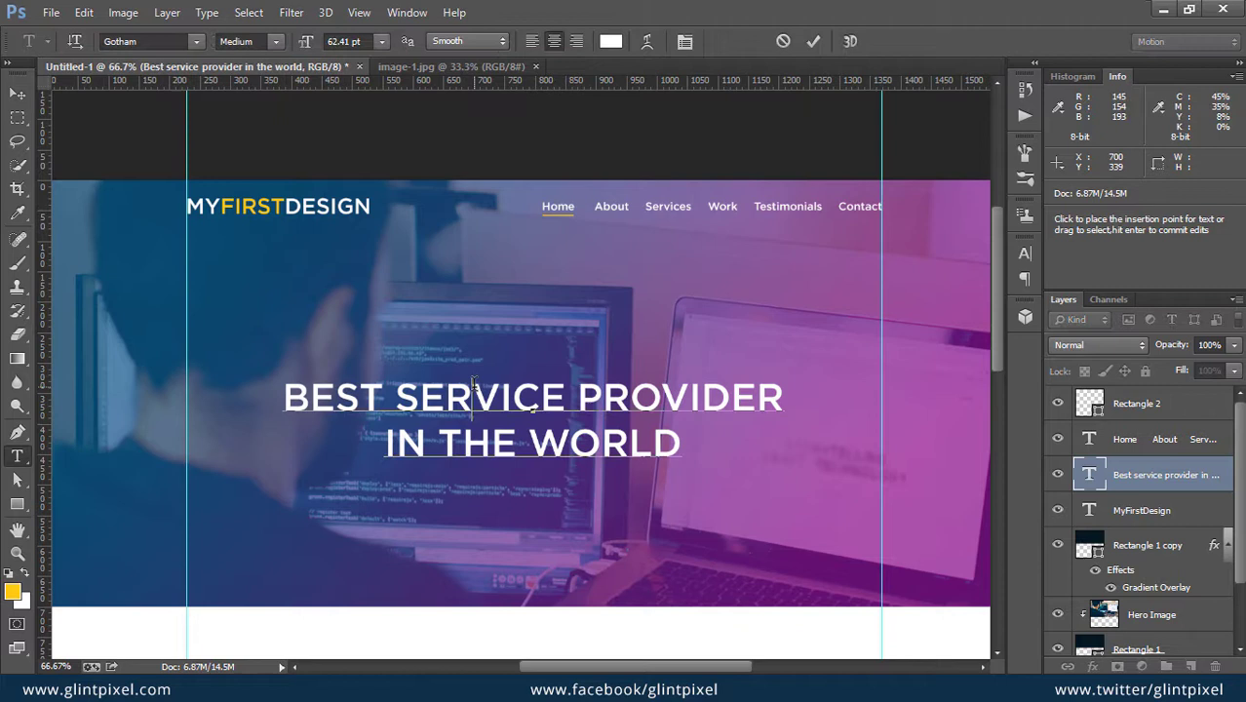
left_click(249, 41)
left_click(287, 235)
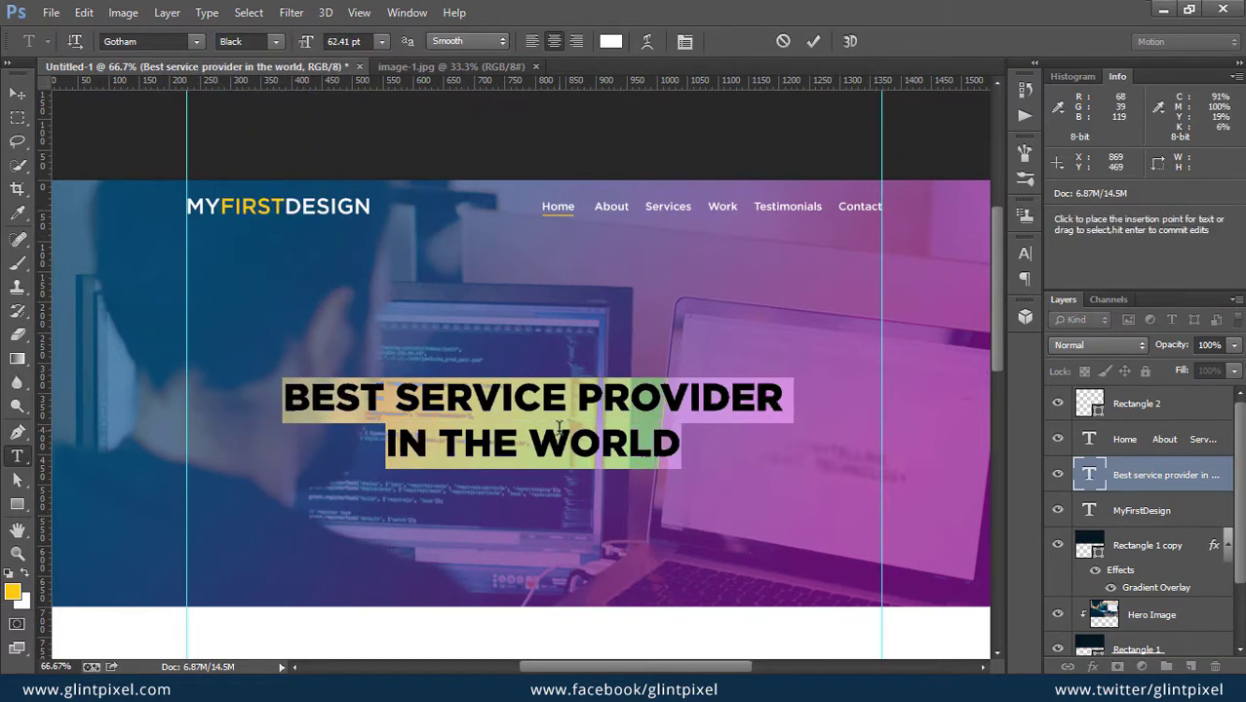
left_click(570, 447)
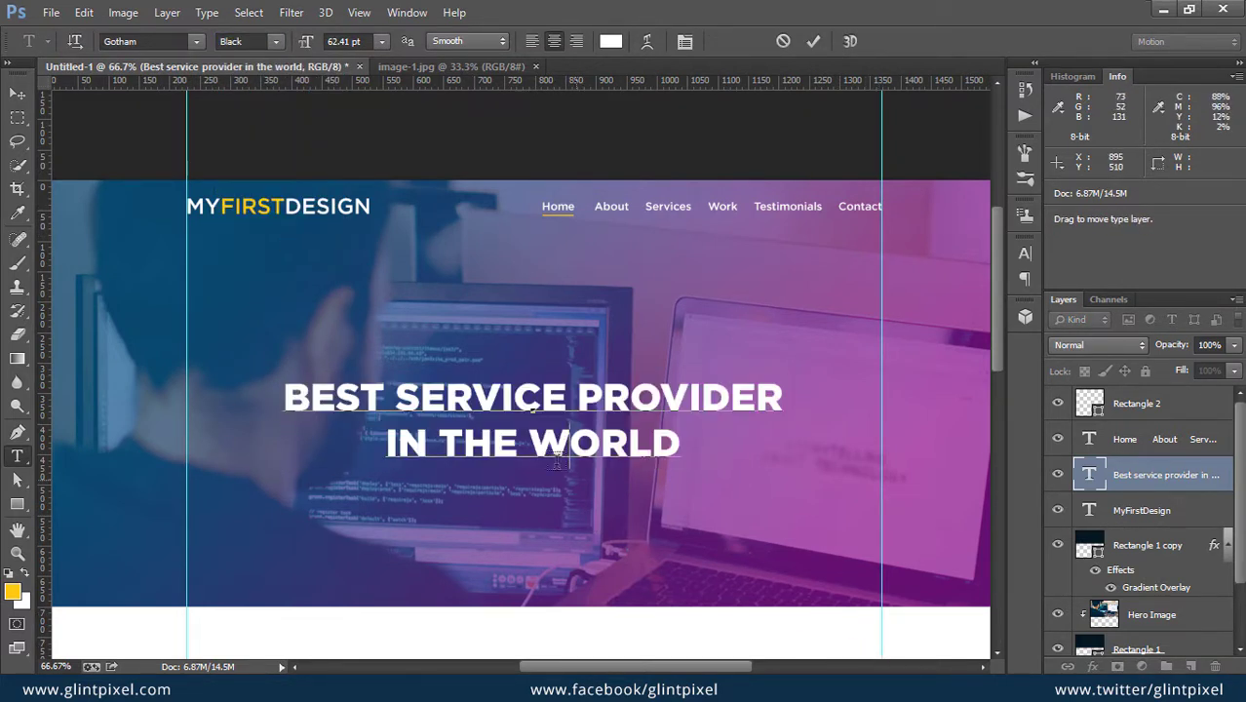
key("ctrl+a")
left_click(258, 41)
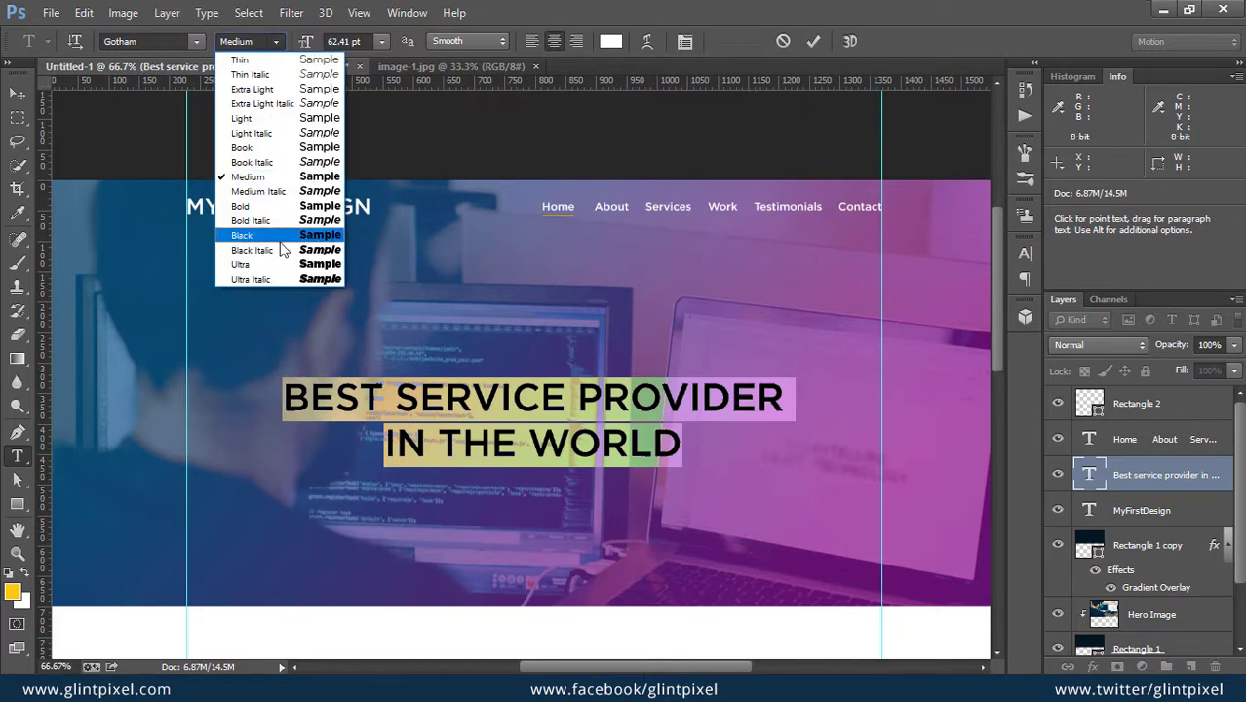
left_click(280, 241)
left_click(463, 444)
left_click(18, 92)
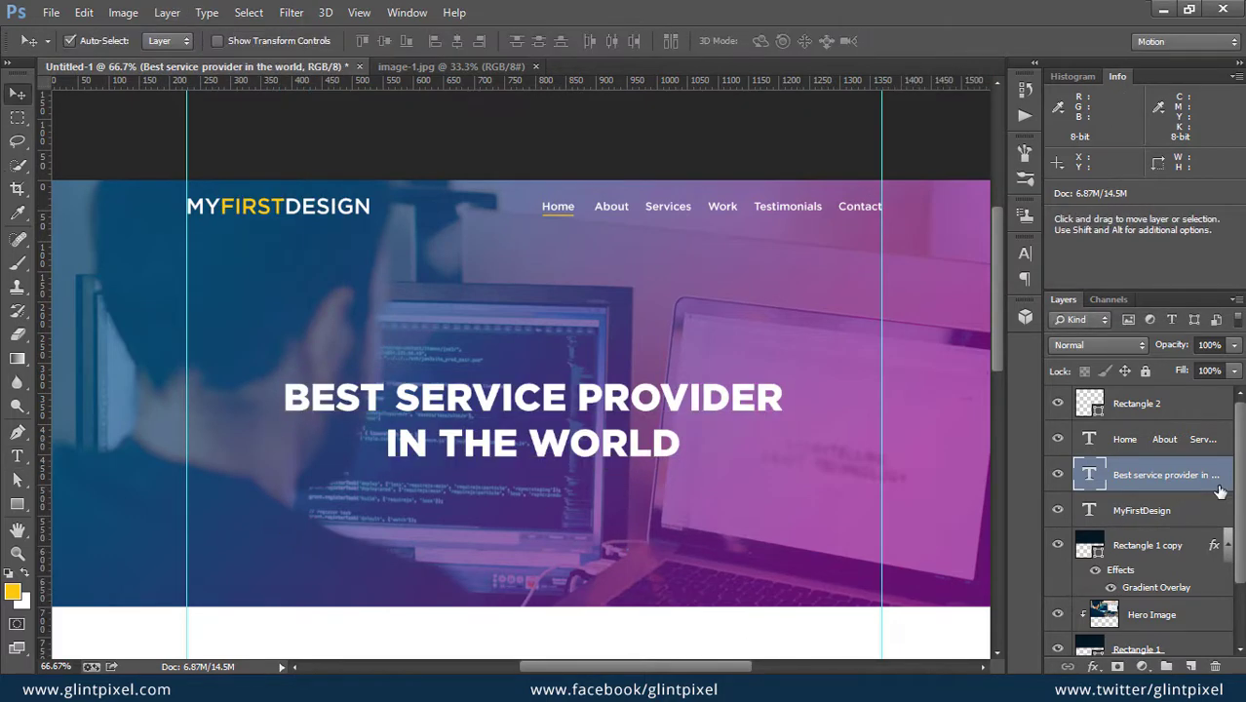
- Add a Drop Shadow to the headline, adjusting distance and size and lowering opacity to 46%
double_click(1215, 492)
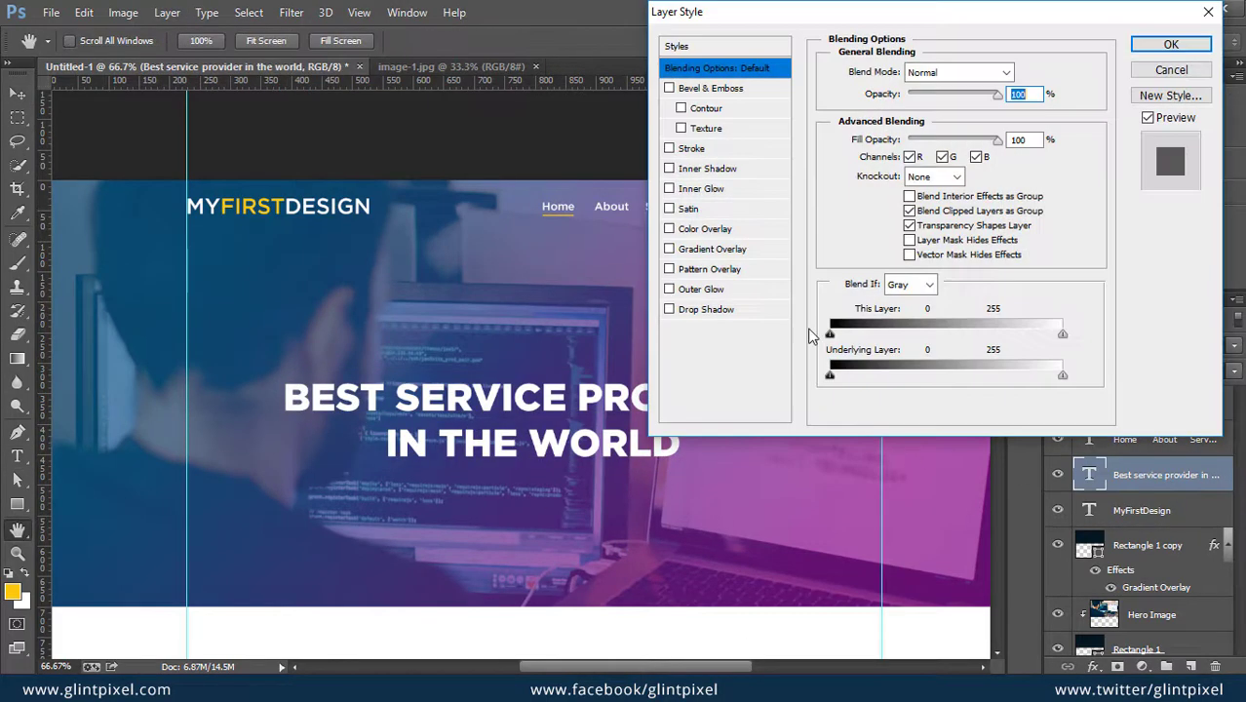
left_click(734, 310)
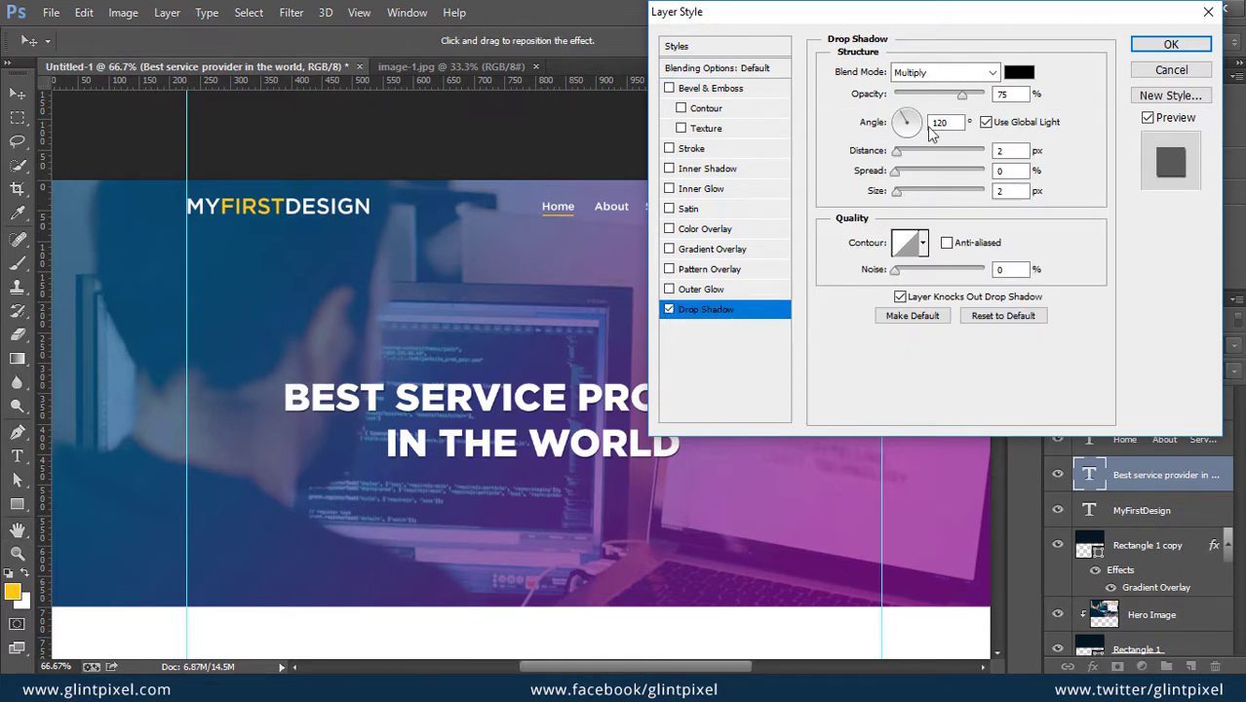
left_click_drag(897, 152, 889, 151)
left_click_drag(905, 195, 909, 193)
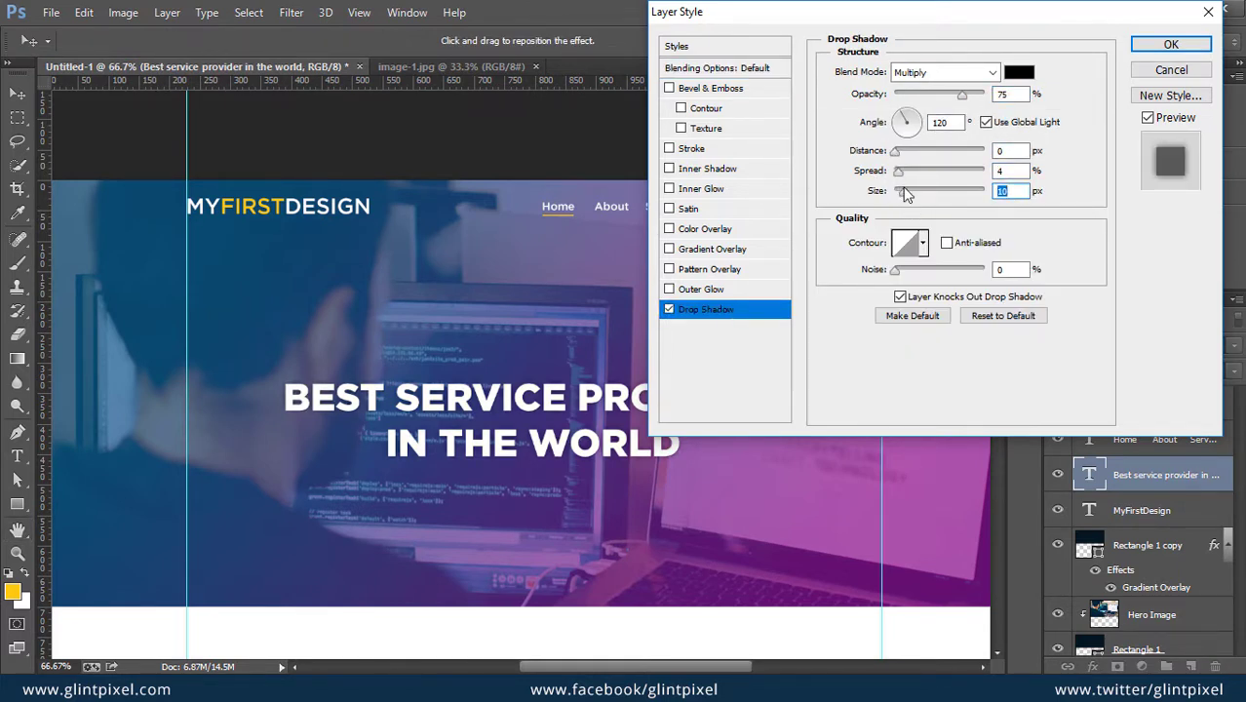
left_click_drag(962, 95, 938, 100)
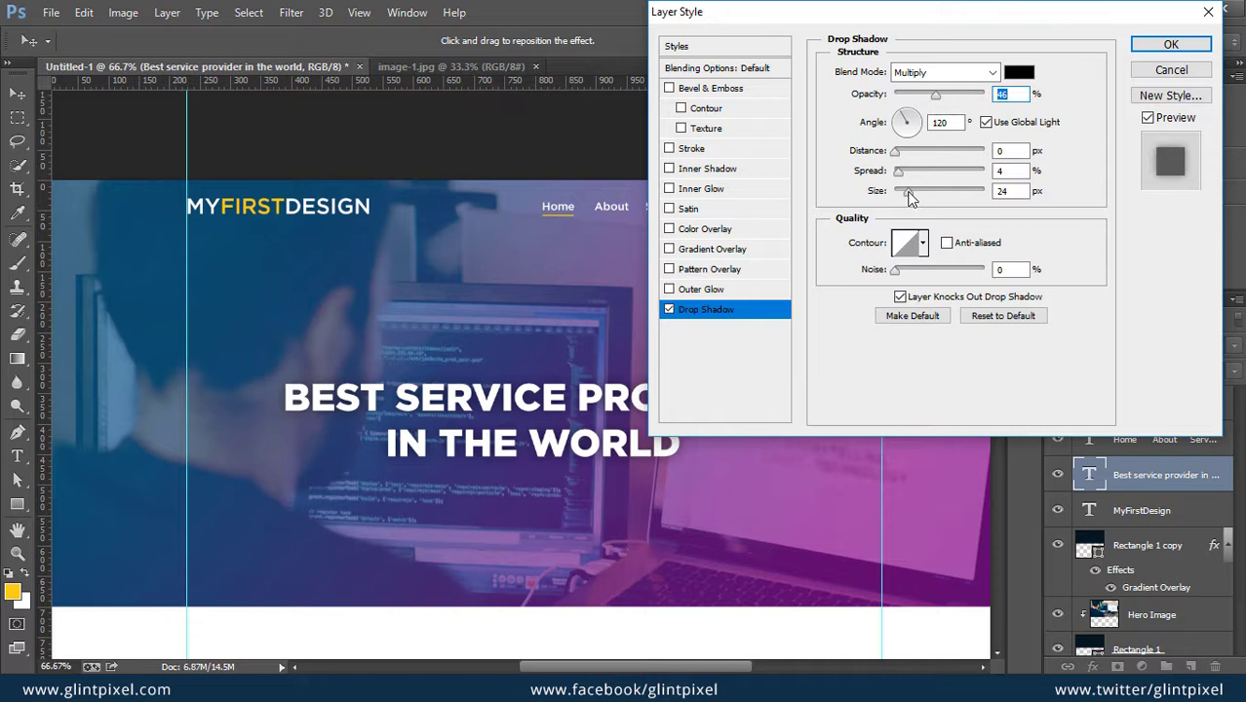
key("shift+Tab")
- Set the shadow spread to 6 and distance to 2, then apply the style
type("6")
key("shift+Tab")
type("2")
key("Return")
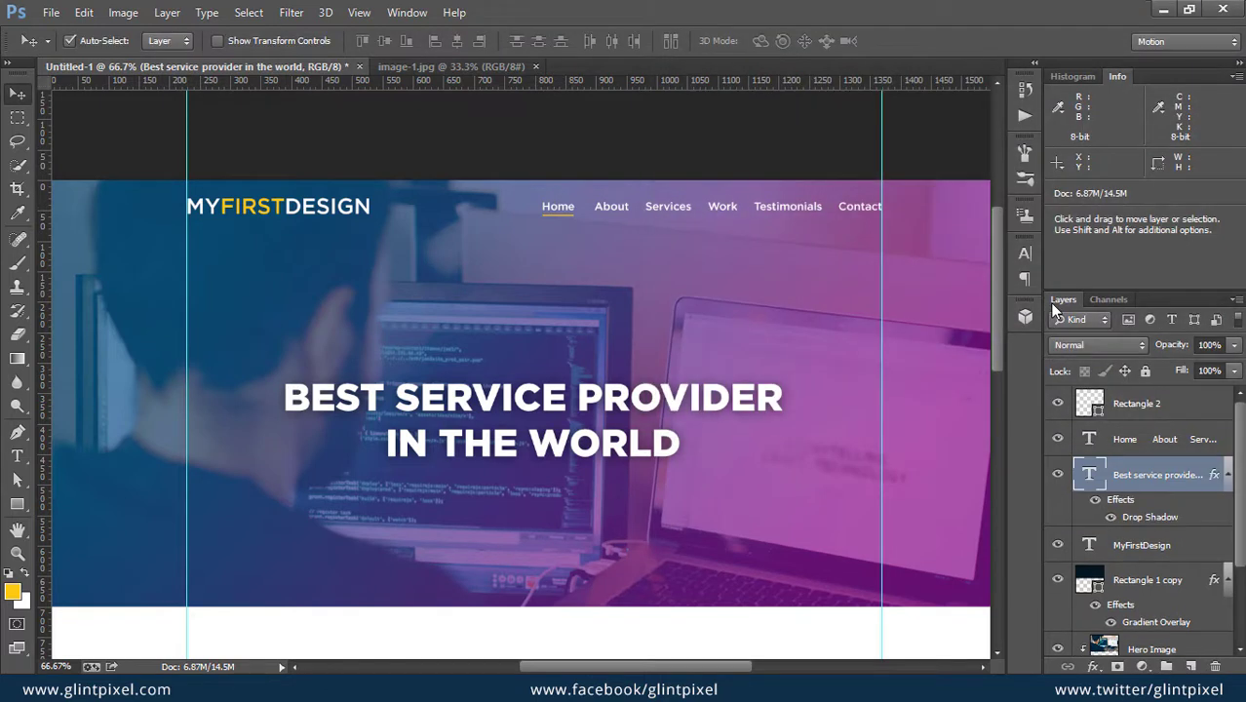
- Rewrap the headline as 'BEST SERVICE' over 'PROVIDER IN THE WORLD'
key("t")
left_click(573, 398)
key("Return")
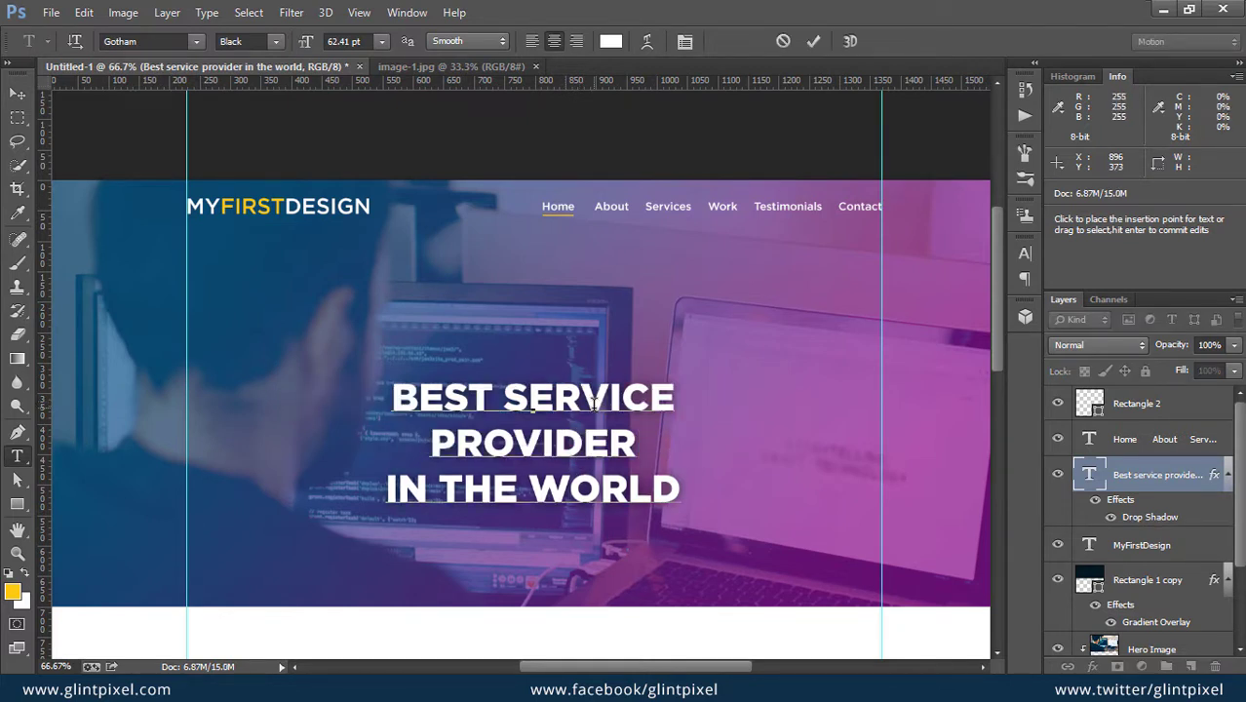
key("End")
key("Delete")
key("ctrl+Return")
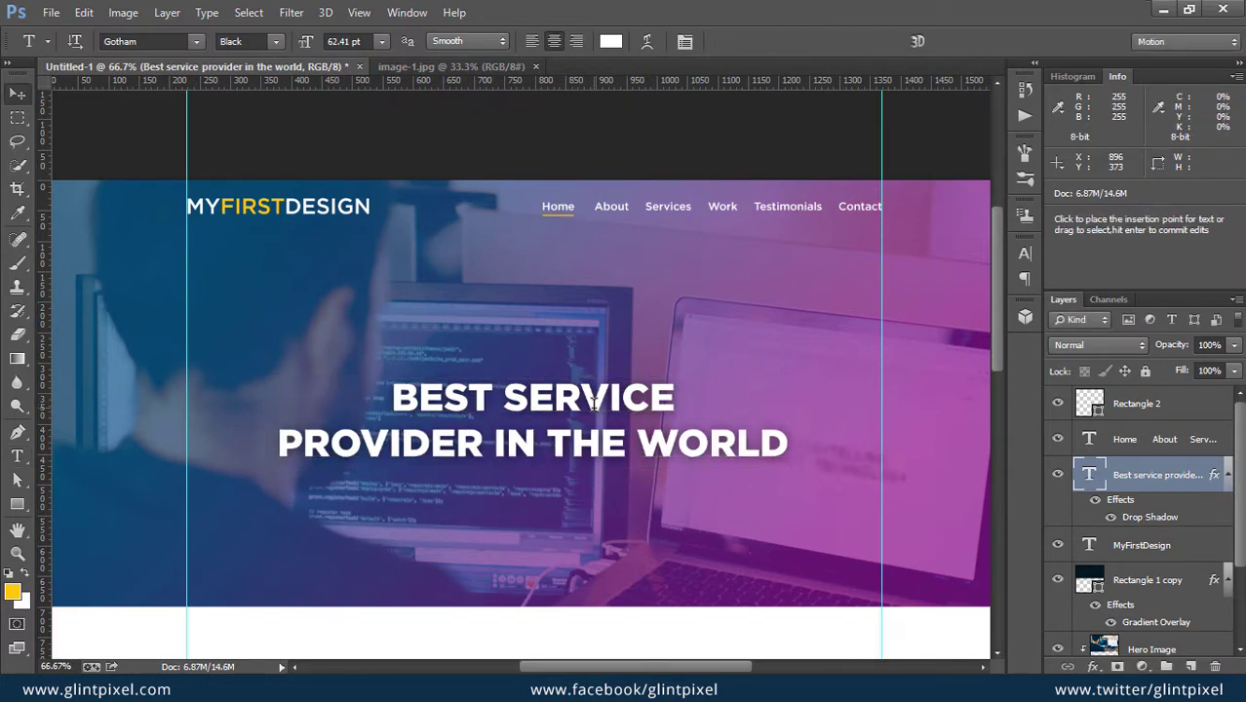
key("v")
- Hide the panels to preview the design, then bring them back
key("u")
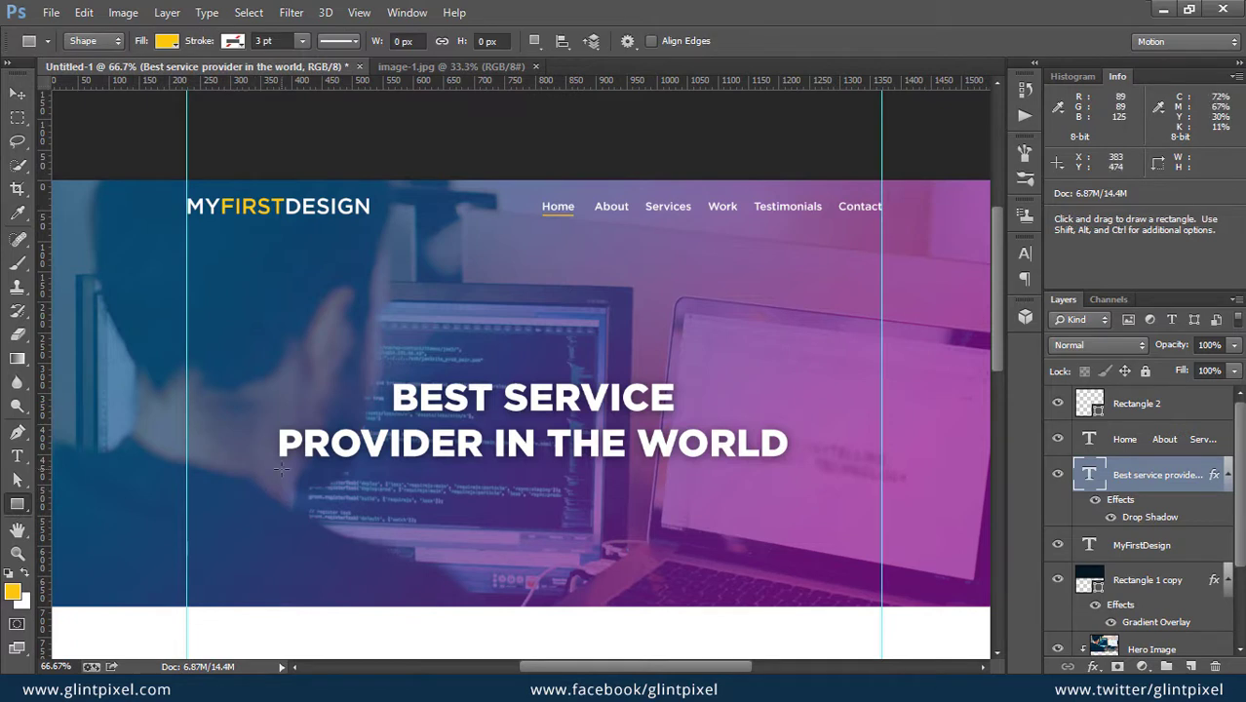
key("Tab")
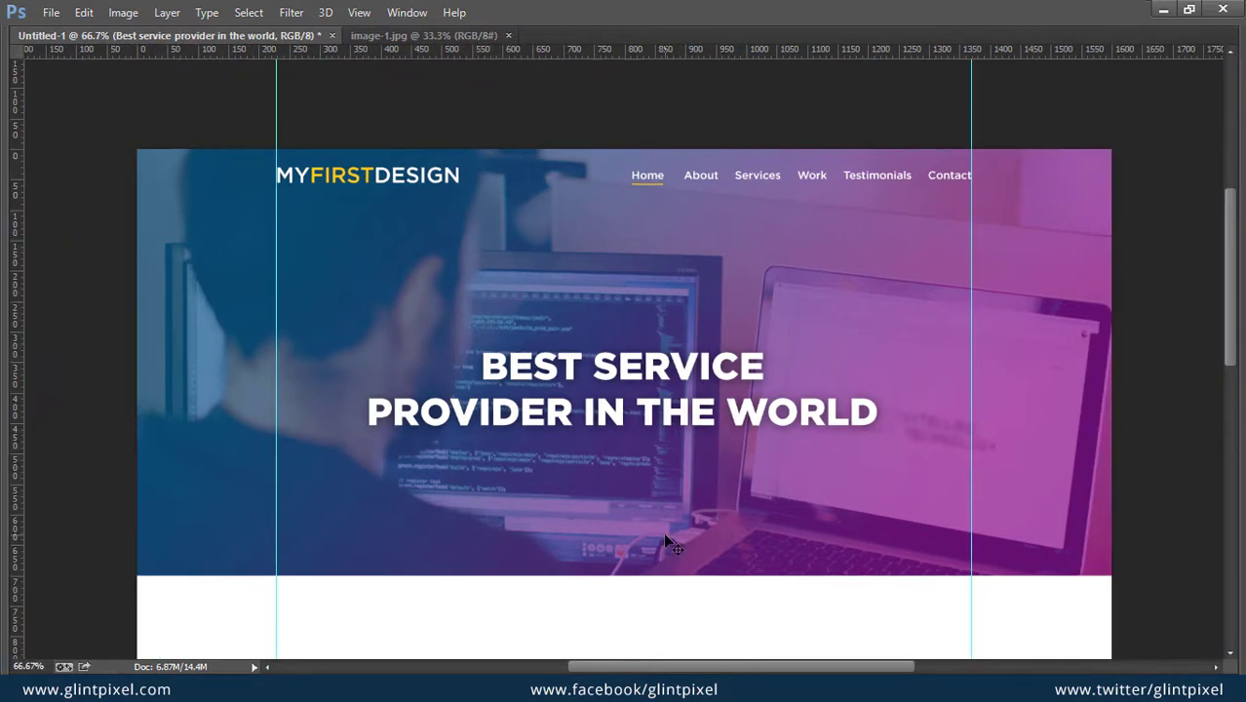
left_click_drag(679, 518, 678, 498)
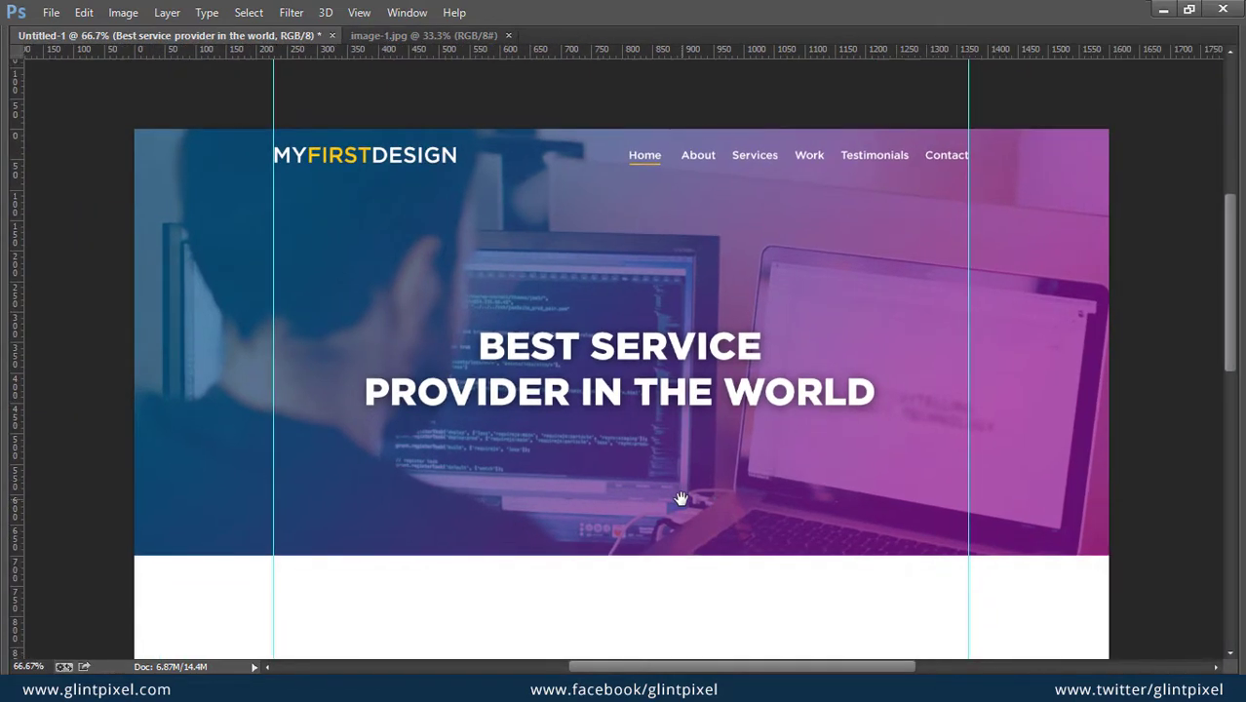
key("Tab")
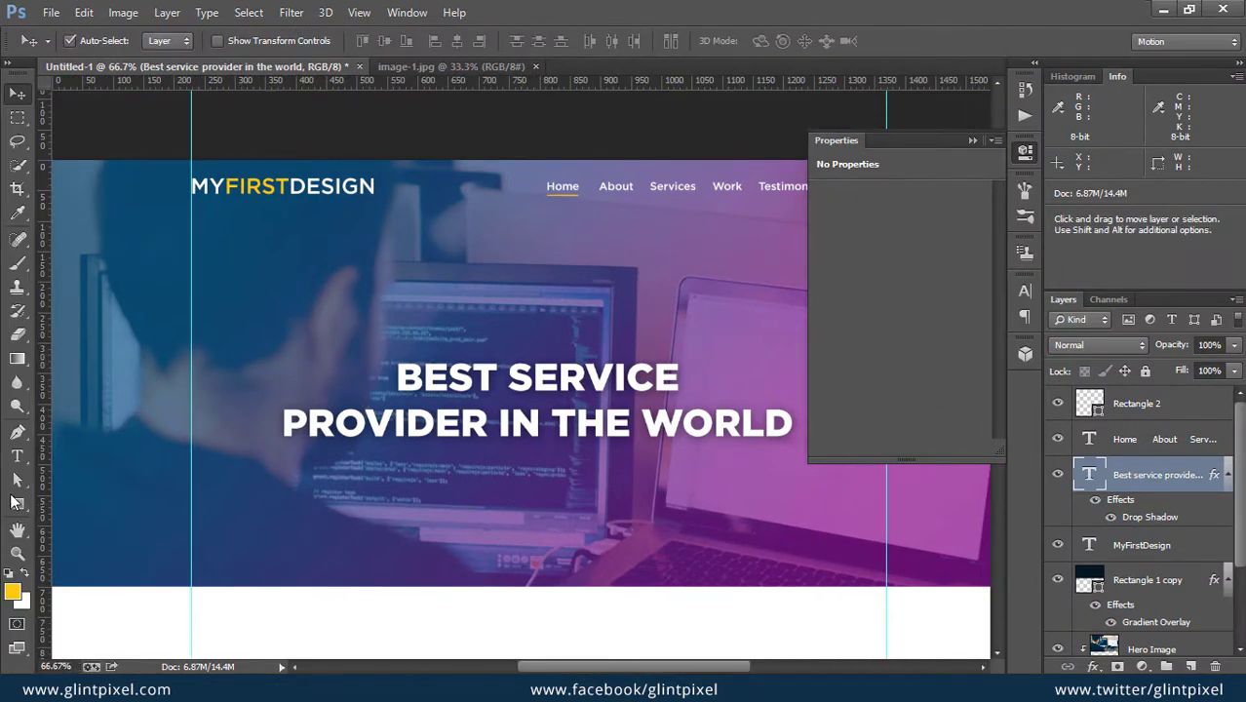
- Draw a circle near the bottom of the hero with the Ellipse tool
left_click(18, 505)
left_click(92, 536)
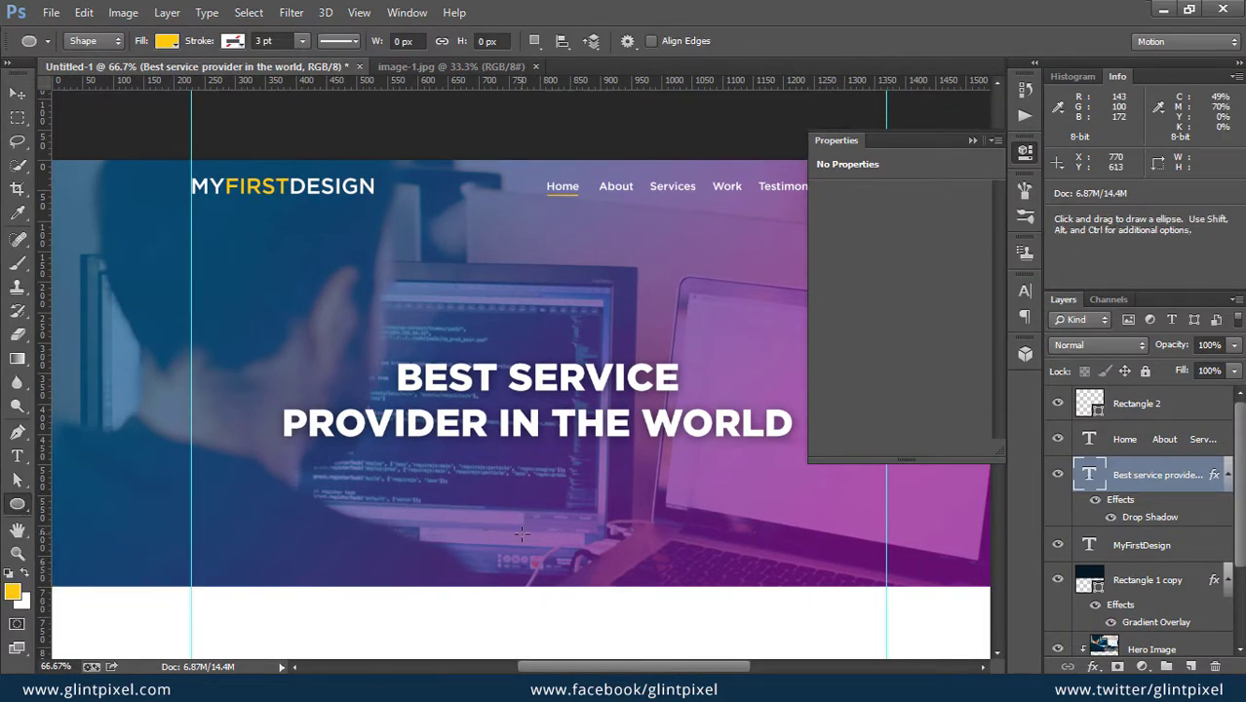
left_click_drag(516, 532, 550, 557)
- Add a vertical guide at the centre of the hero rectangle
key("v")
left_click(1154, 591)
key("ctrl+t")
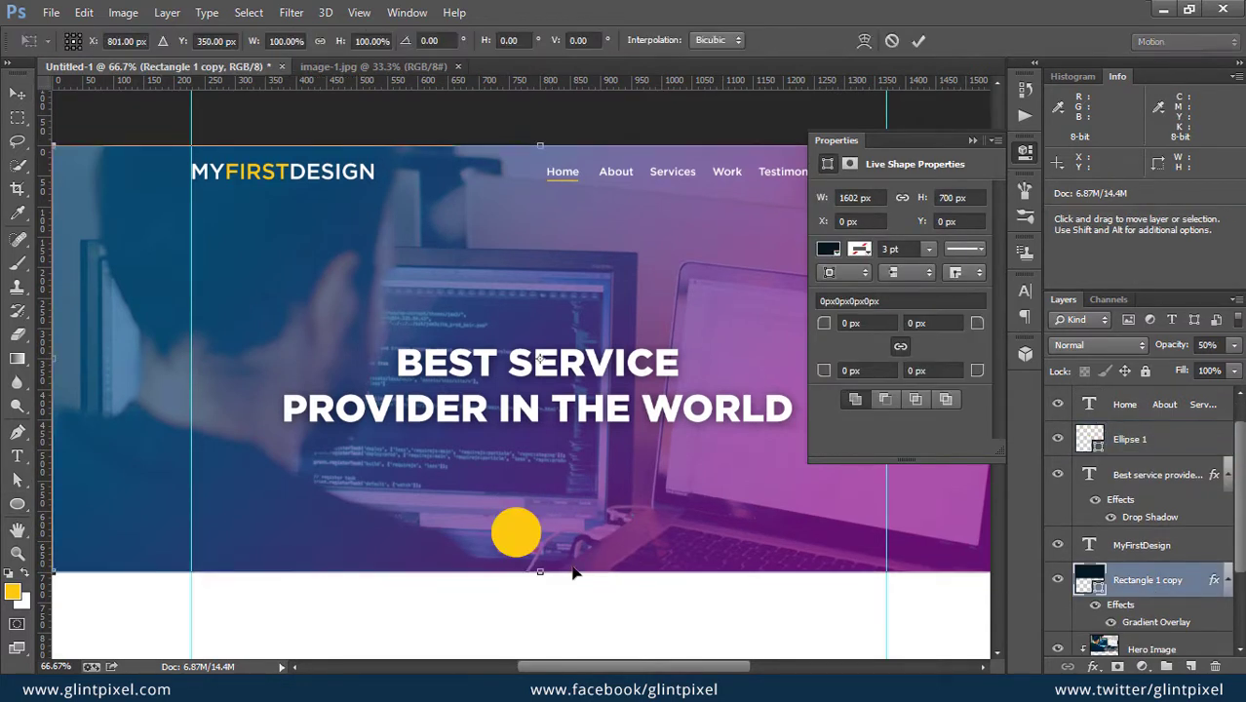
left_click_drag(41, 637, 541, 552)
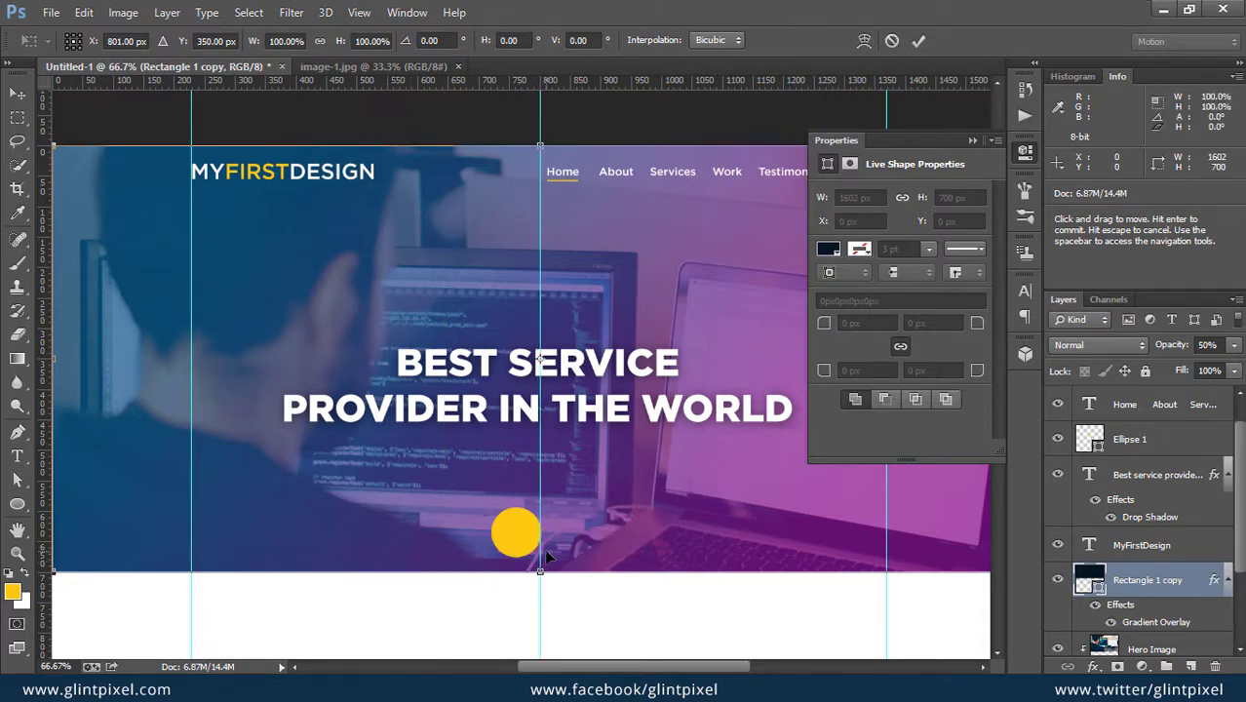
key("Return")
- Move the circle onto the centre guide and shrink it from 82 px to 63 px
left_click(519, 534)
key("ctrl+t")
key("shift+Right")
key("shift+Right")
key("shift+Right")
key("shift+Right")
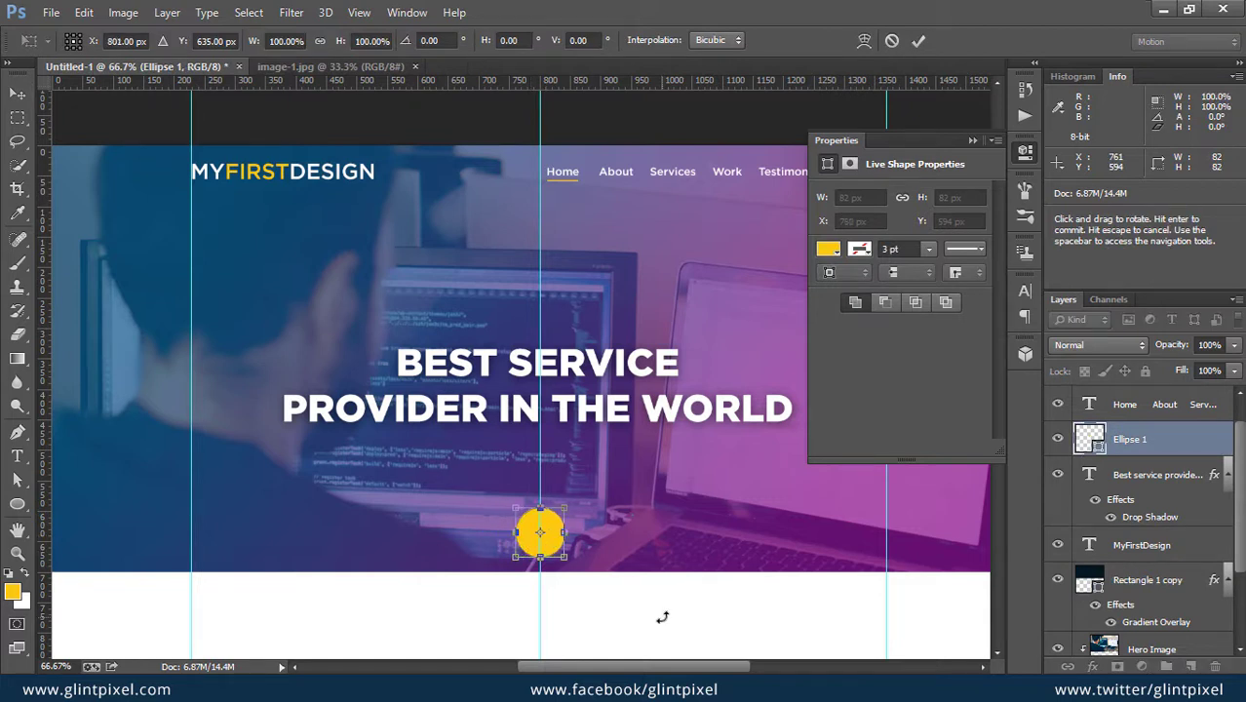
left_click_drag(566, 558, 561, 552)
key("Return")
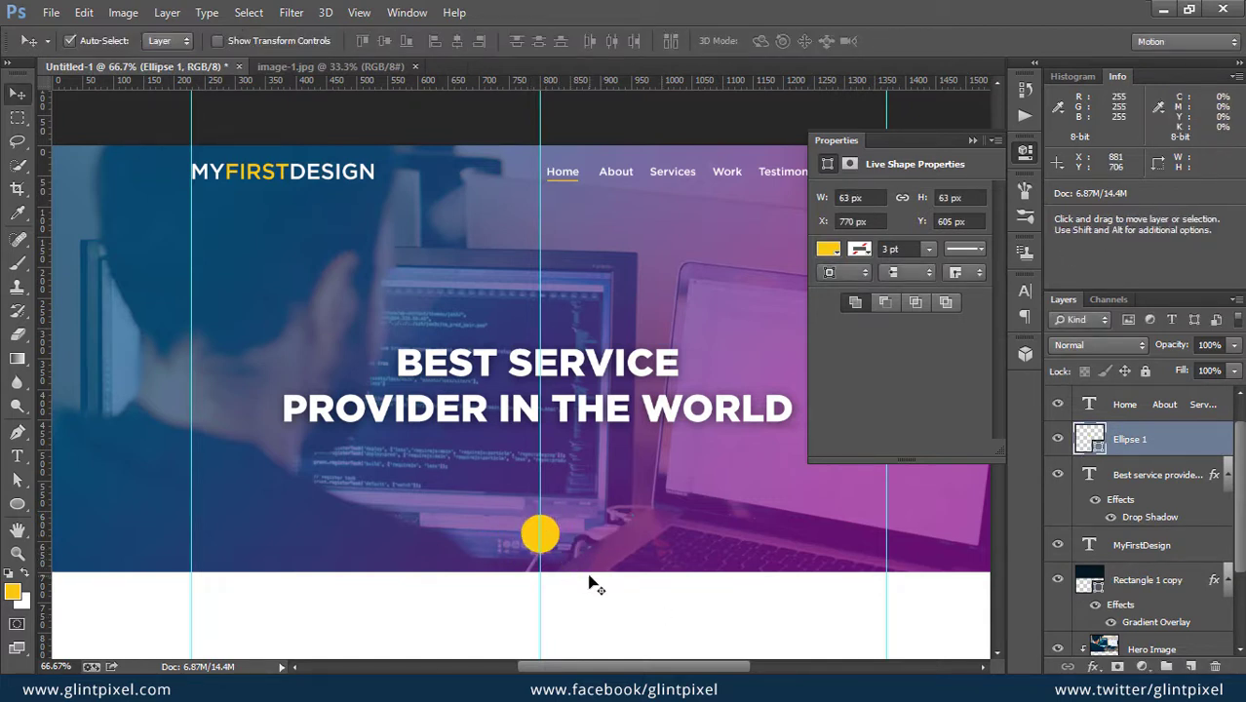
- Fill the circle with a dark purple sampled from the hero image
left_click(20, 599)
left_click(629, 475)
key("Return")
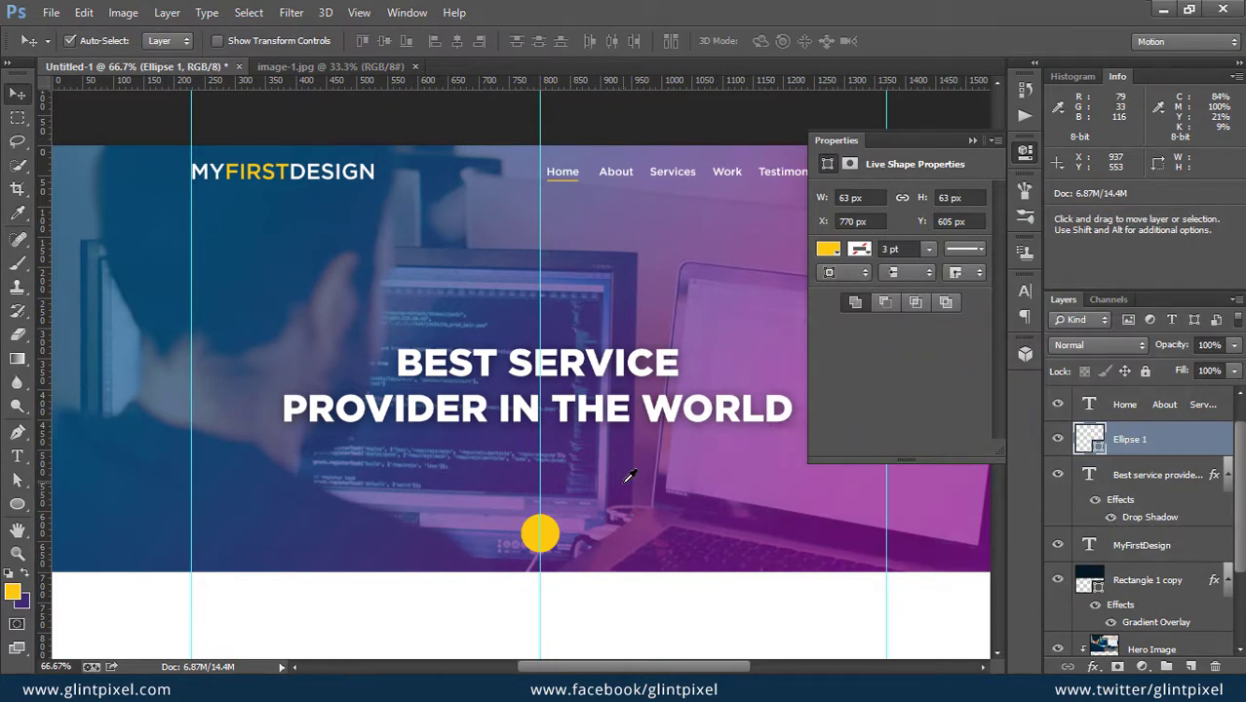
key("ctrl+BackSpace")
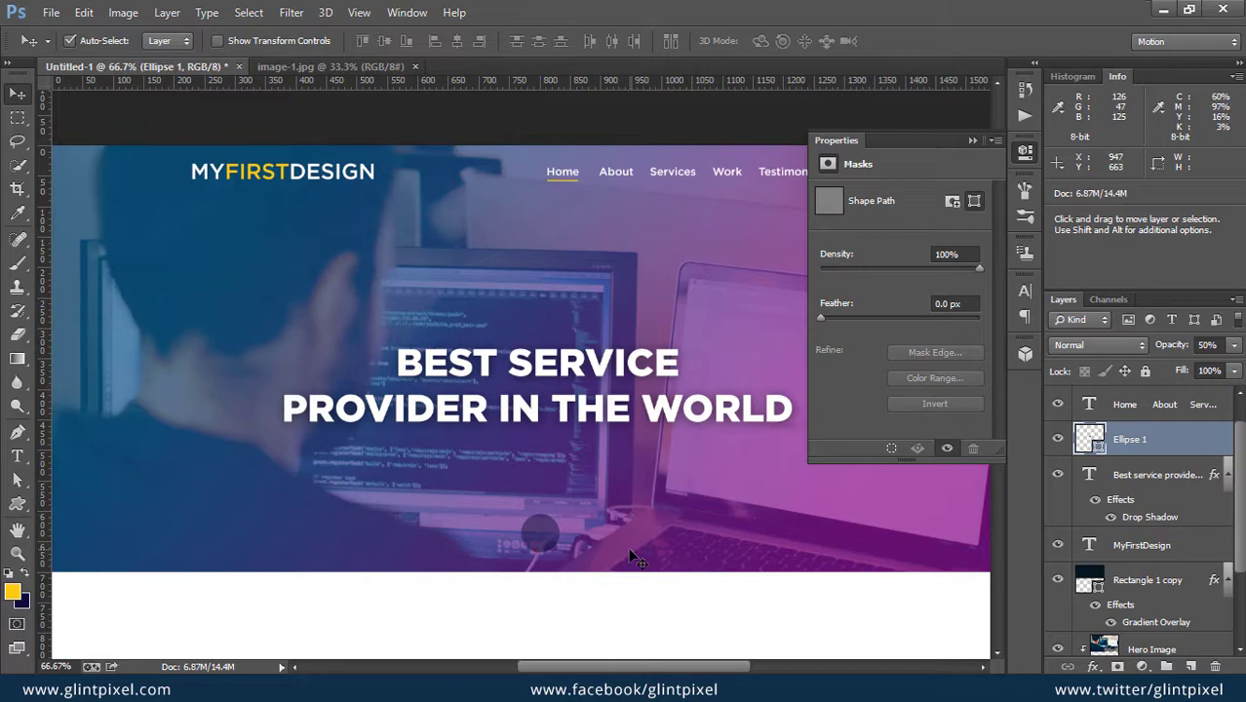
- In the Chrome Font Awesome cheatsheet, select the angle-down icon glyph
key("alt+Tab")
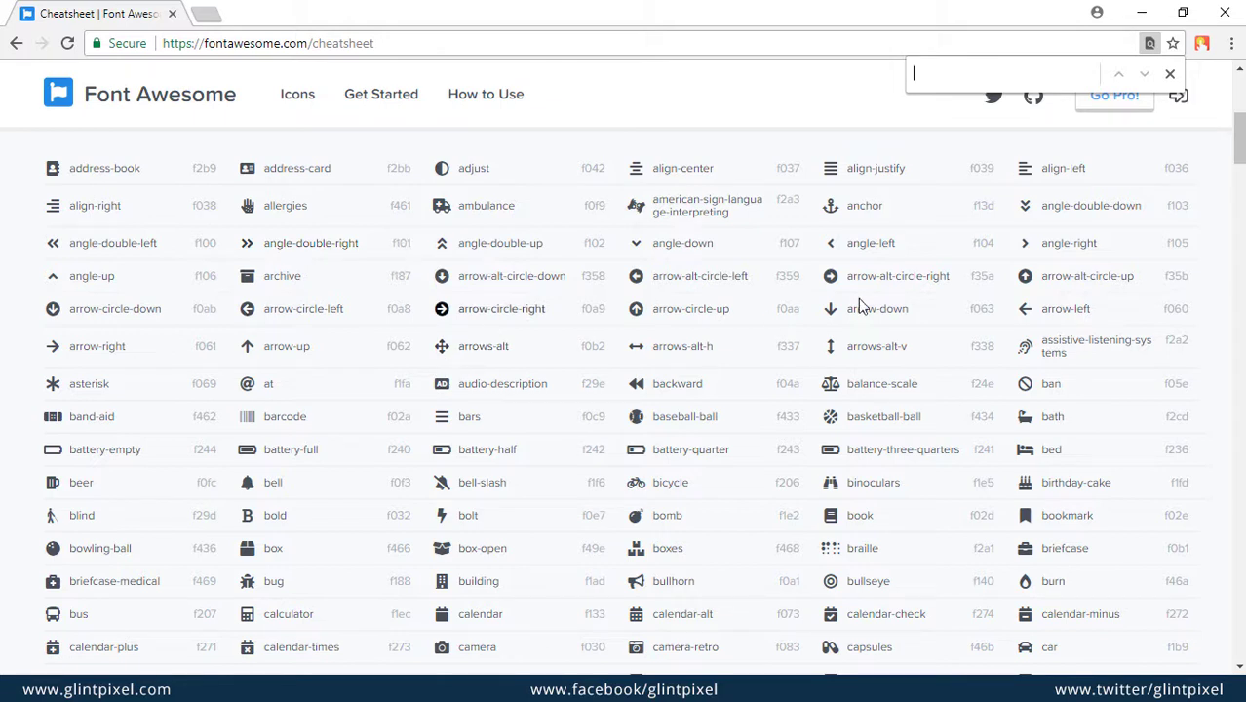
double_click(636, 245)
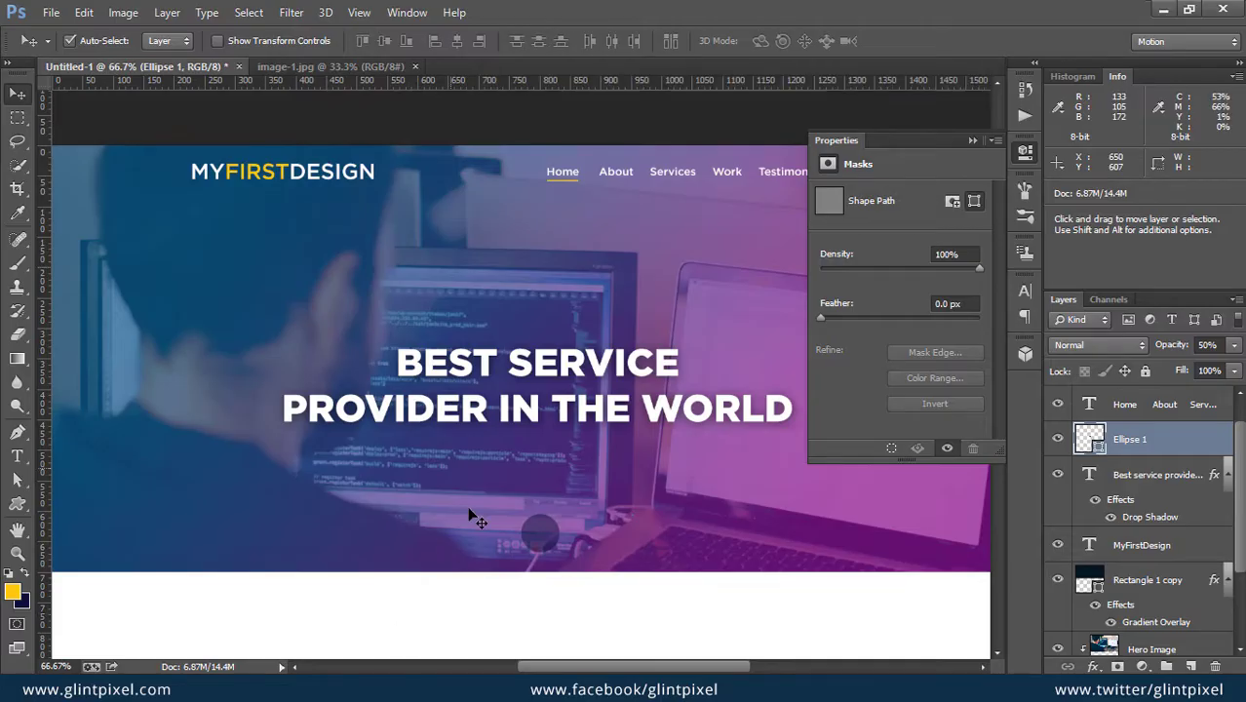
- Paste the glyph as a new text layer beside the circle and enlarge it about four times
key("t")
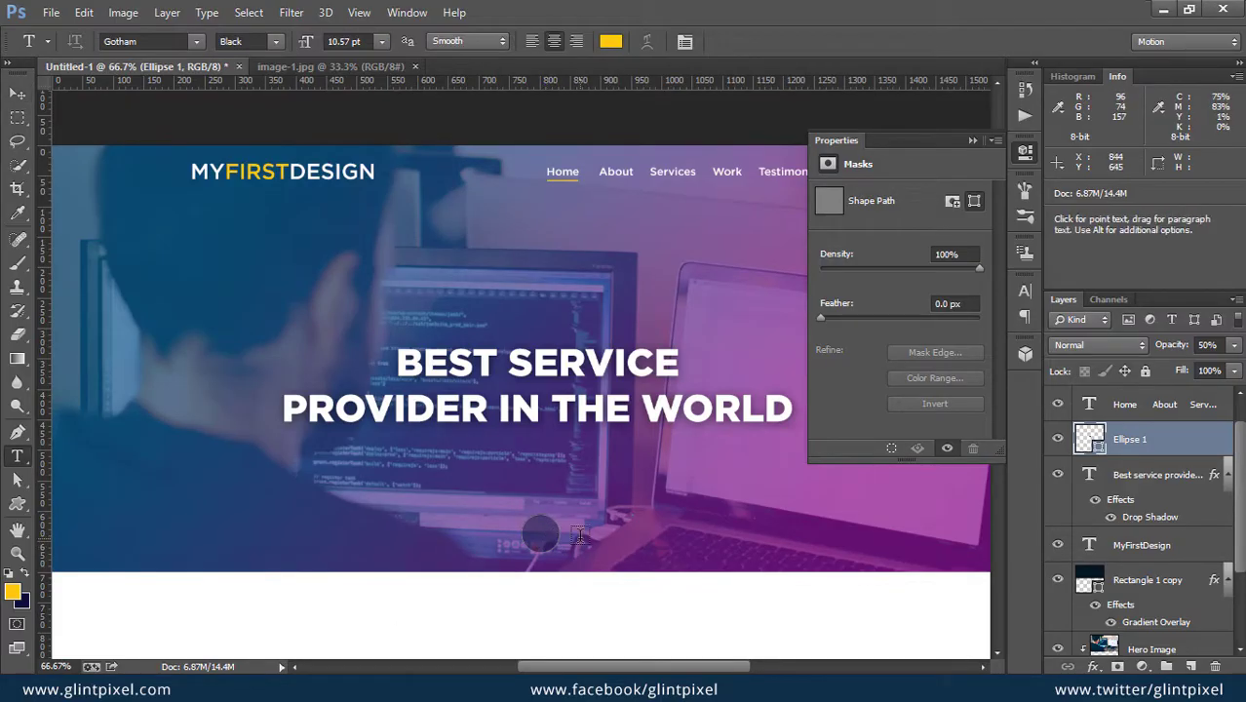
left_click(579, 534)
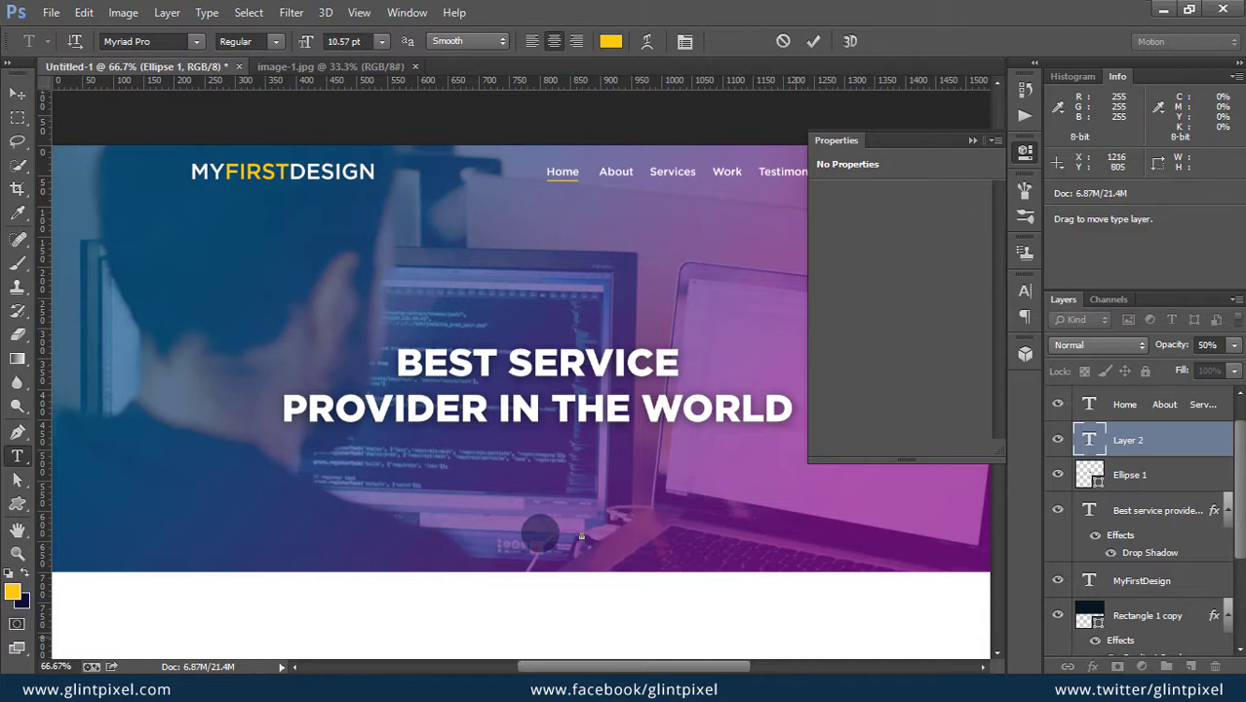
key("ctrl+v")
key("ctrl+t")
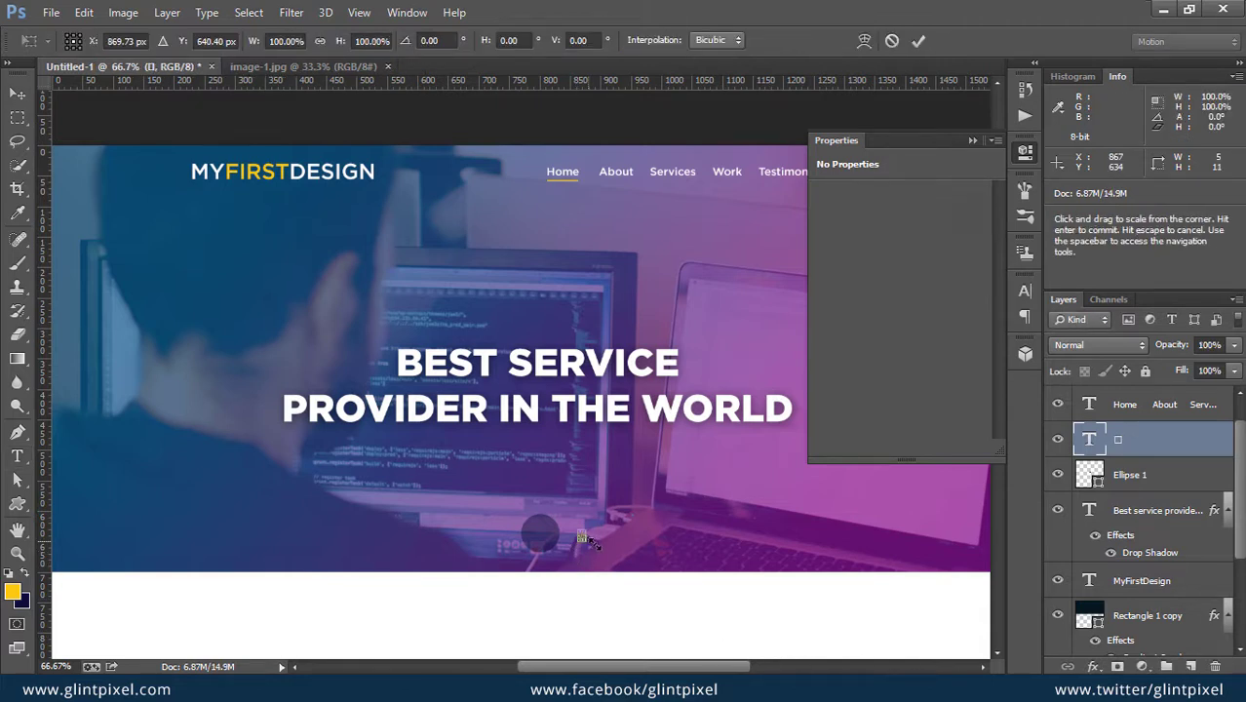
left_click_drag(593, 542, 605, 548)
key("Return")
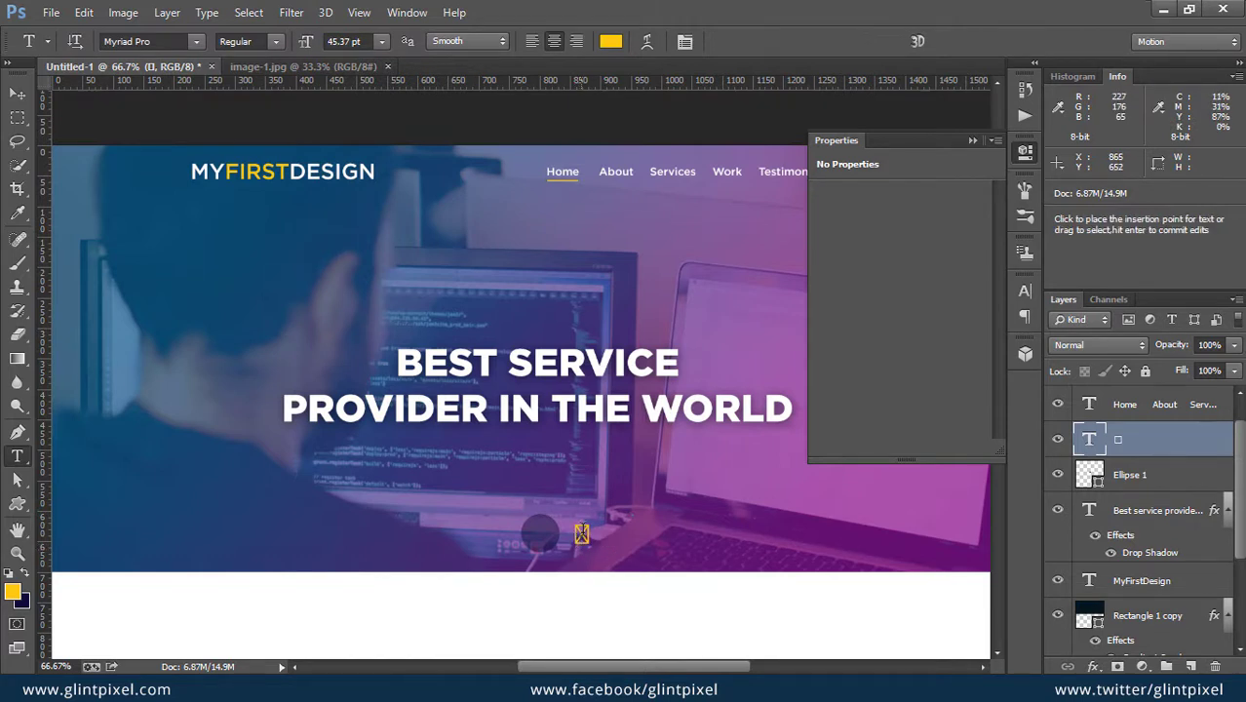
- Set the glyph's font to FontAwesome and nudge the arrow left into the circle
double_click(582, 536)
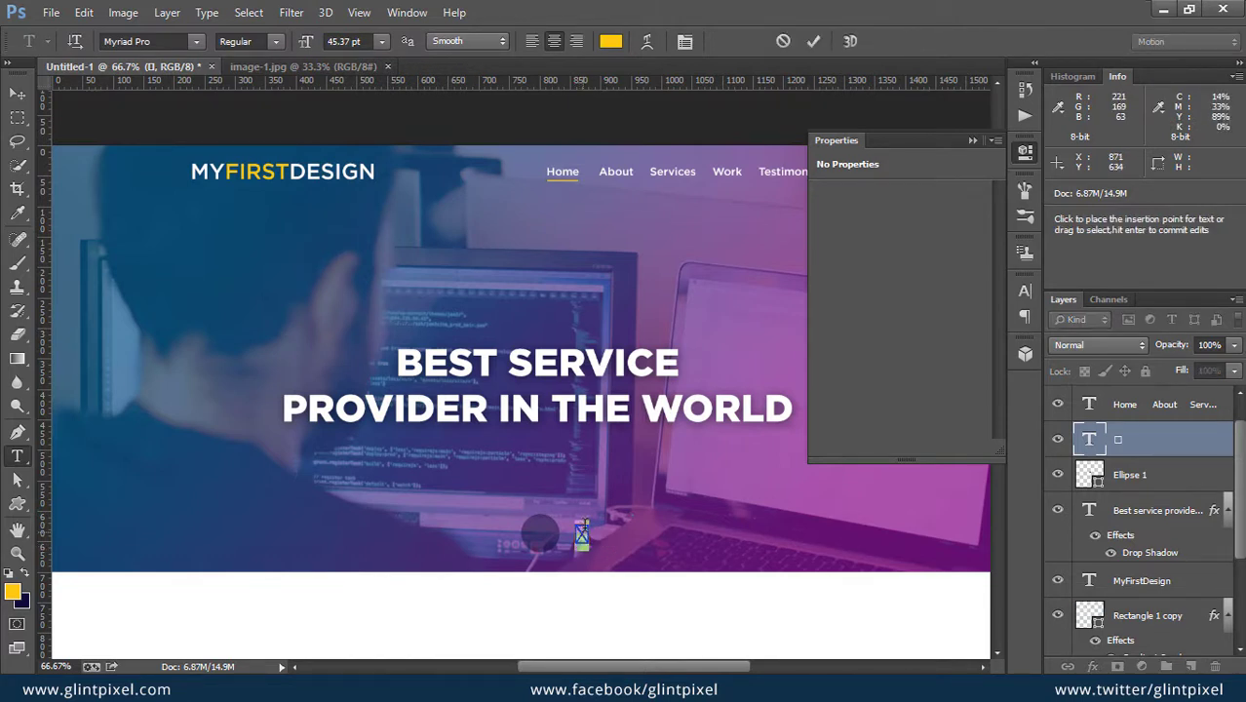
left_click(159, 41)
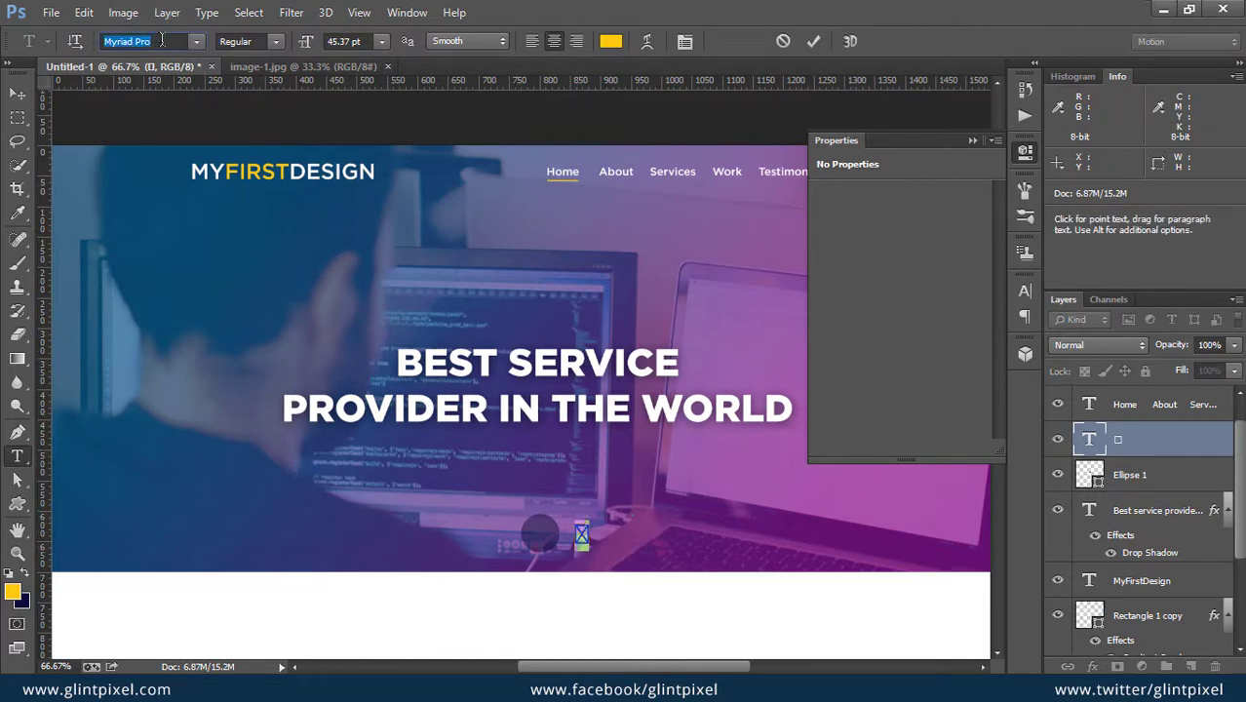
type("FontAwesome")
key("Return")
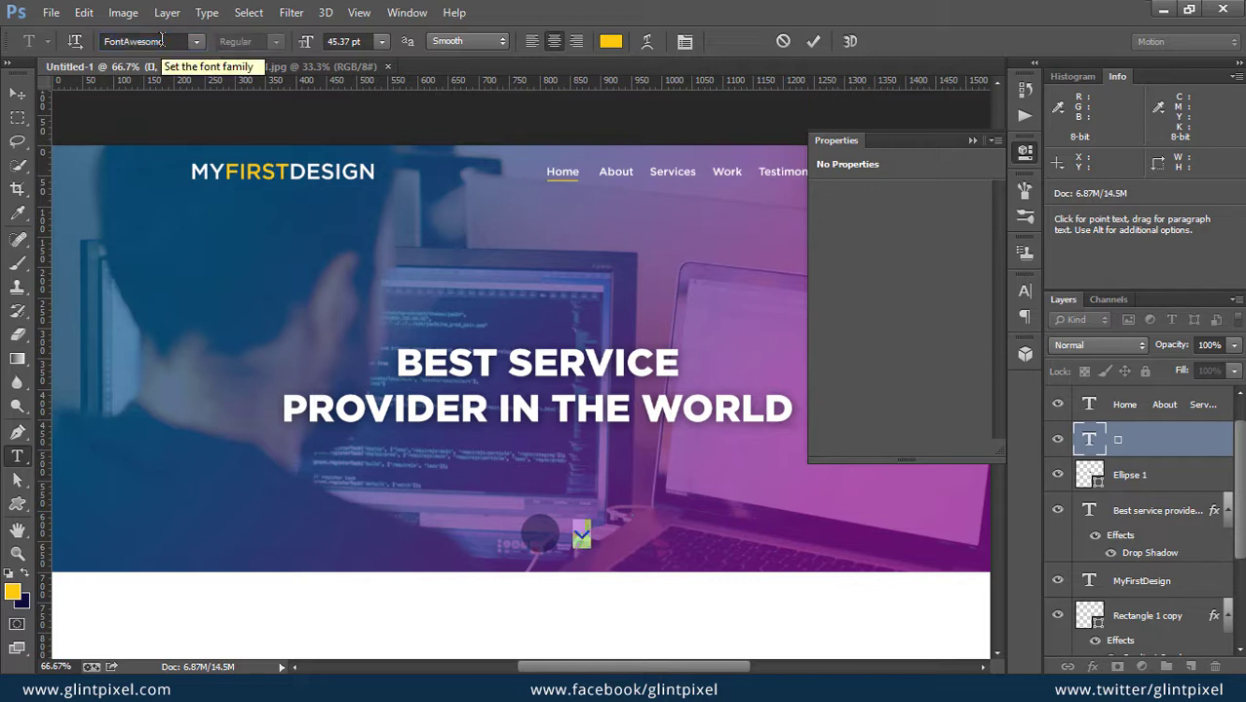
left_click(16, 95)
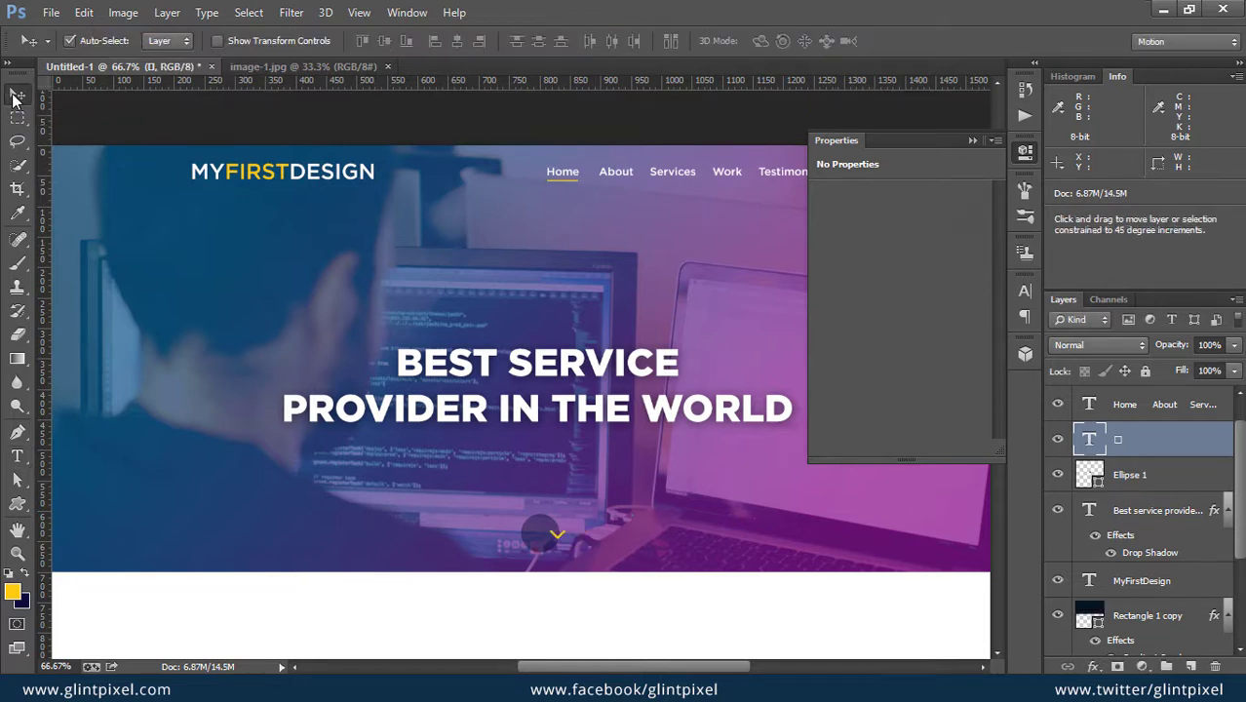
key("shift+Left")
key("shift+Left")
key("shift+Left")
- Shrink the circle to 47 px around the arrow, then reselect the arrow layer
left_click(540, 533)
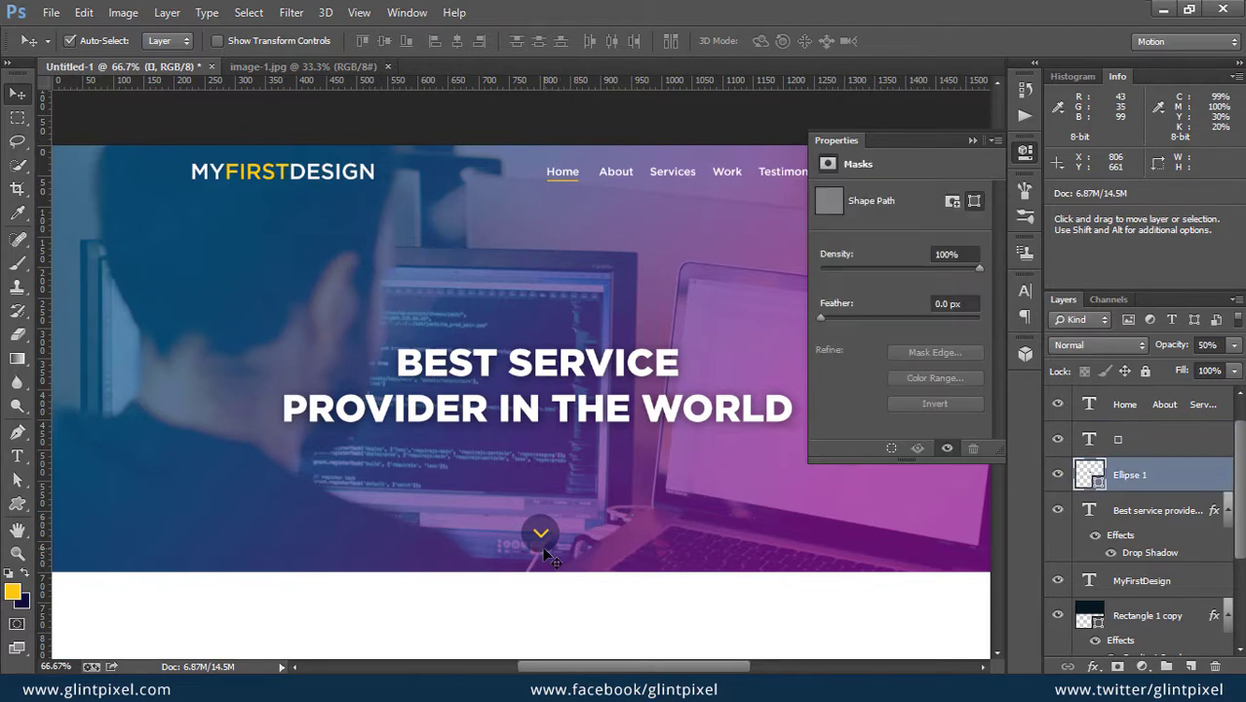
key("ctrl+t")
left_click_drag(561, 553, 552, 546)
key("Return")
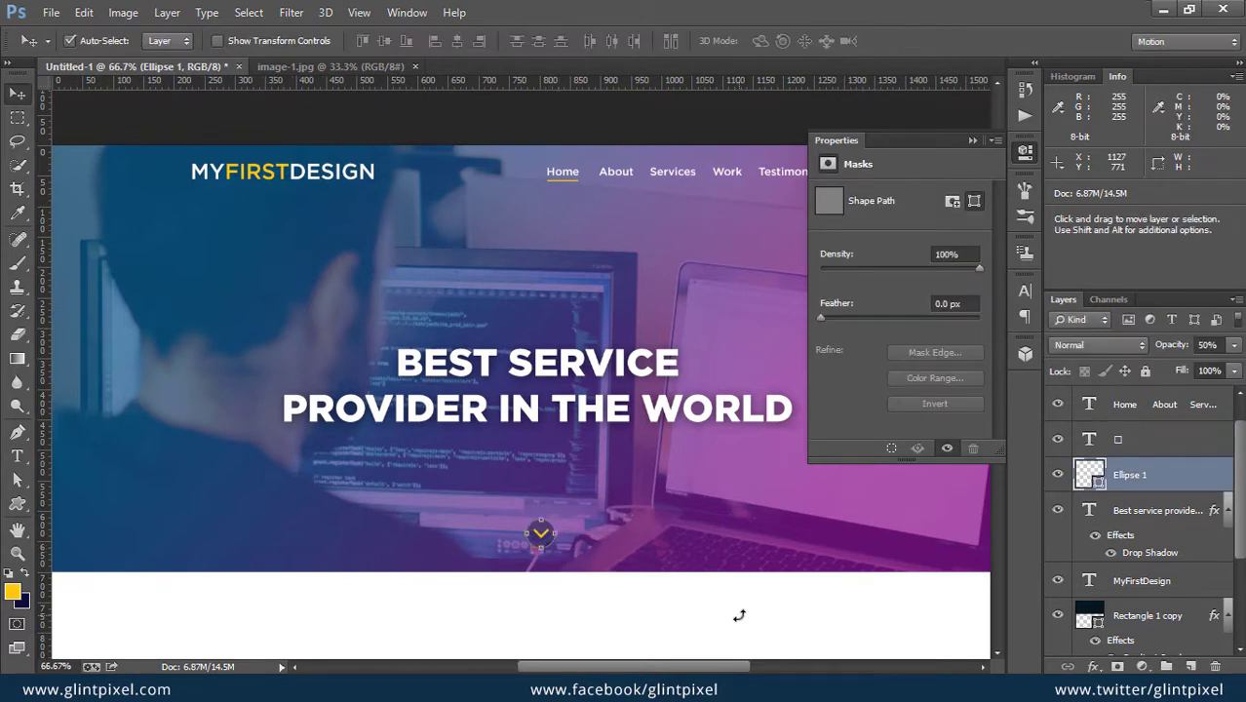
left_click(1156, 440)
- Select all layers from the top navigation text down to Rectangle 1, including Rectangle 2
left_click(1159, 479, "shift")
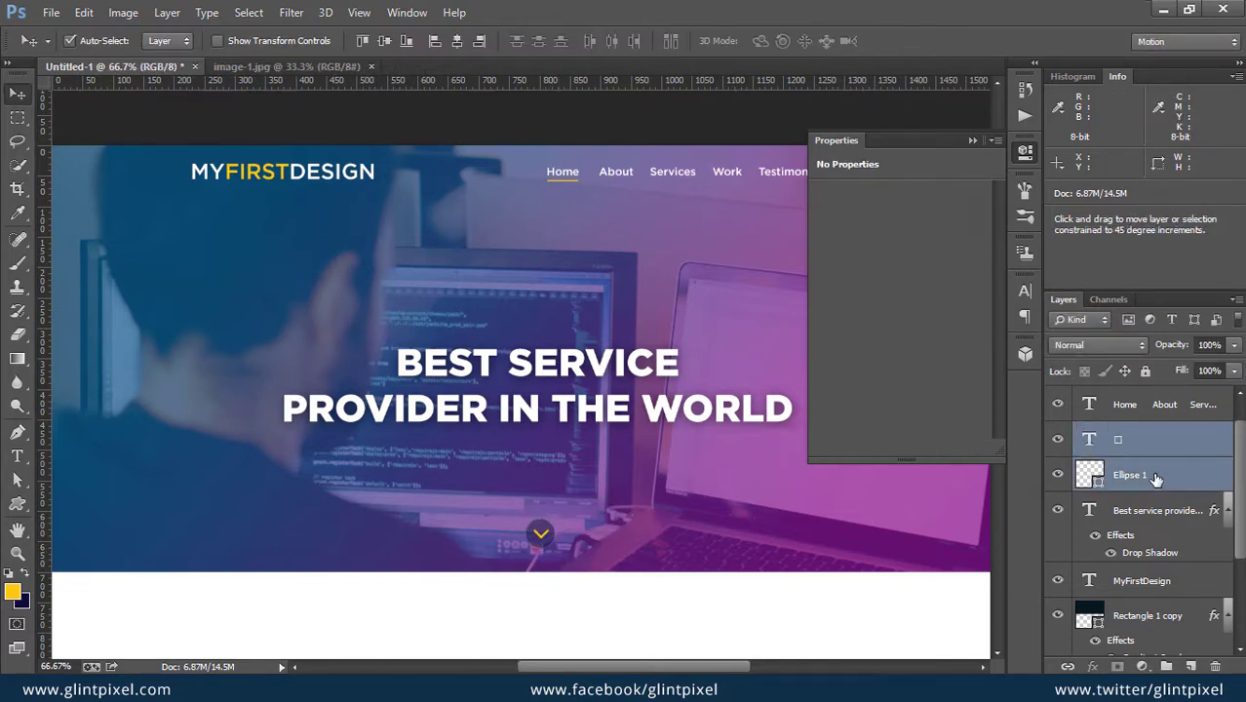
scroll(616, 426, "up", 1)
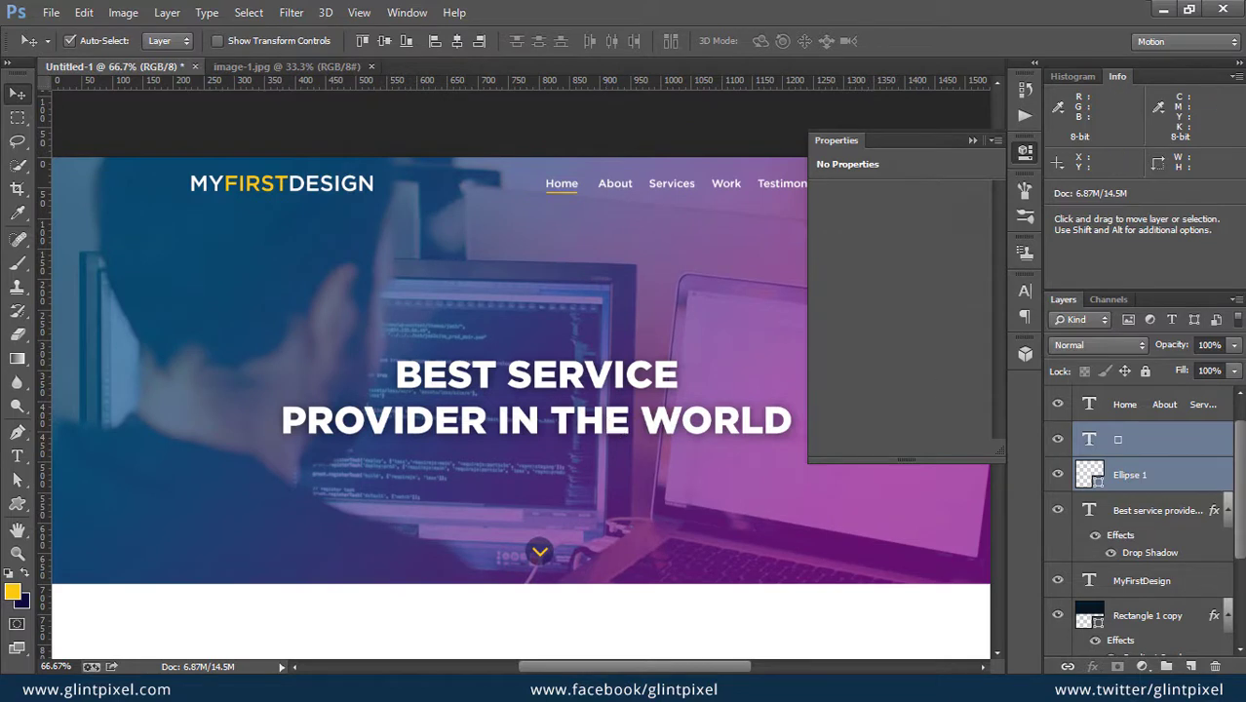
left_click(1151, 404)
scroll(1242, 512, "down", 4)
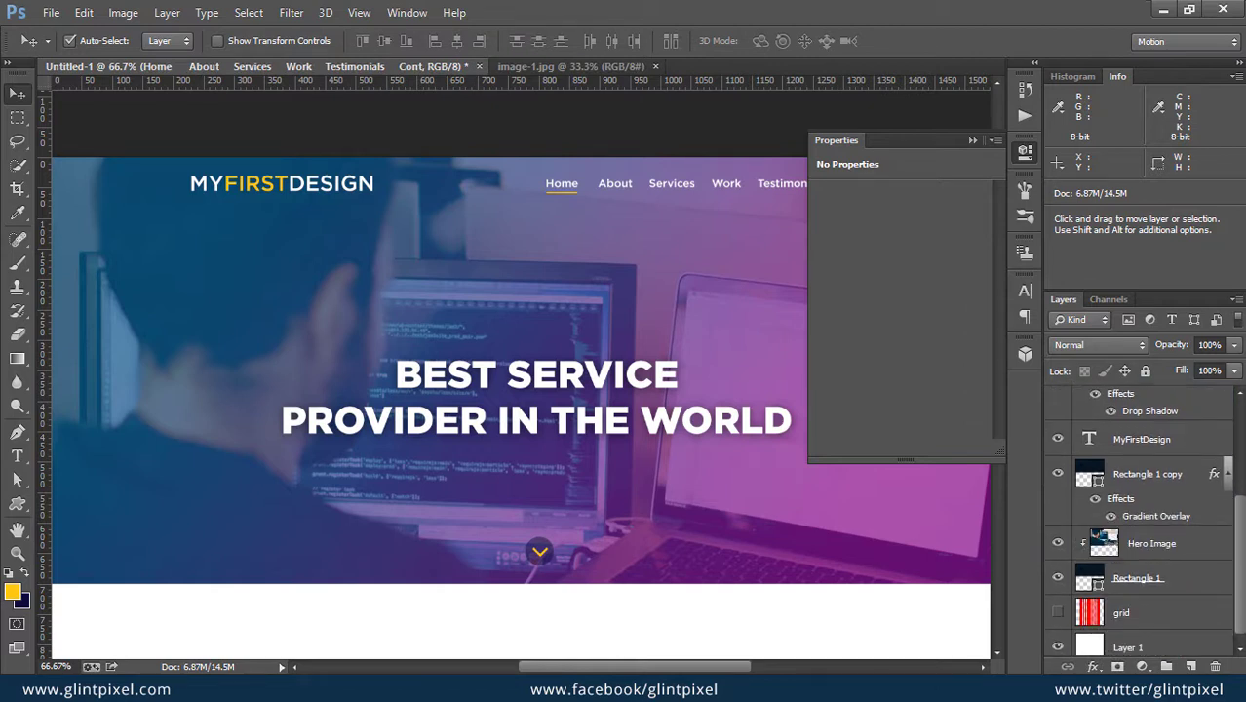
scroll(1181, 566, "down", 1)
left_click(1182, 586, "shift")
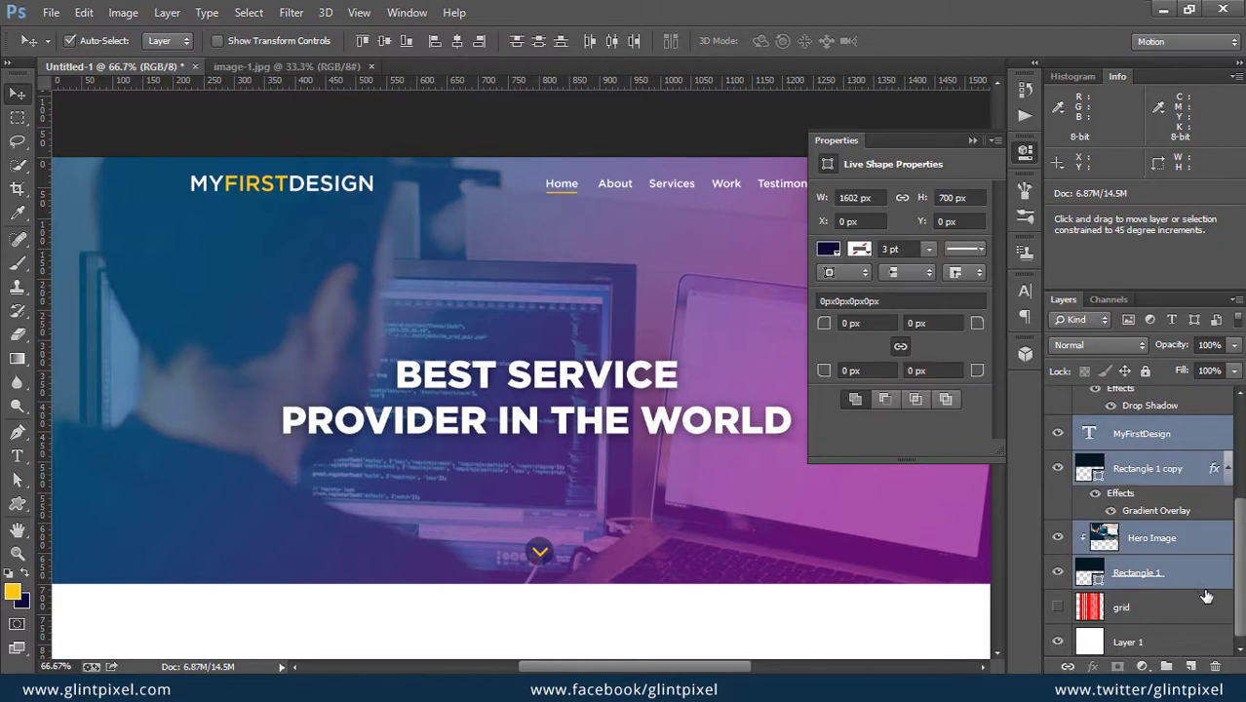
scroll(1236, 566, "up", 4)
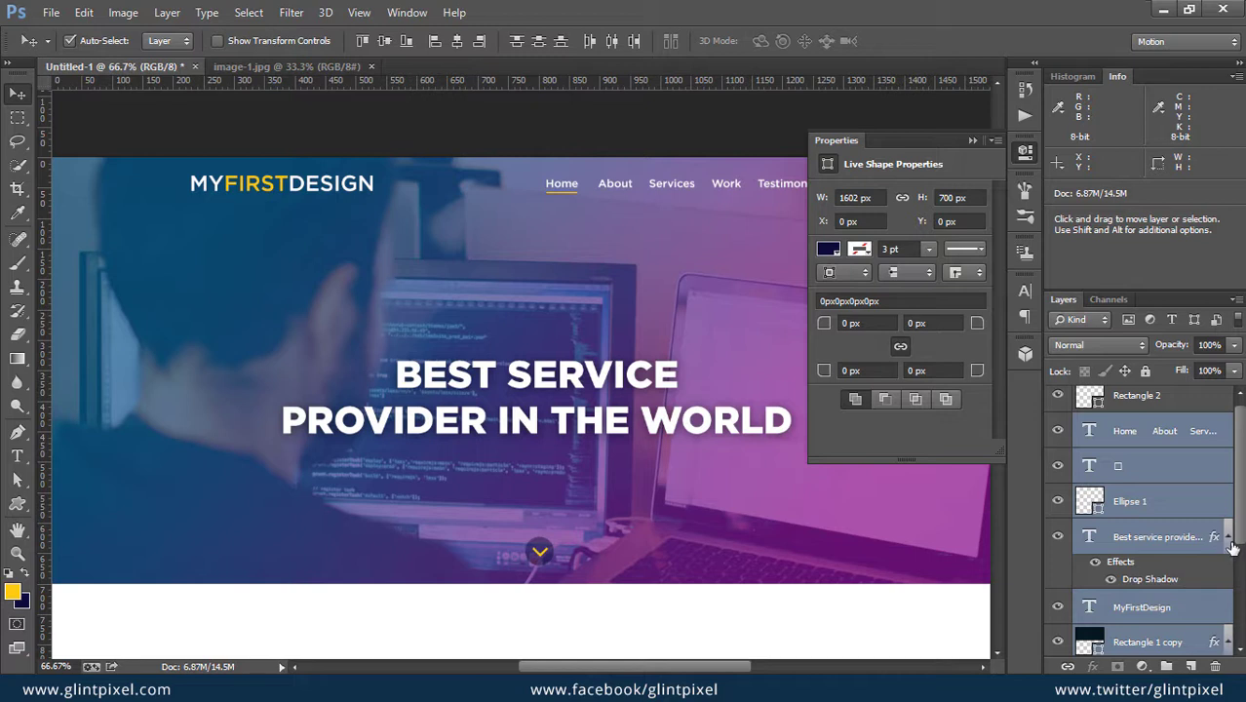
left_click(1228, 537)
left_click(1154, 413, "shift")
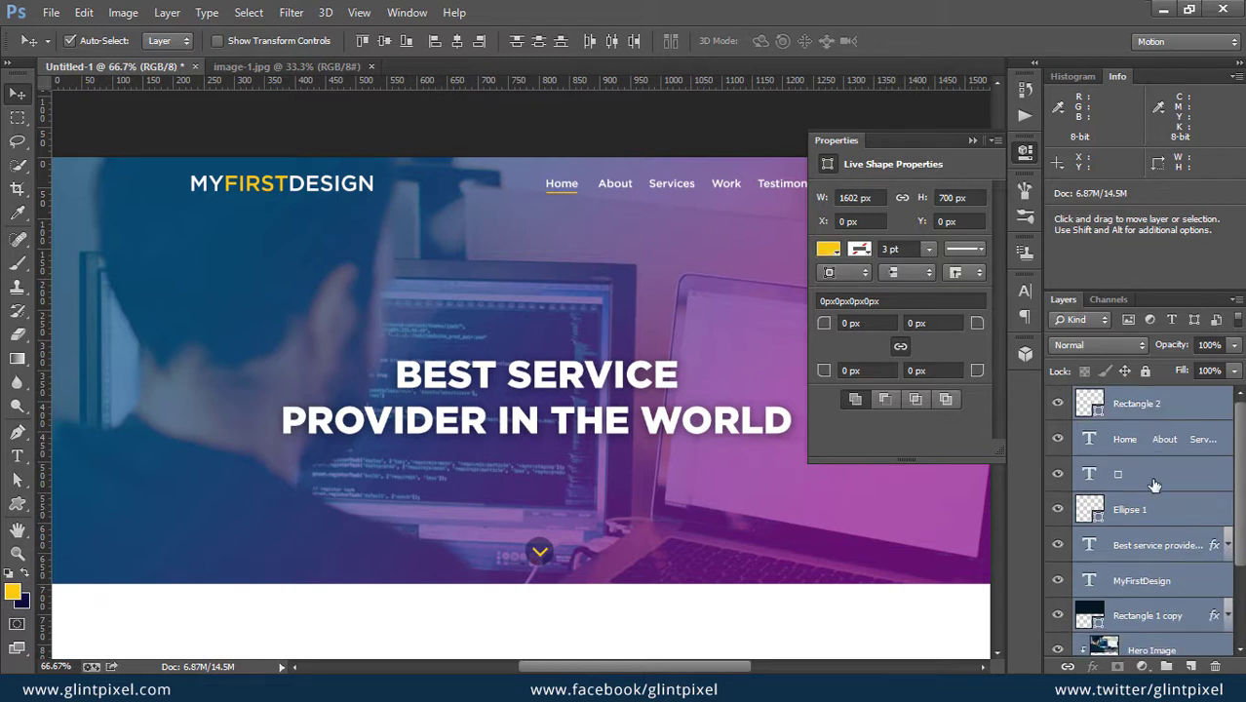
- Group the selected layers with Ctrl+G and name the group 'Home'
key("ctrl+g")
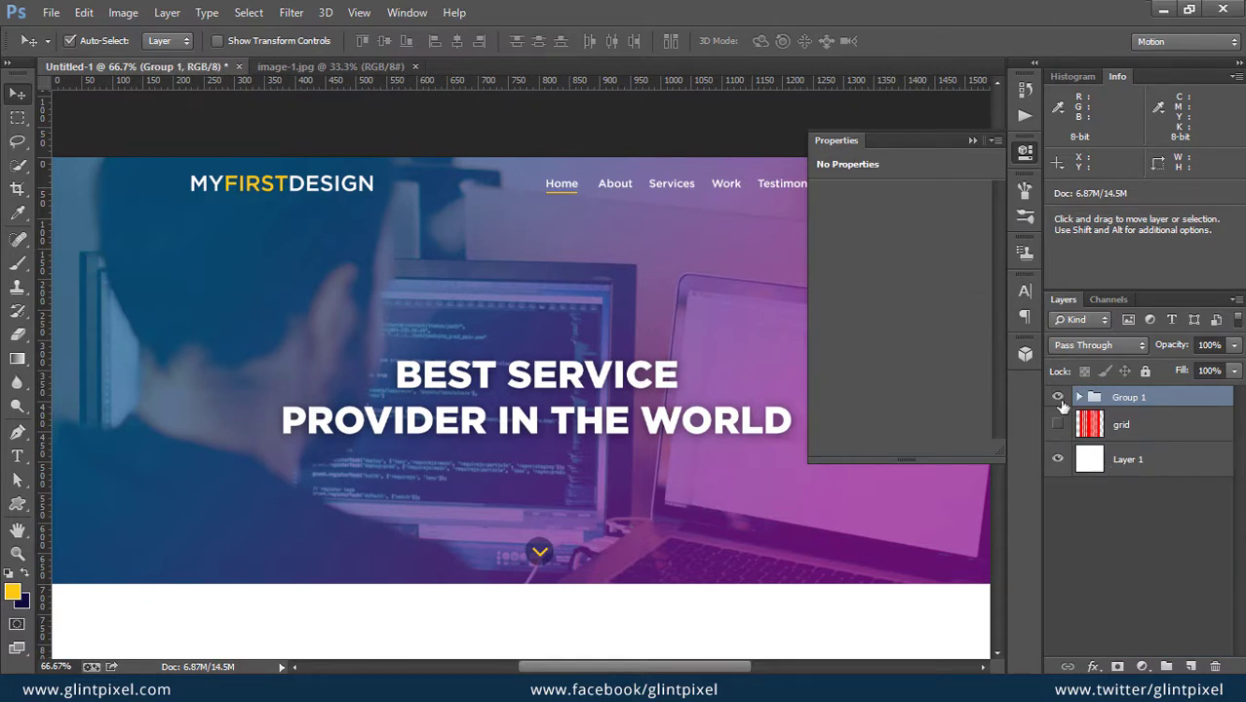
left_click(1058, 398)
left_click(1059, 398)
double_click(1126, 400)
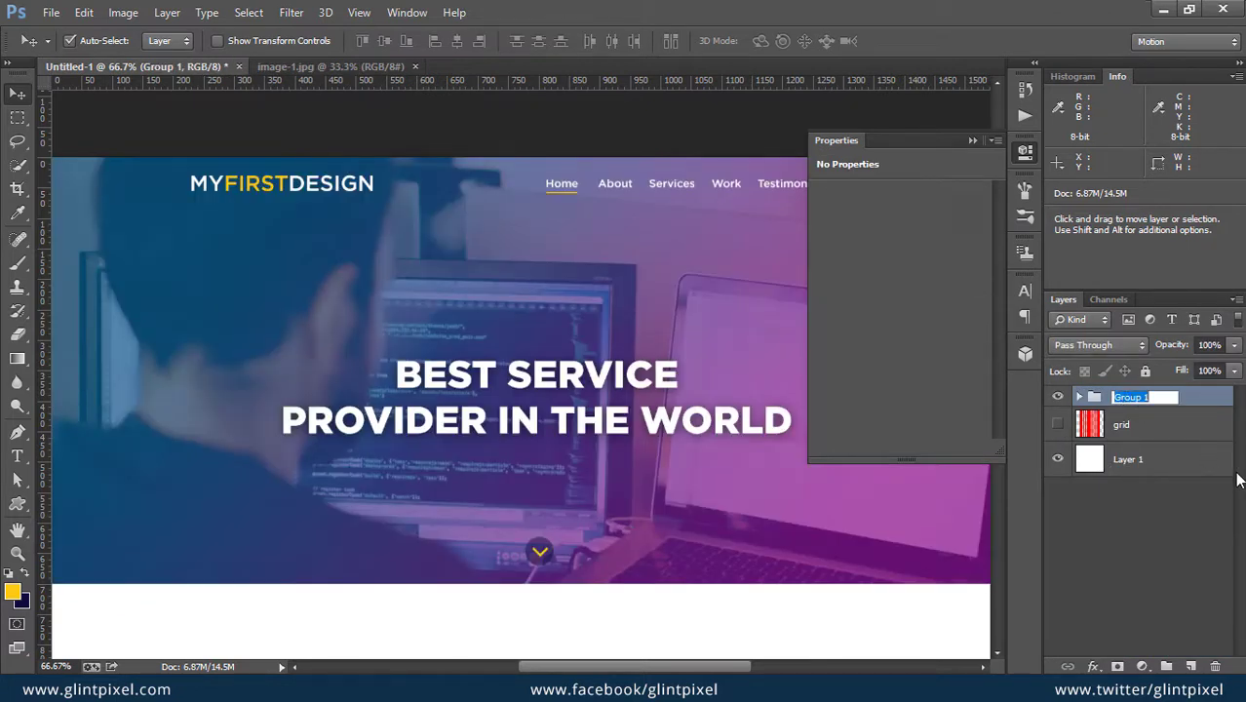
key("shift")
type("Hea")
type("Home")
key("Return")
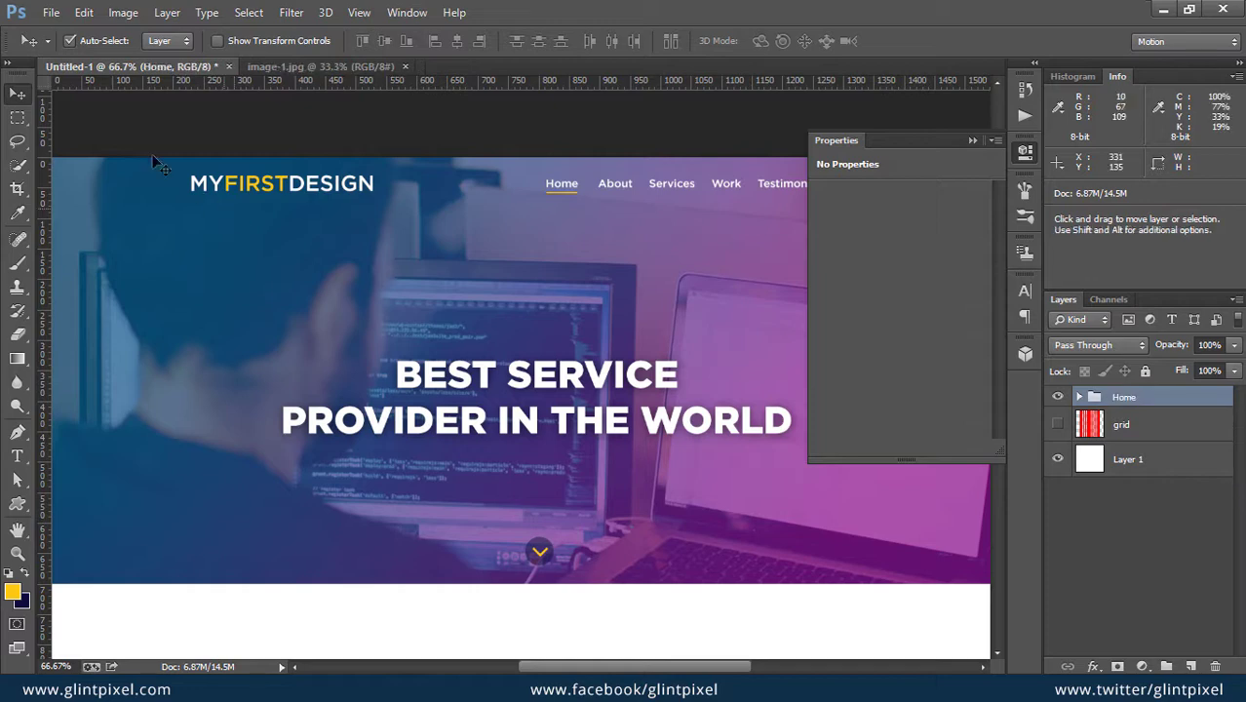
- Use File > Save As to save the file as 'MyFirstDesign' in Design-Tutorial
left_click(51, 12)
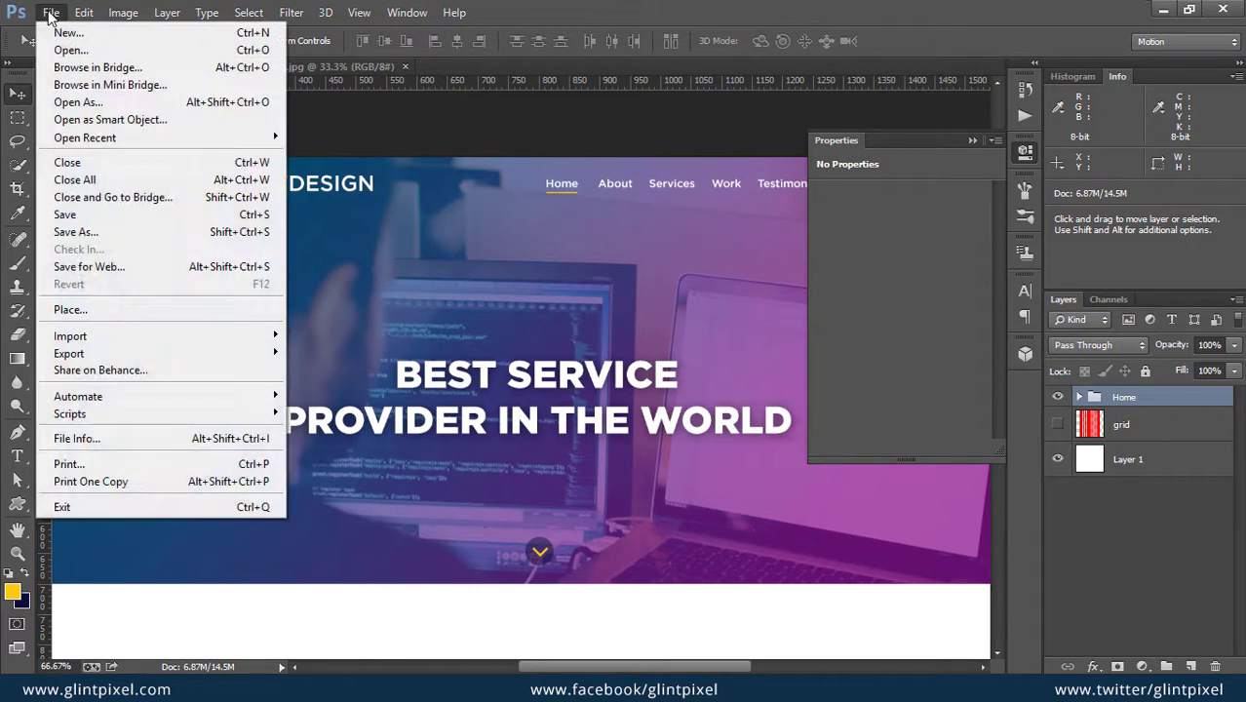
left_click(121, 213)
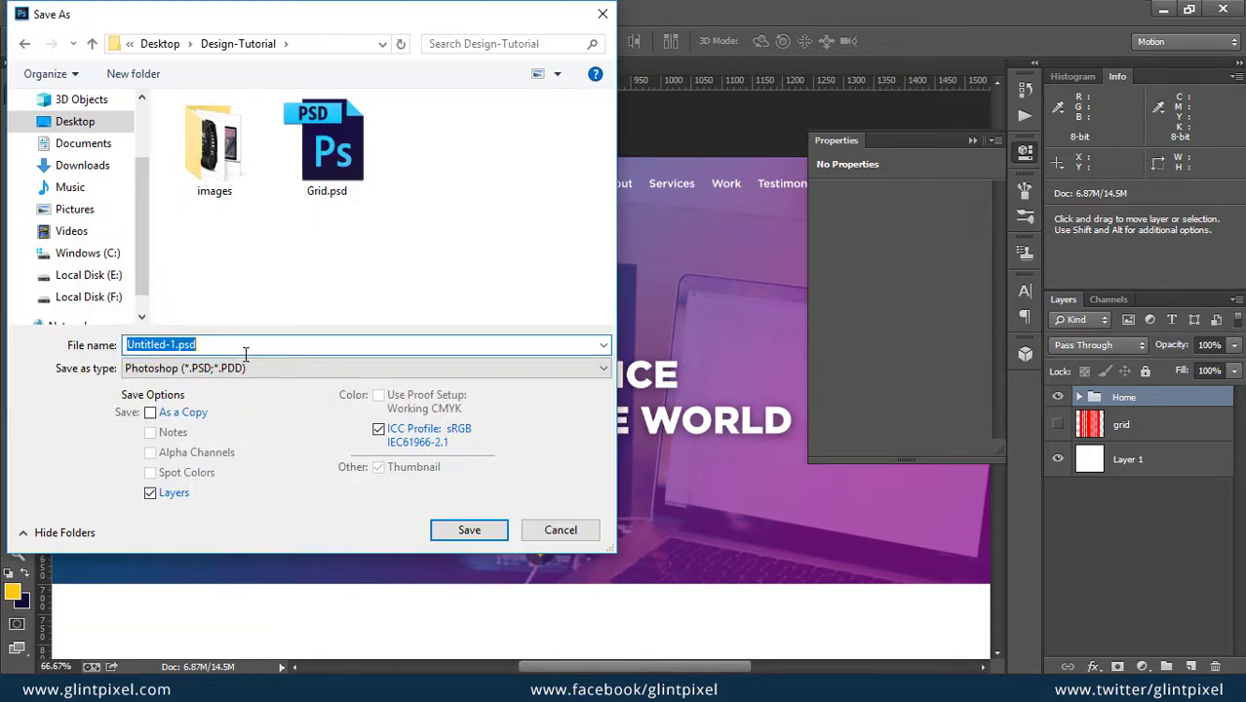
type("My")
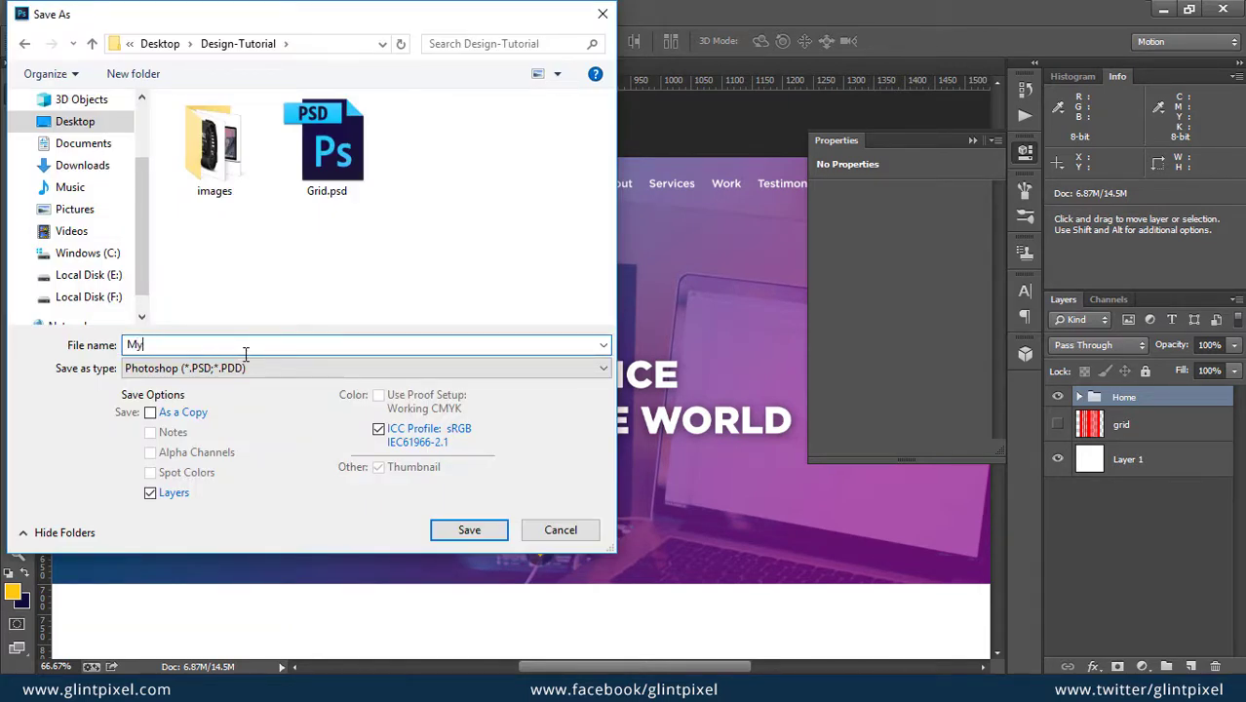
type("FirstDesign")
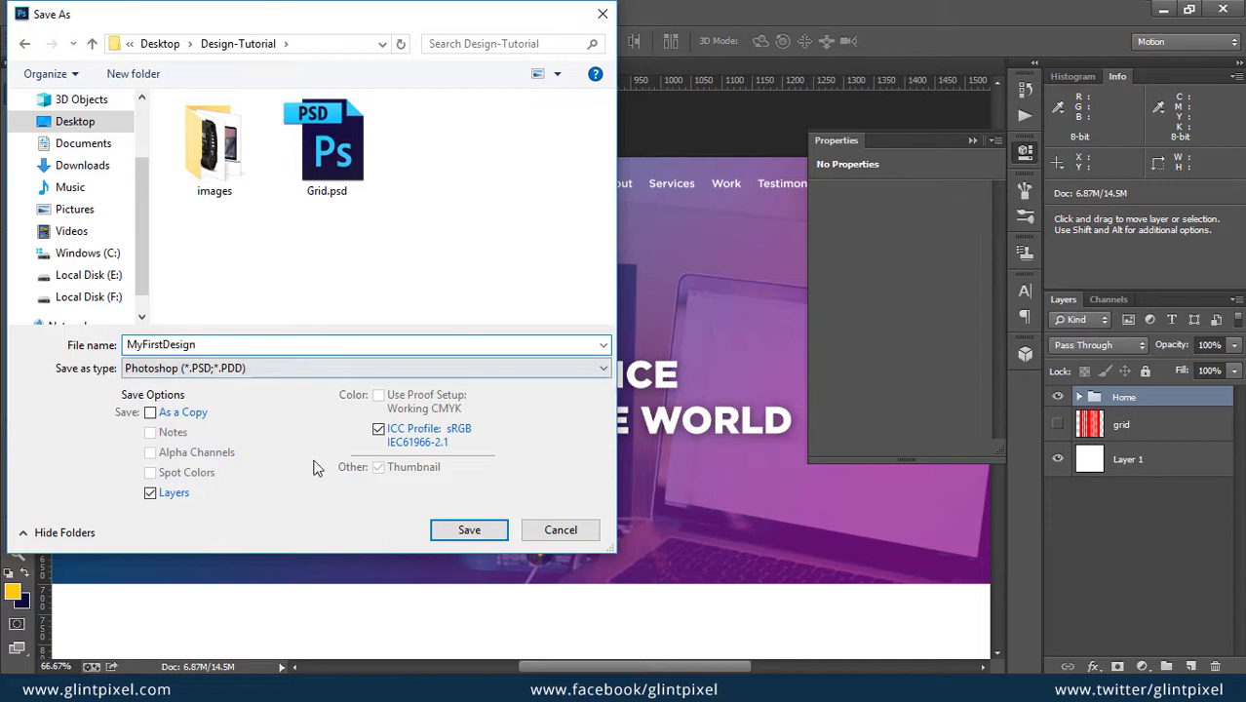
left_click(452, 536)
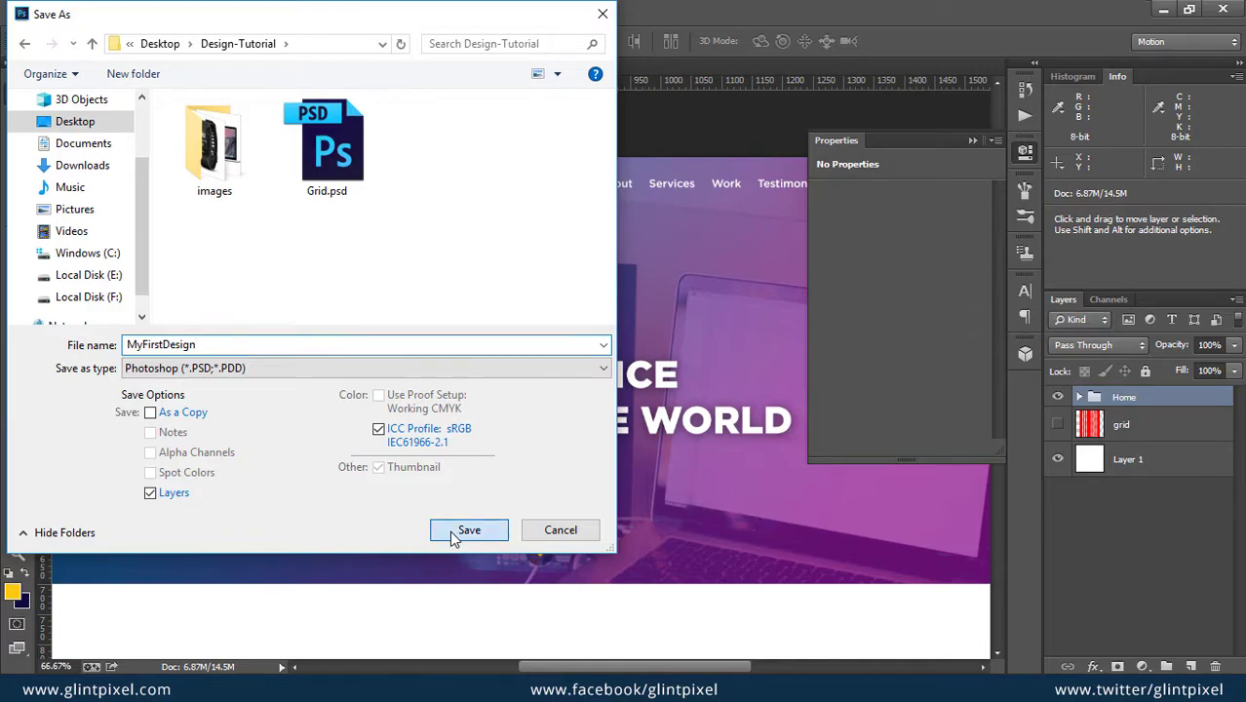